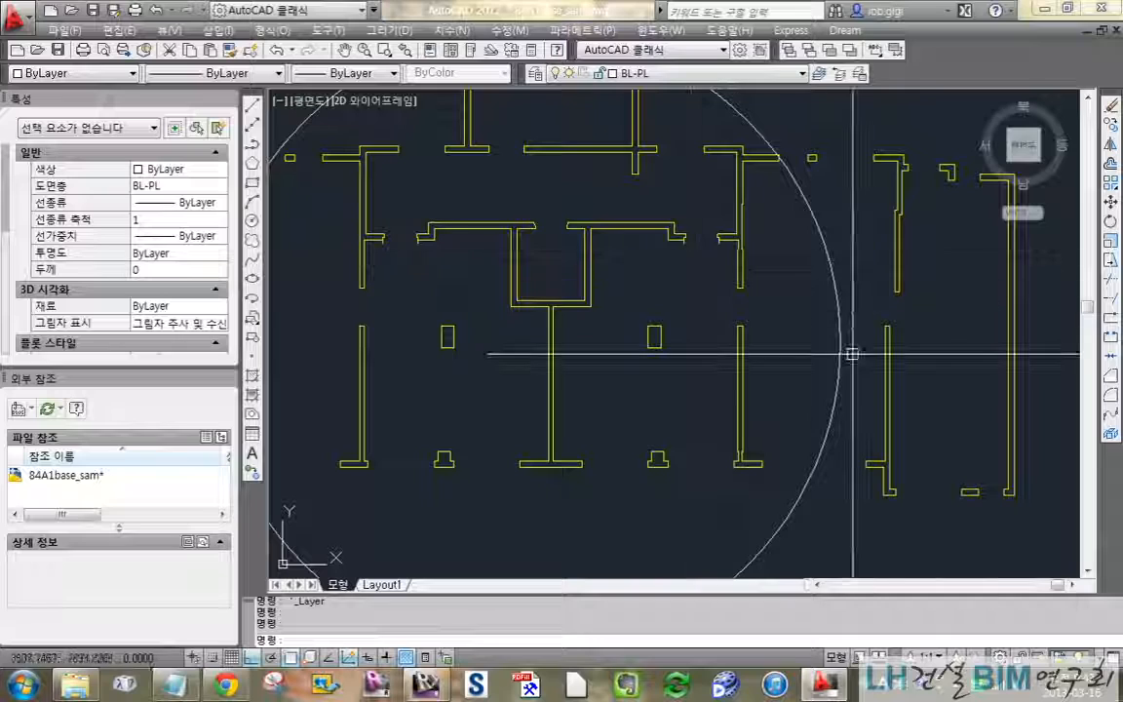
{"action": "scroll", "coordinate": [833, 321], "scroll_direction": "down", "scroll_amount": 2}
{"action": "middle_click_drag", "start_coordinate": [902, 336], "coordinate": [902, 364]}
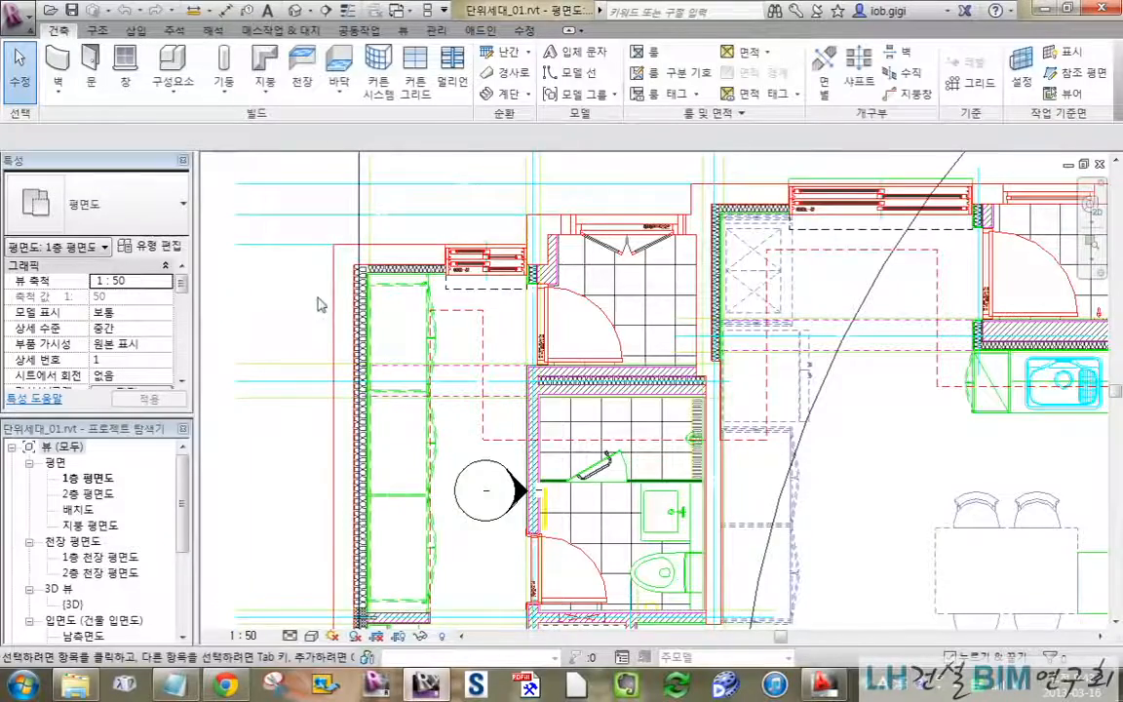
Query the red outer wall line of the imported 84A1base_sam.dwg to identify its layer
{"action": "scroll", "coordinate": [324, 262], "scroll_direction": "down", "scroll_amount": 1}
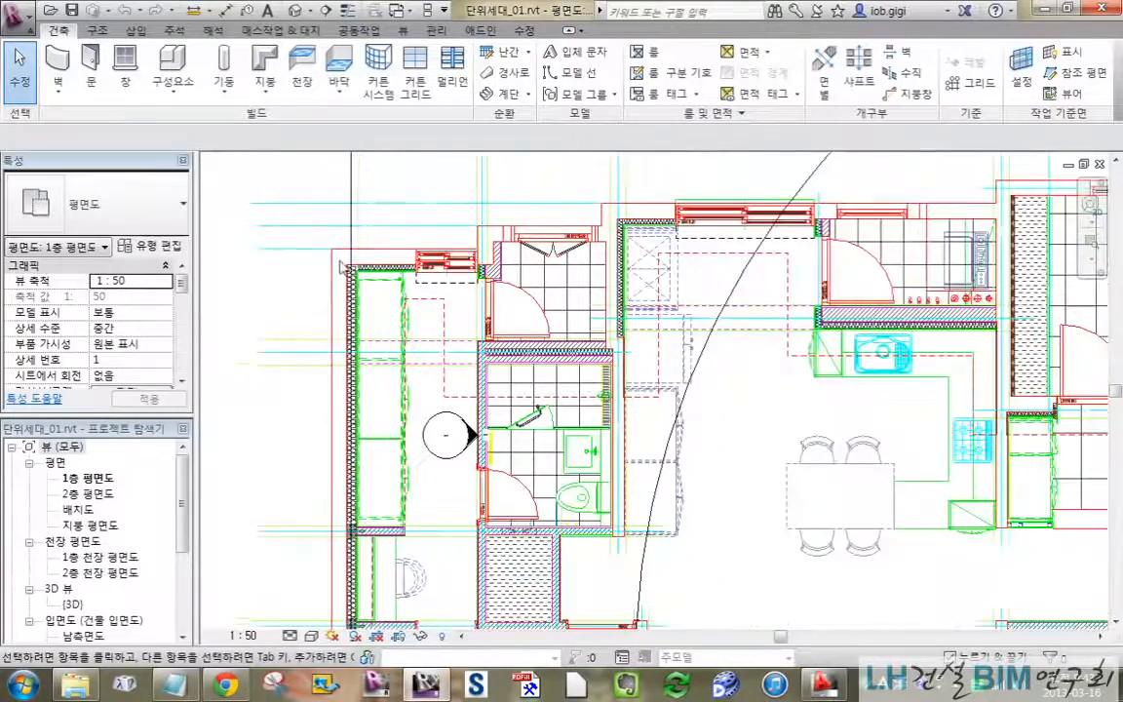
{"action": "middle_click_drag", "start_coordinate": [542, 300], "coordinate": [557, 361]}
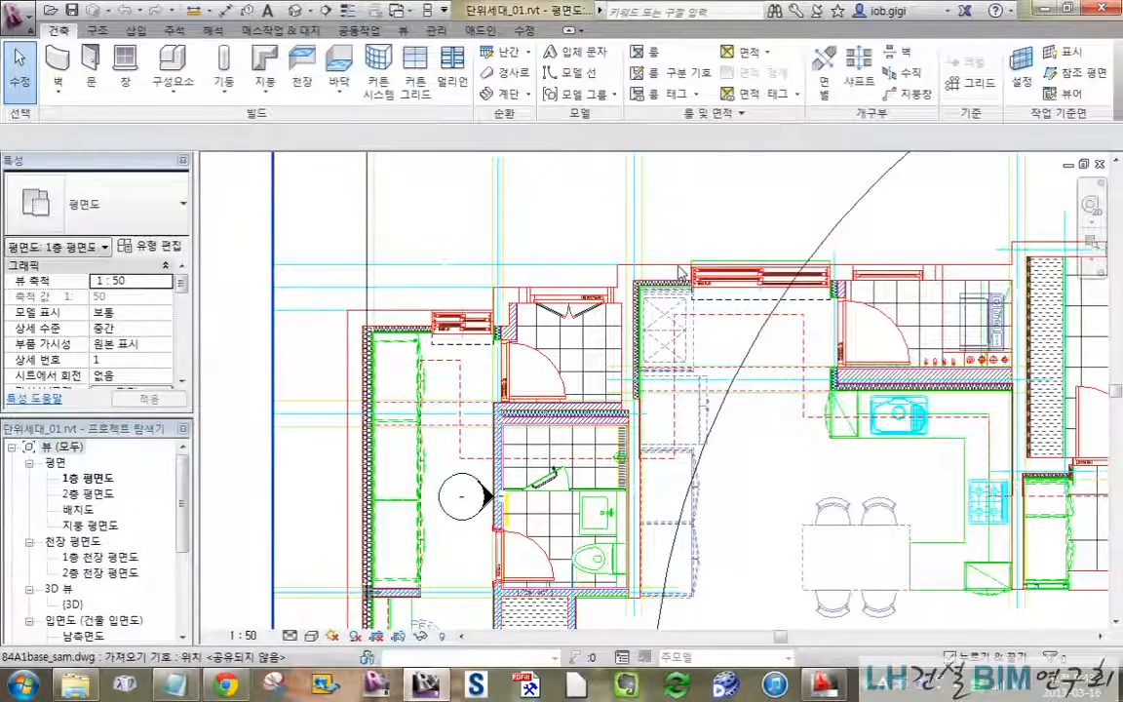
{"action": "left_click", "coordinate": [606, 385]}
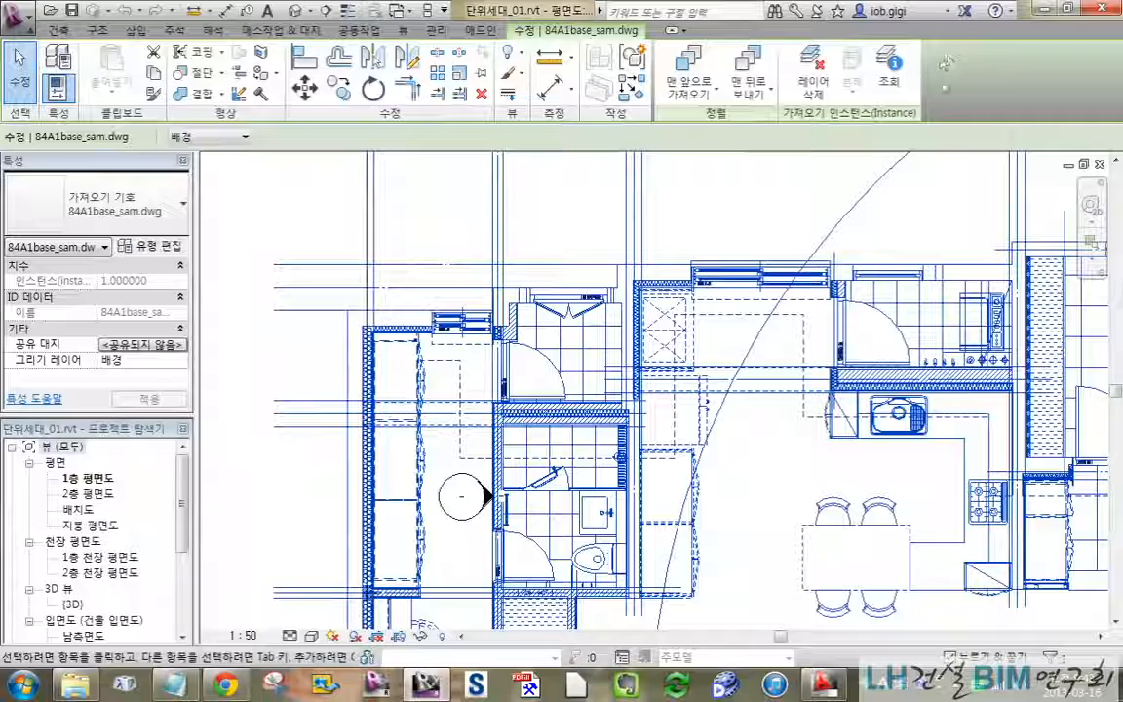
{"action": "left_click", "coordinate": [888, 78]}
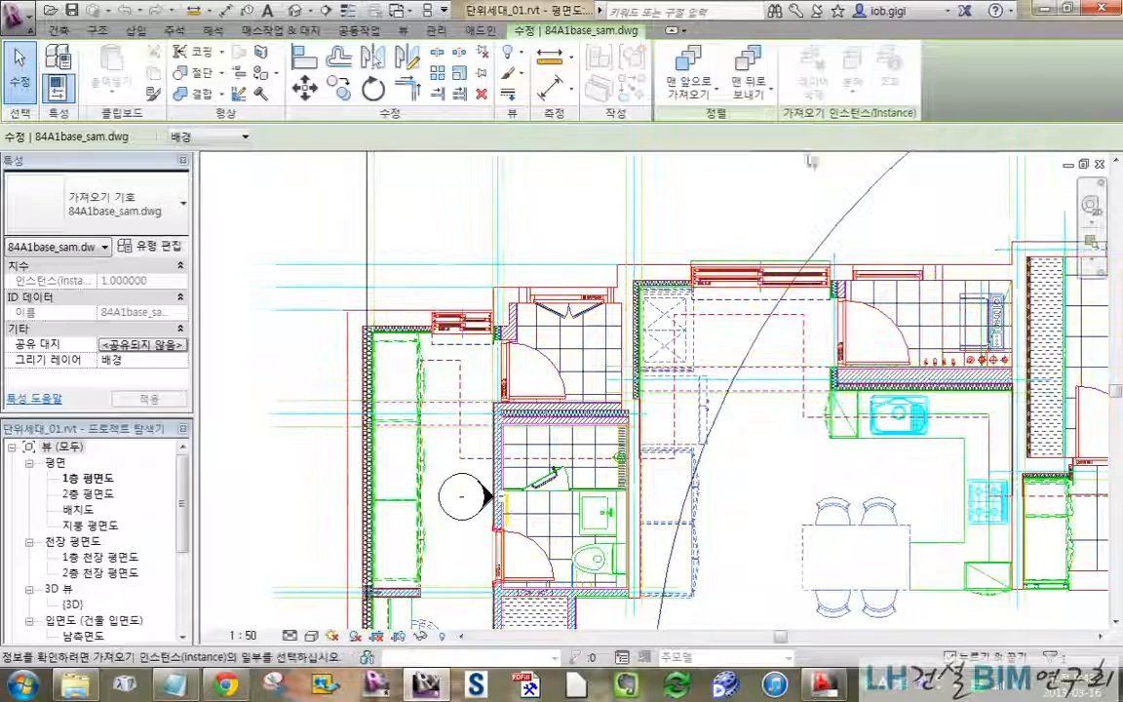
{"action": "left_click", "coordinate": [350, 359]}
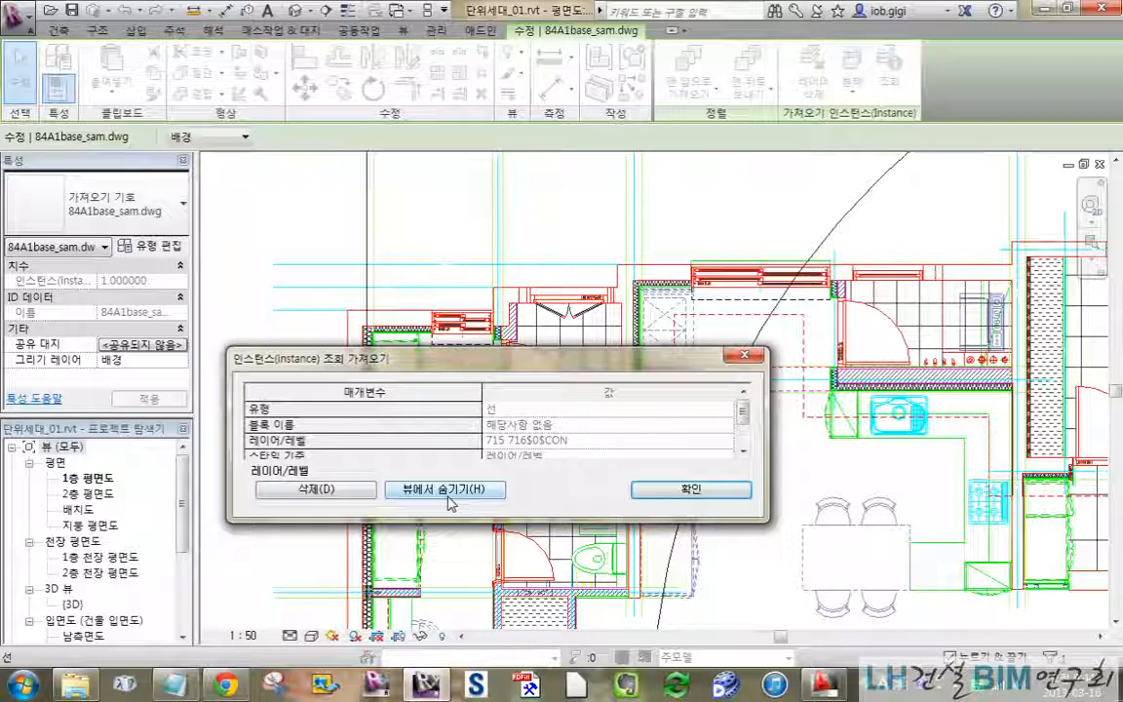
{"action": "left_click", "coordinate": [696, 495]}
Query the dining table furniture in the imported drawing and hide its layer 715 716$0$FUR-OPTION in the view
{"action": "middle_click_drag", "start_coordinate": [734, 522], "coordinate": [600, 356]}
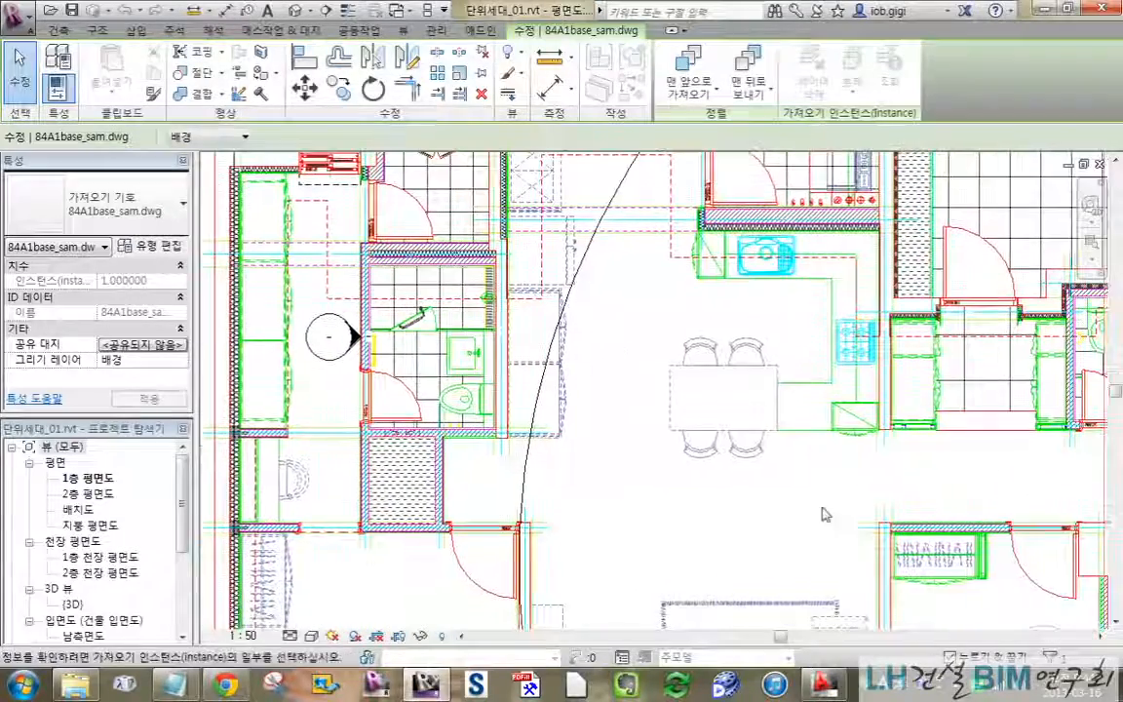
{"action": "left_click", "coordinate": [710, 363]}
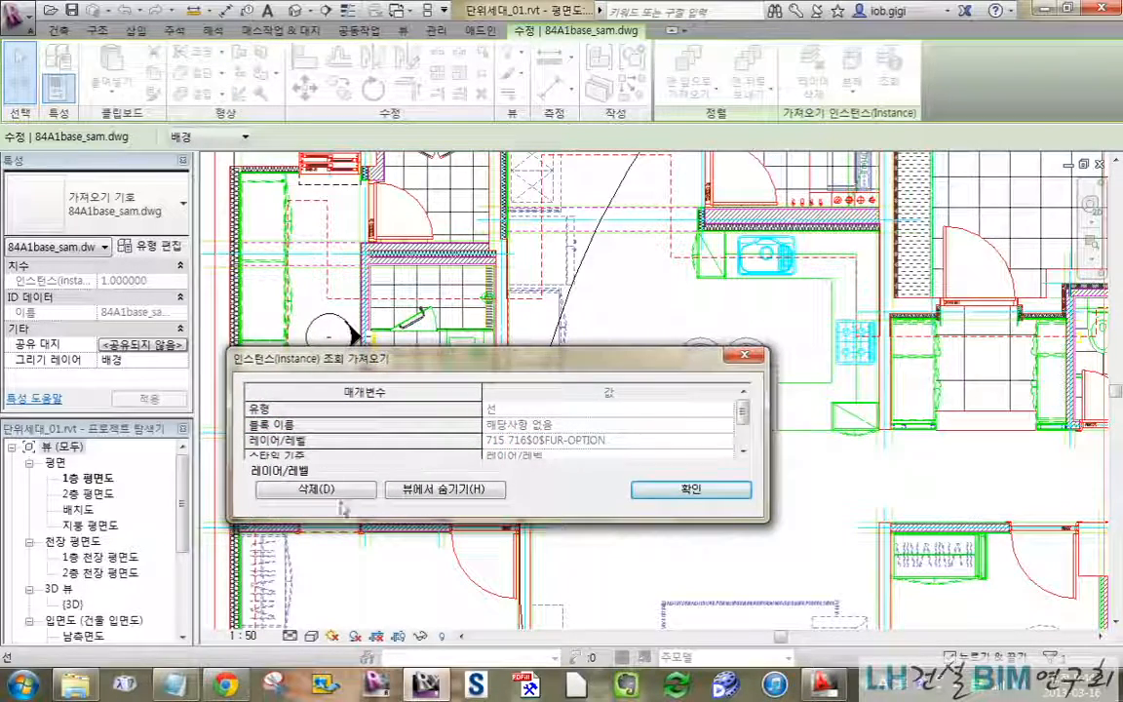
{"action": "left_click", "coordinate": [466, 492]}
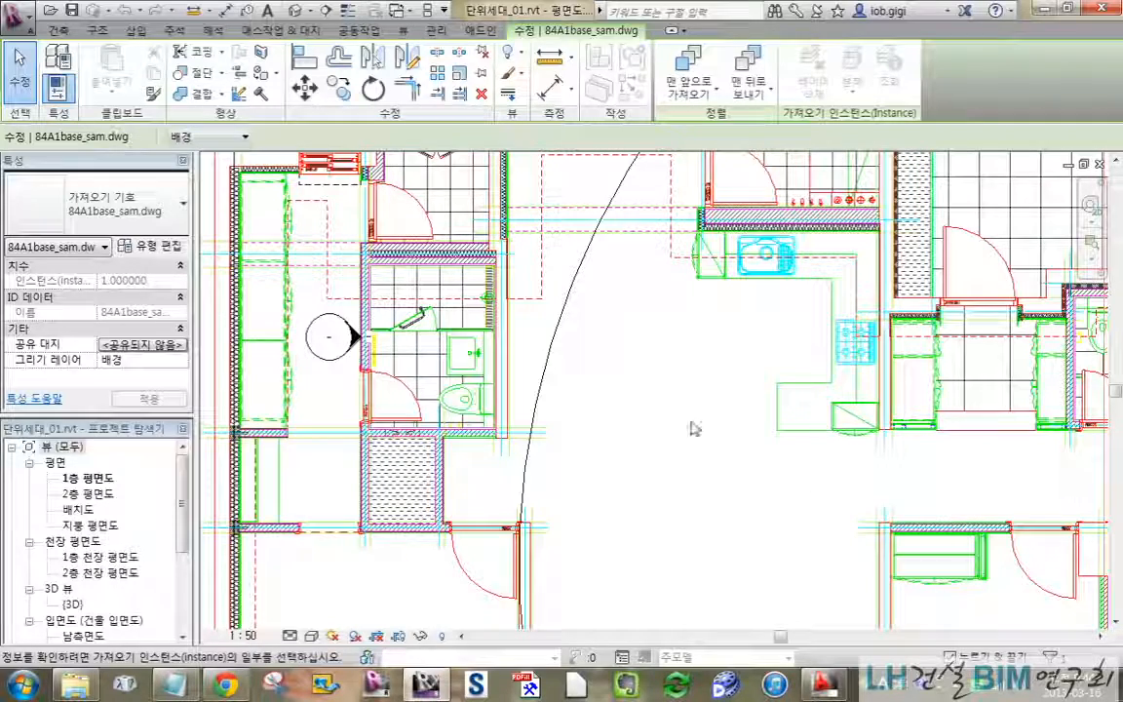
Open the floor plan's visibility/graphics overrides for imported categories and expand the layer list of 84A1base_sam.dwg
{"action": "scroll", "coordinate": [731, 439], "scroll_direction": "down", "scroll_amount": 1}
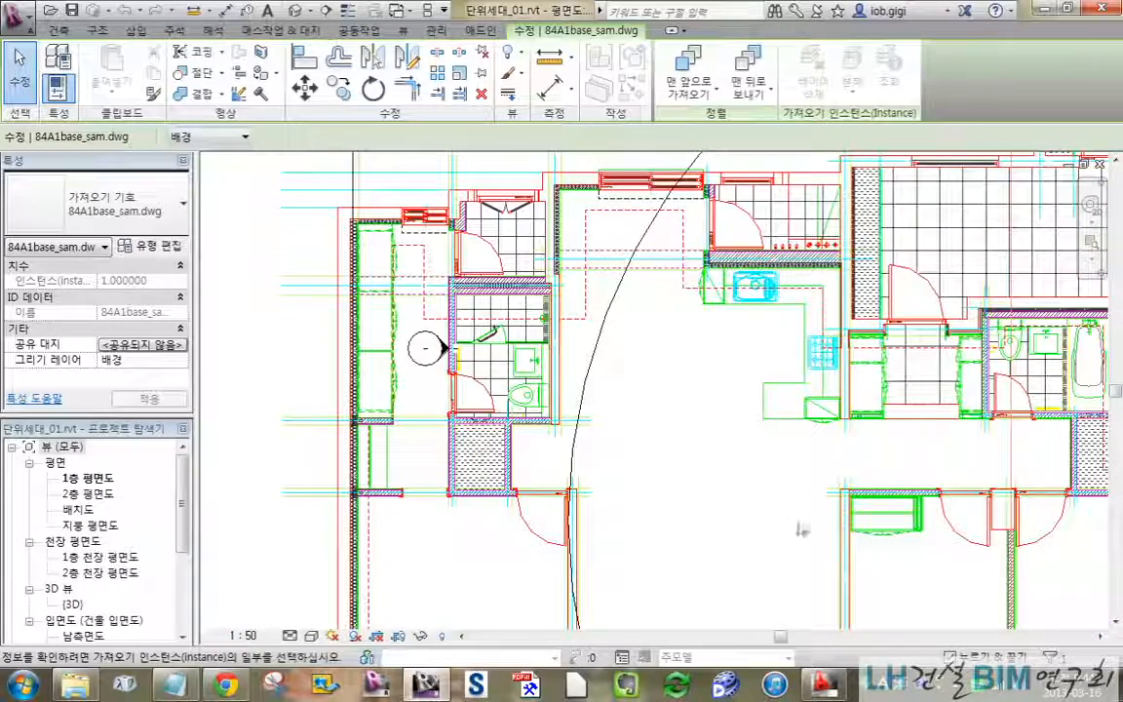
{"action": "middle_click_drag", "start_coordinate": [759, 520], "coordinate": [725, 484]}
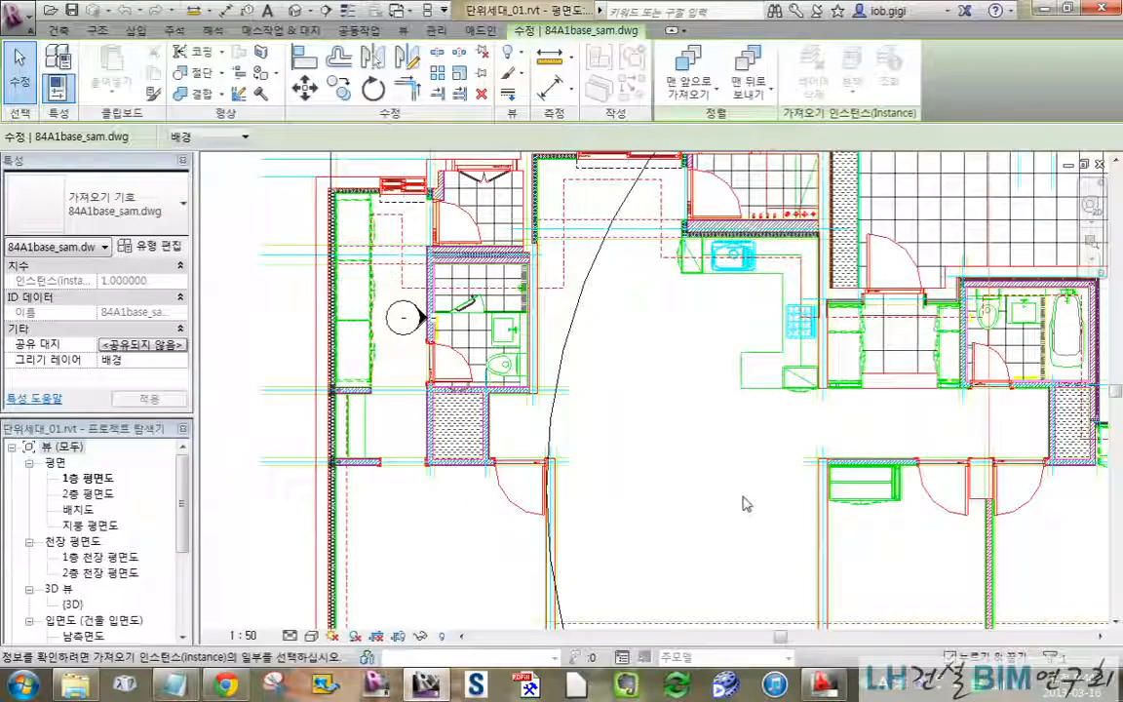
{"action": "key", "text": "v"}
{"action": "key", "text": "v"}
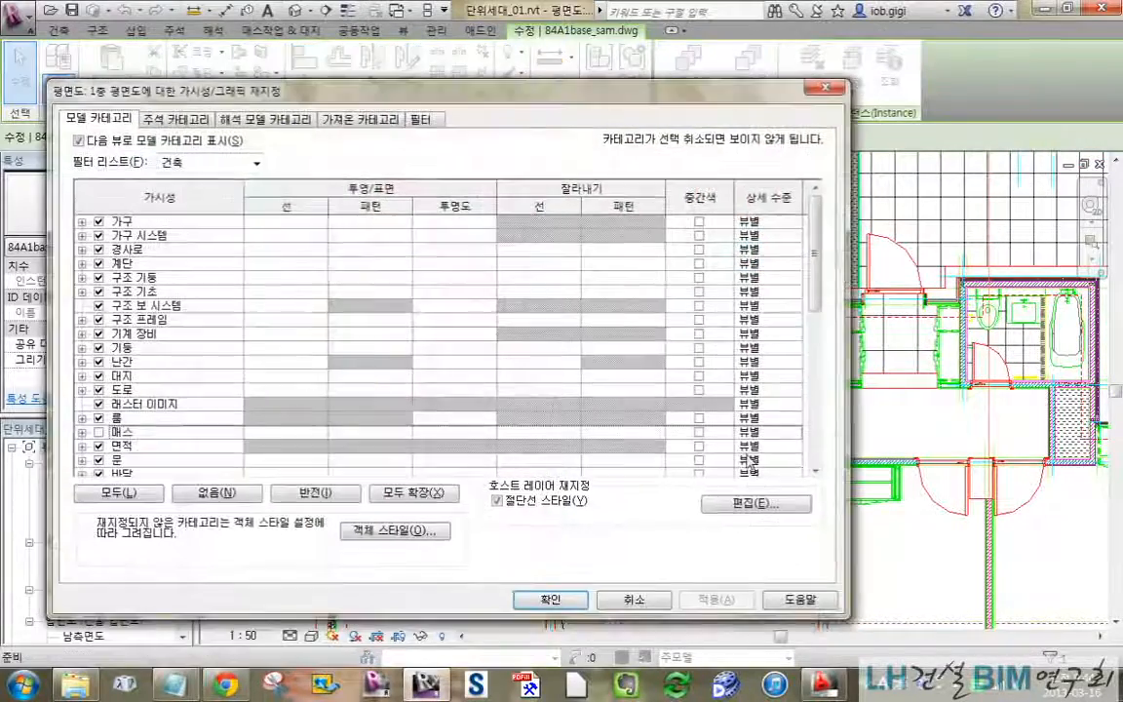
{"action": "left_click", "coordinate": [359, 120]}
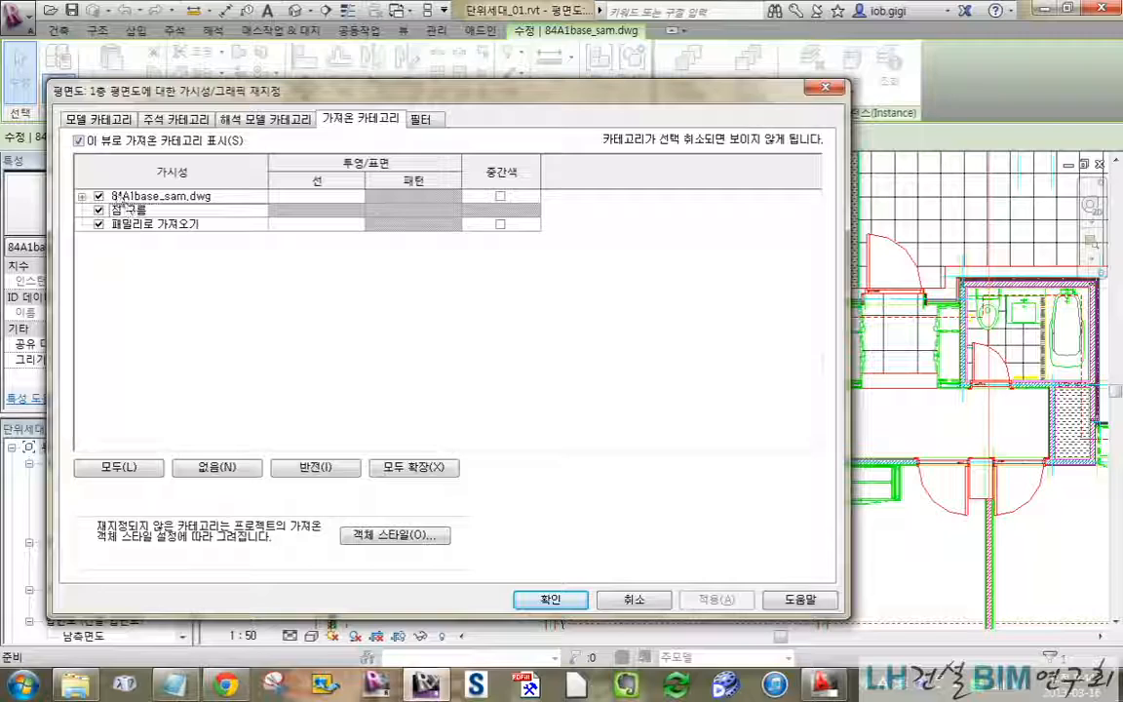
{"action": "left_click", "coordinate": [82, 196]}
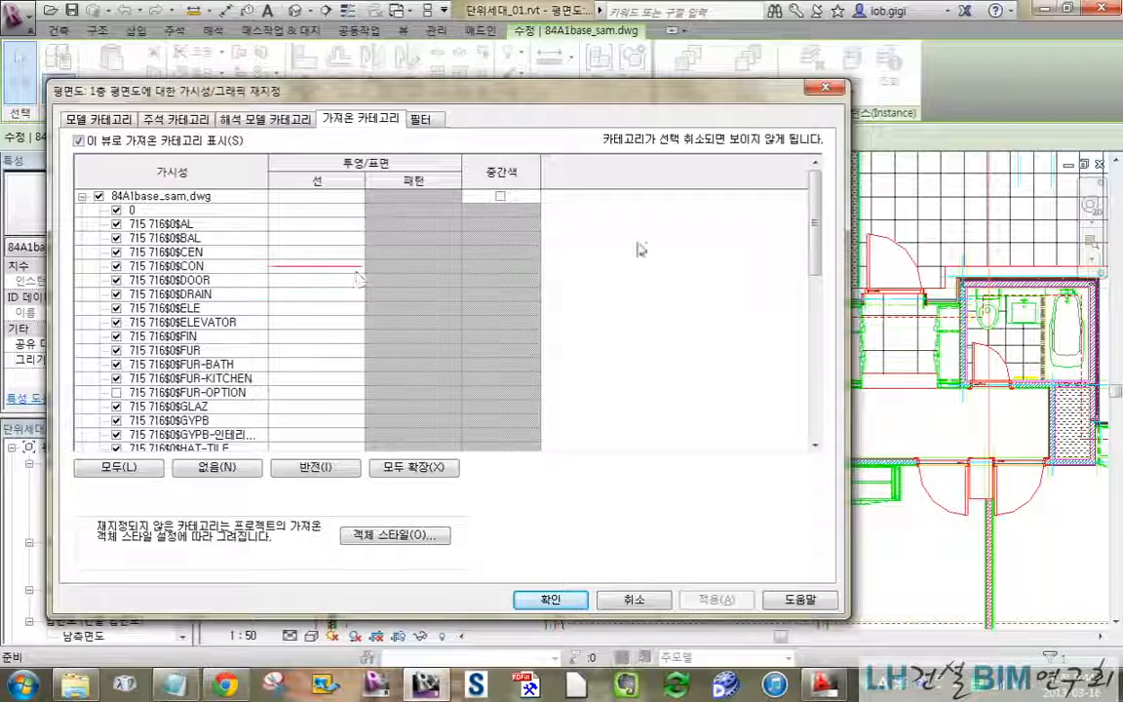
{"action": "scroll", "coordinate": [638, 249], "scroll_direction": "down", "scroll_amount": 3}
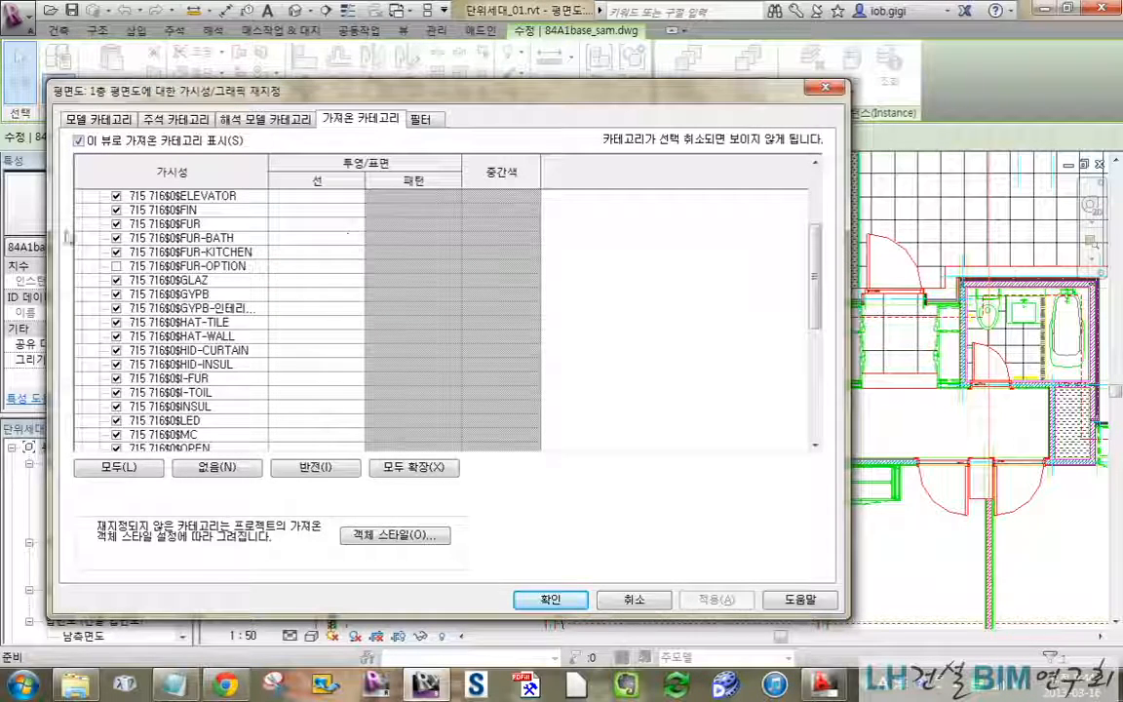
{"action": "scroll", "coordinate": [230, 265], "scroll_direction": "down", "scroll_amount": 6}
{"action": "scroll", "coordinate": [229, 265], "scroll_direction": "up", "scroll_amount": 5}
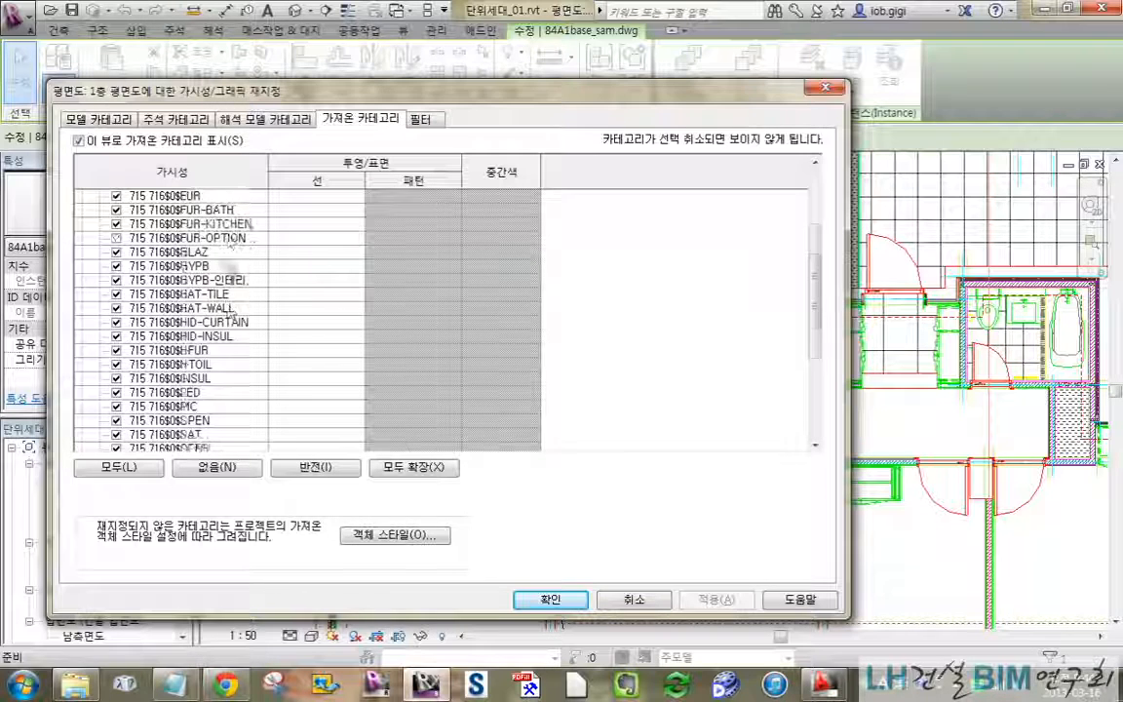
{"action": "scroll", "coordinate": [232, 265], "scroll_direction": "up", "scroll_amount": 4}
{"action": "left_click", "coordinate": [234, 267]}
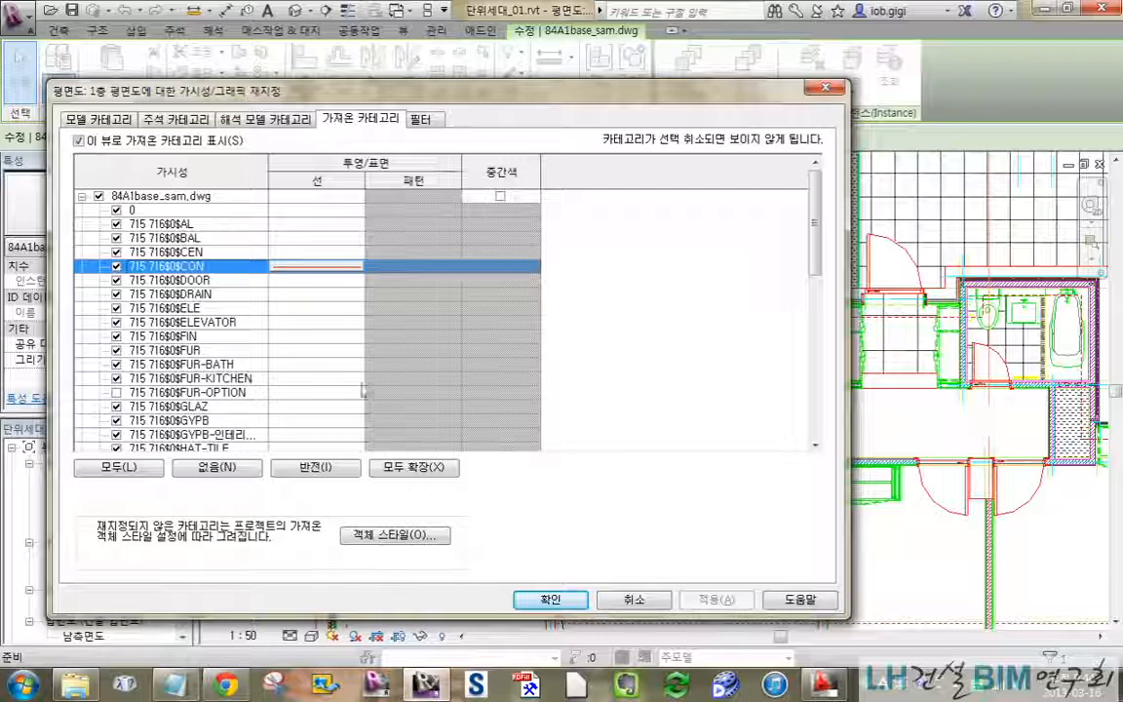
{"action": "left_click", "coordinate": [227, 252]}
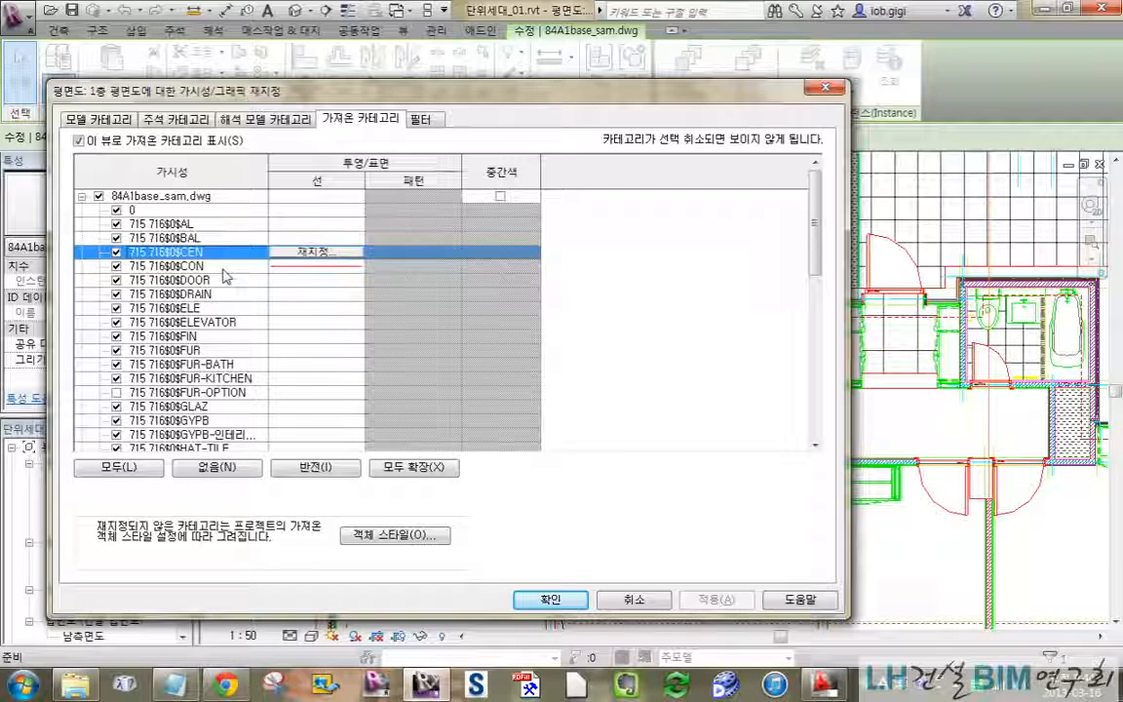
Select all imported categories and turn off the visibility of every layer of 84A1base_sam.dwg
{"action": "left_click", "coordinate": [131, 460]}
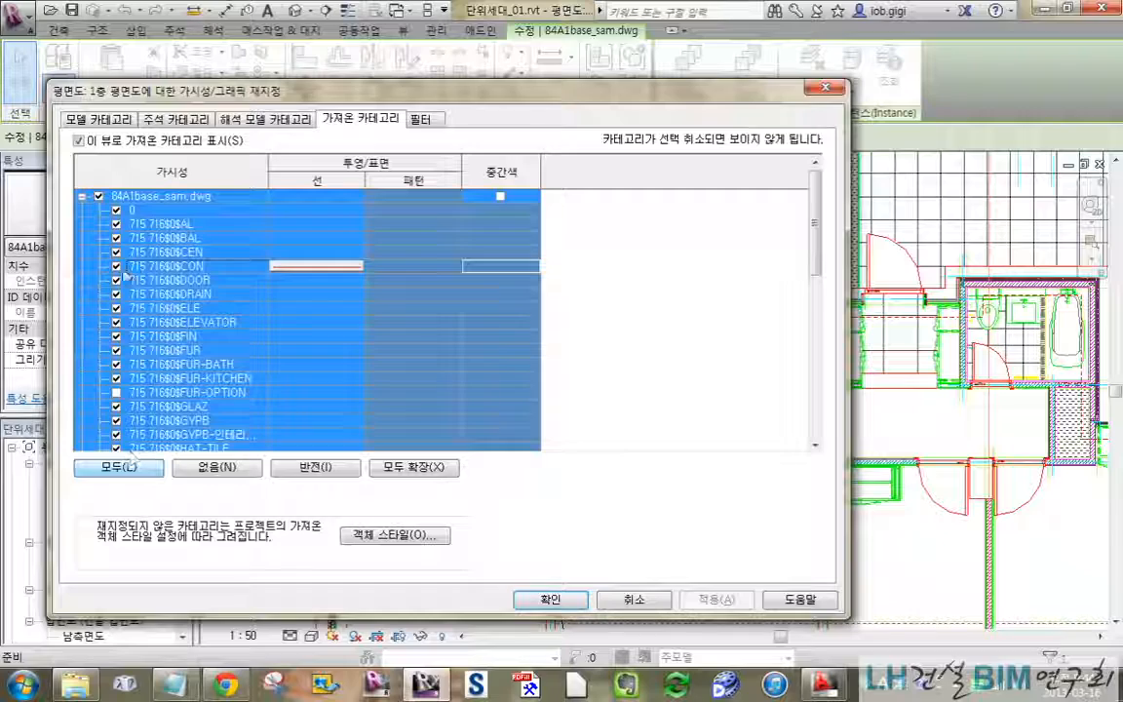
{"action": "left_click", "coordinate": [113, 283]}
{"action": "left_click", "coordinate": [118, 467]}
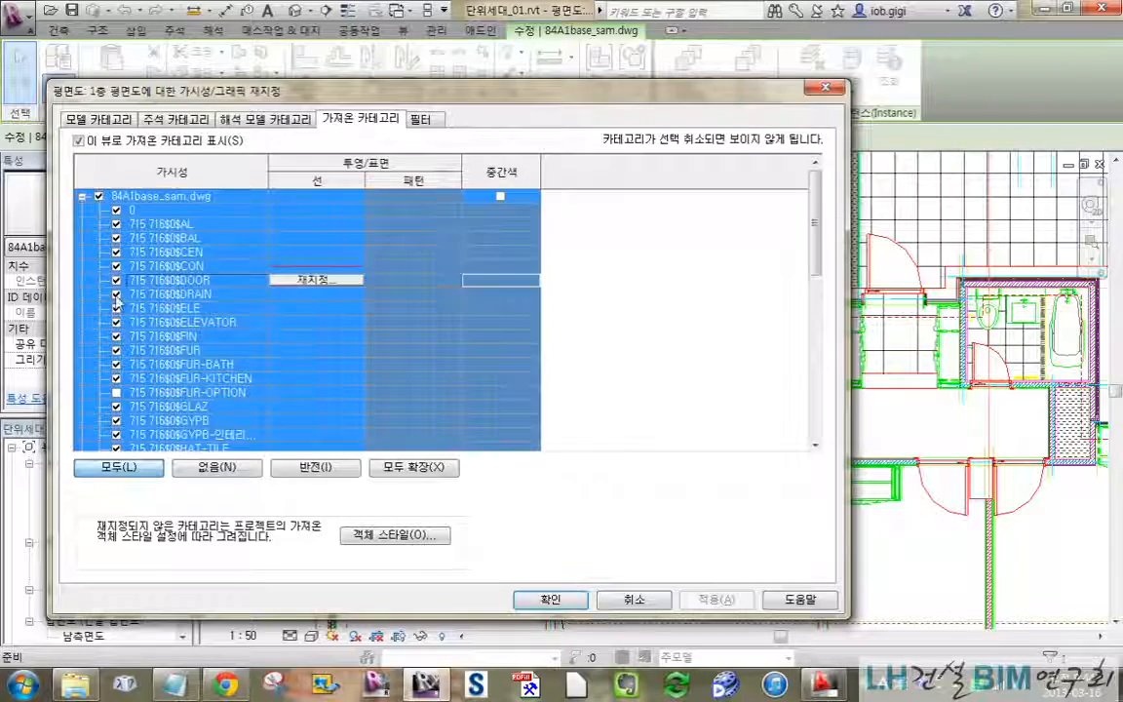
{"action": "left_click", "coordinate": [116, 265]}
{"action": "left_click", "coordinate": [211, 280]}
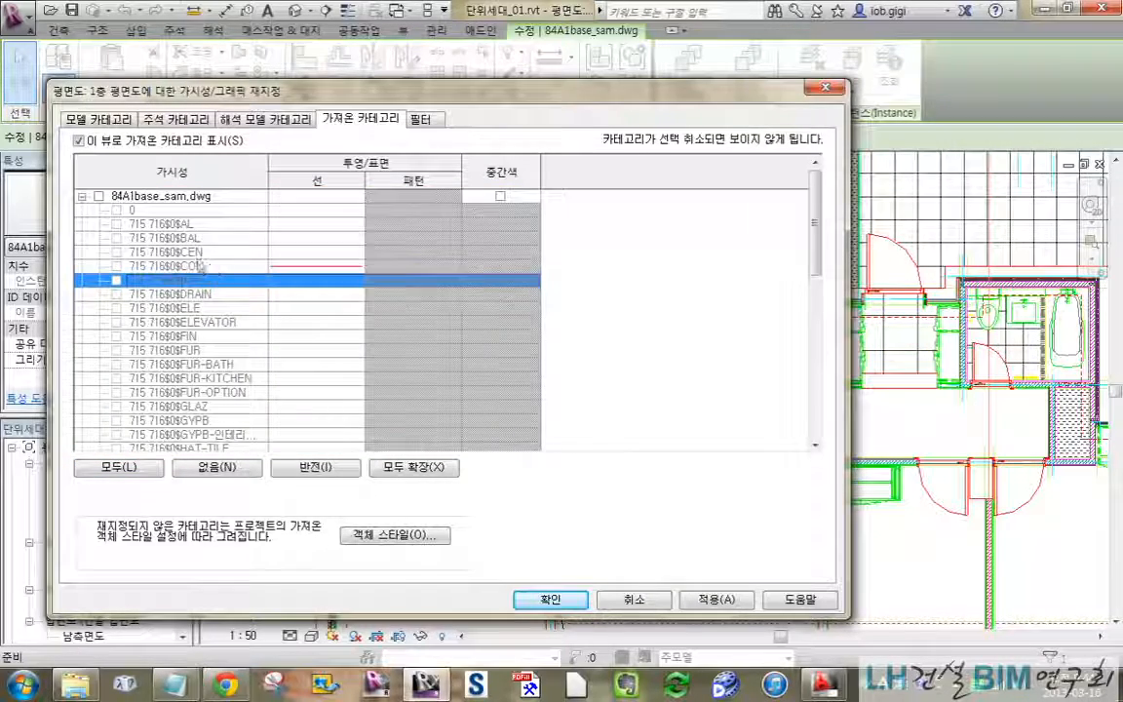
{"action": "left_click", "coordinate": [125, 255]}
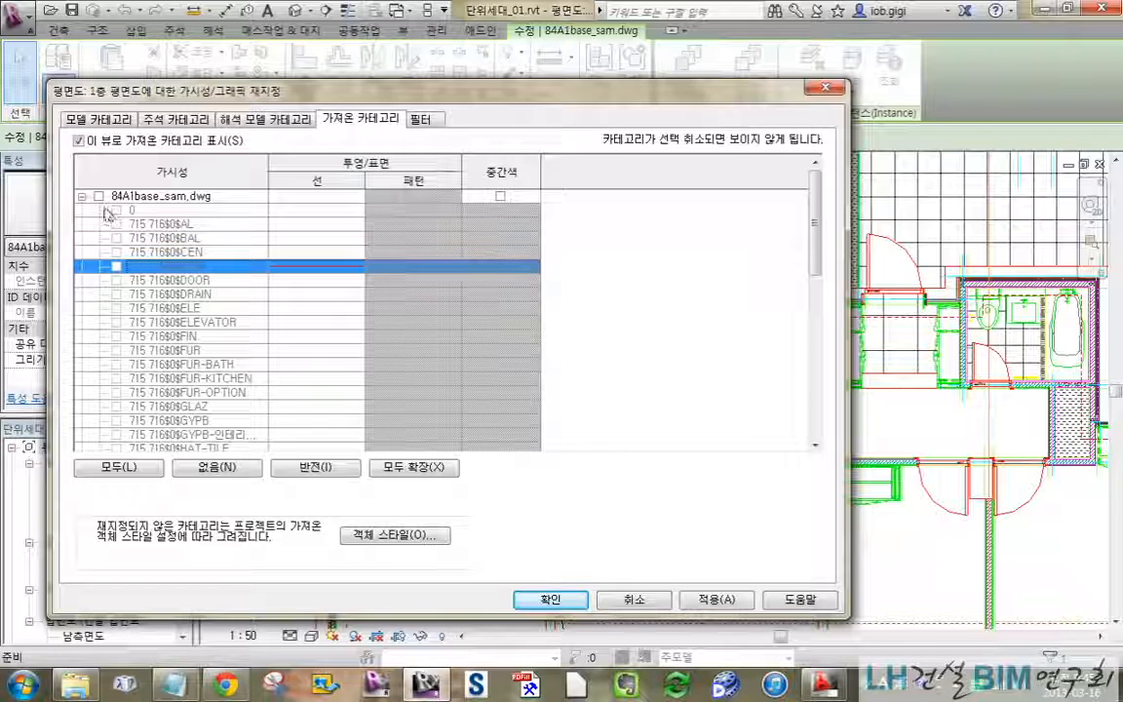
Turn on 84A1base_sam.dwg with only its 715 716$0$CON layer visible and apply the overrides to the floor plan
{"action": "left_click", "coordinate": [98, 196]}
{"action": "left_click", "coordinate": [116, 266]}
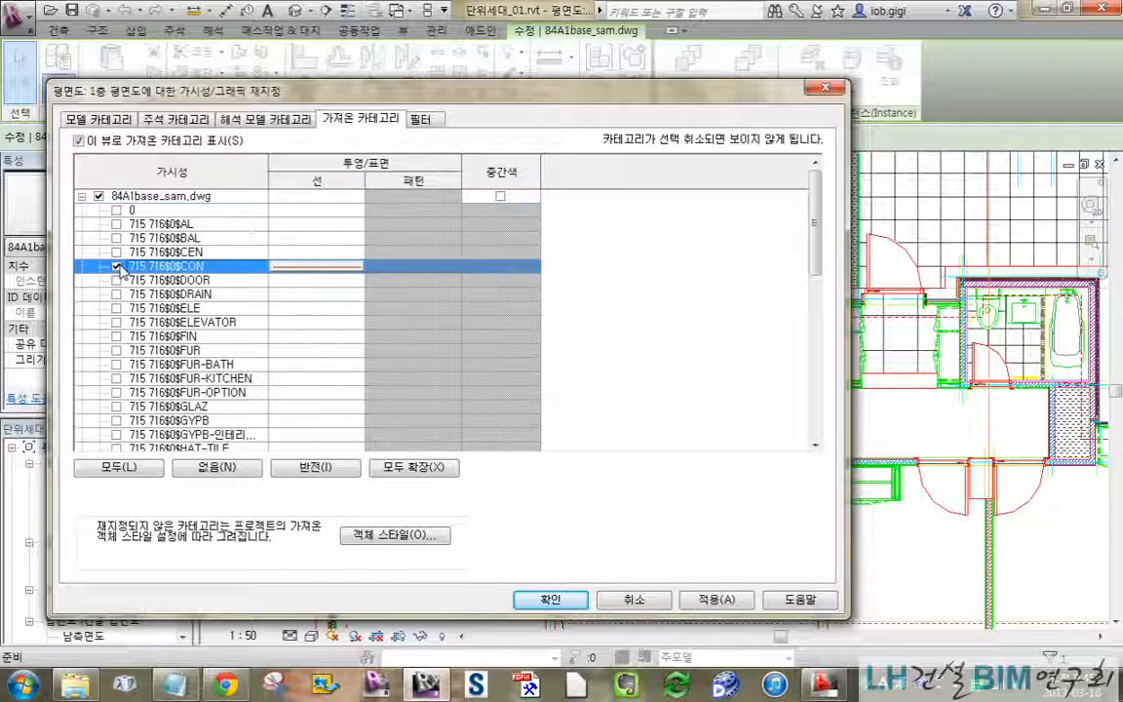
{"action": "left_click", "coordinate": [569, 599]}
{"action": "left_click", "coordinate": [735, 467]}
Examine the concrete wall and column outlines of the imported drawing across the floor plan
{"action": "scroll", "coordinate": [711, 420], "scroll_direction": "down", "scroll_amount": 3}
{"action": "middle_click_drag", "start_coordinate": [768, 451], "coordinate": [468, 456]}
{"action": "middle_click_drag", "start_coordinate": [844, 437], "coordinate": [731, 392]}
{"action": "scroll", "coordinate": [574, 438], "scroll_direction": "up", "scroll_amount": 2}
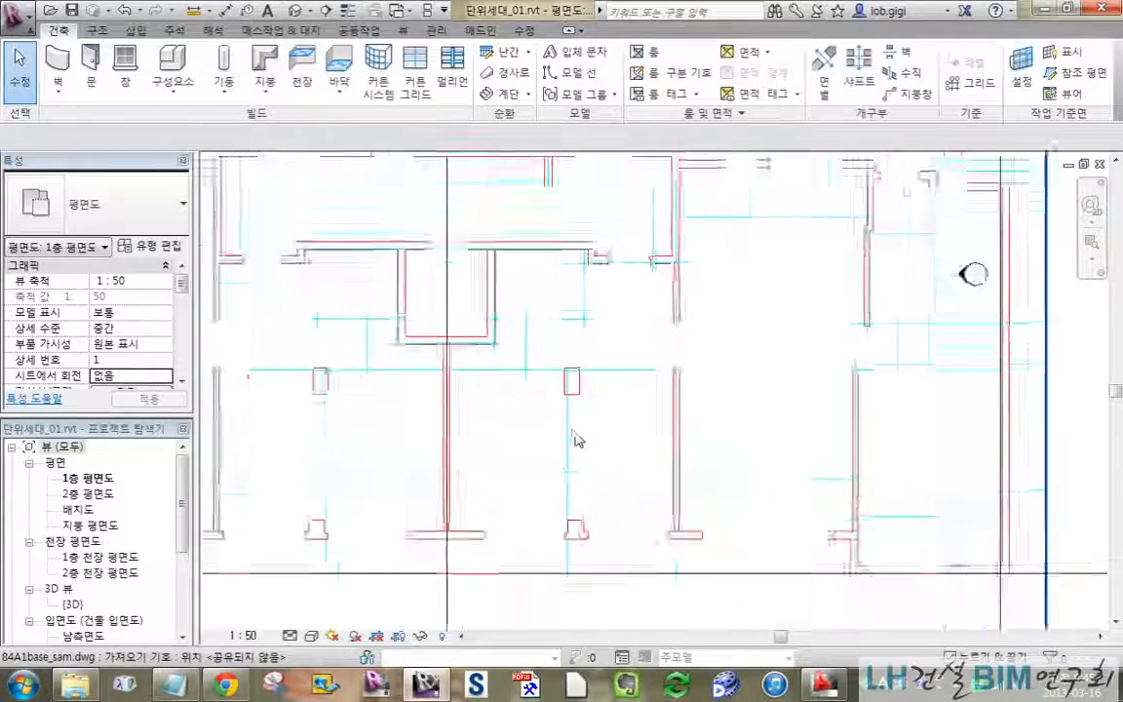
{"action": "middle_click_drag", "start_coordinate": [793, 440], "coordinate": [773, 453]}
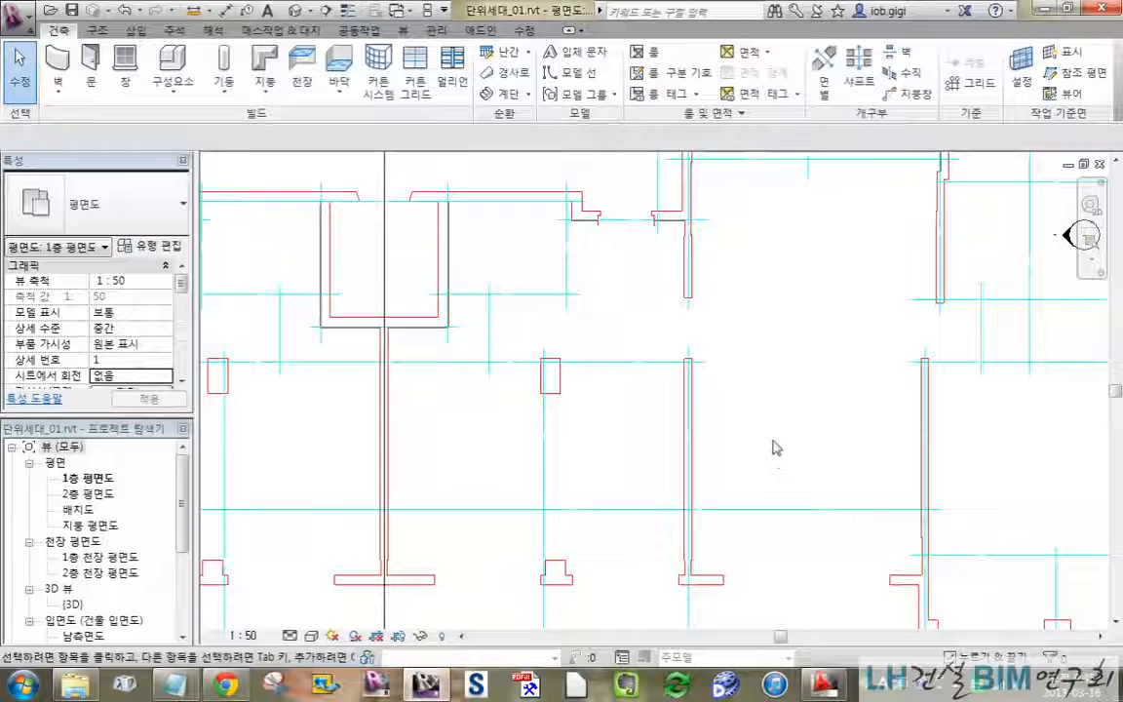
{"action": "scroll", "coordinate": [565, 388], "scroll_direction": "up", "scroll_amount": 4}
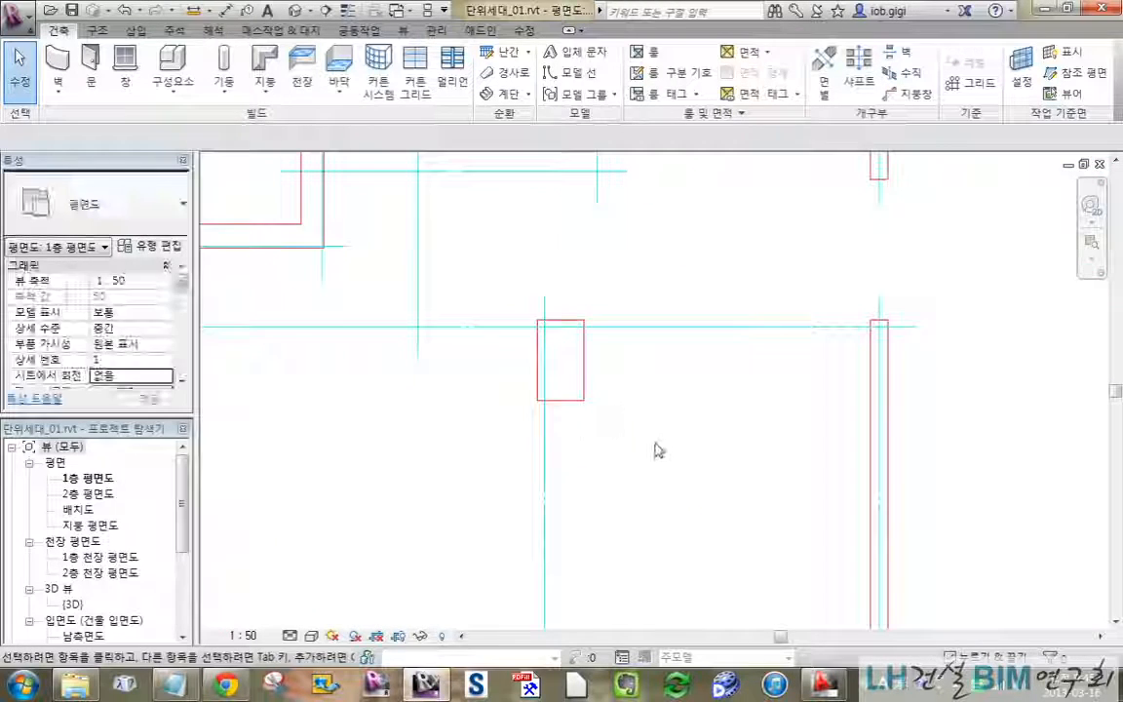
{"action": "scroll", "coordinate": [667, 452], "scroll_direction": "down", "scroll_amount": 2}
{"action": "middle_click_drag", "start_coordinate": [716, 500], "coordinate": [669, 388]}
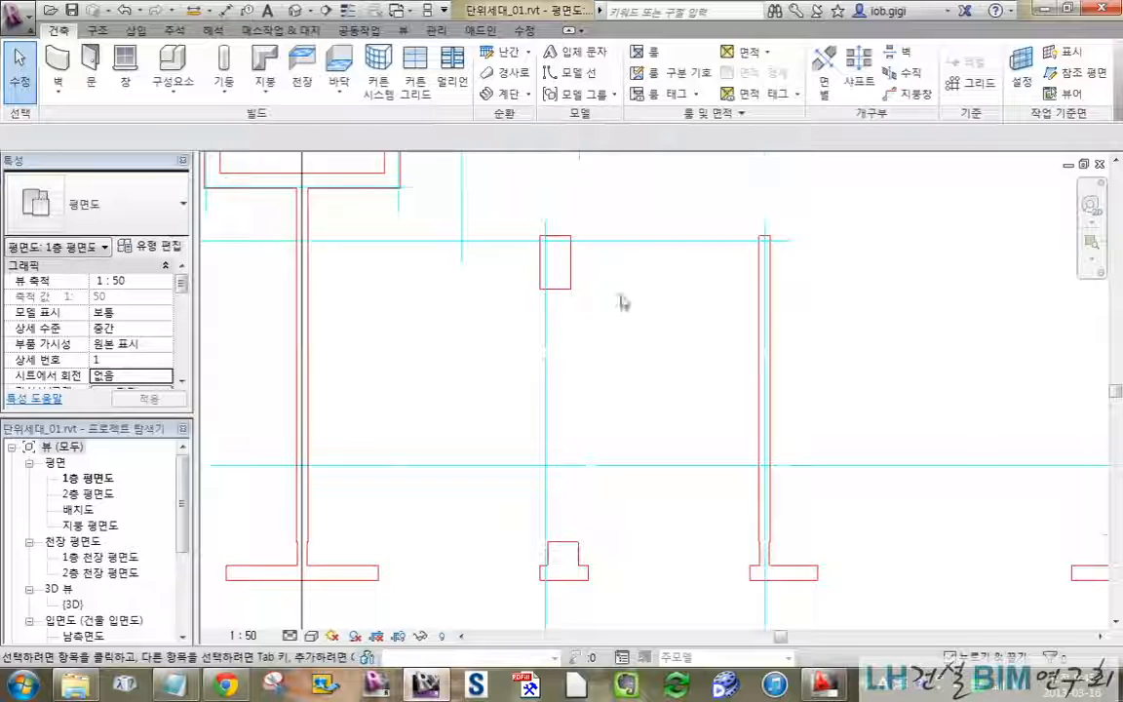
{"action": "middle_click_drag", "start_coordinate": [692, 293], "coordinate": [692, 303]}
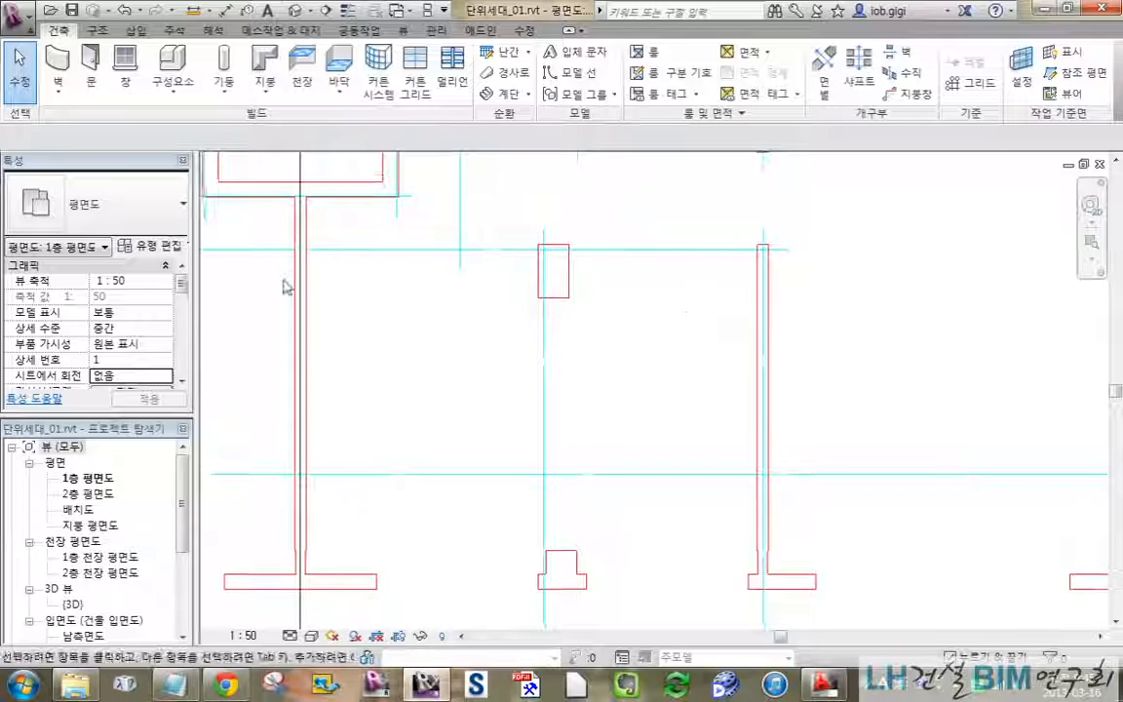
Add aligned dimensions for the width and height of the rectangular column outline, placing them above and beside it
{"action": "left_click", "coordinate": [175, 30]}
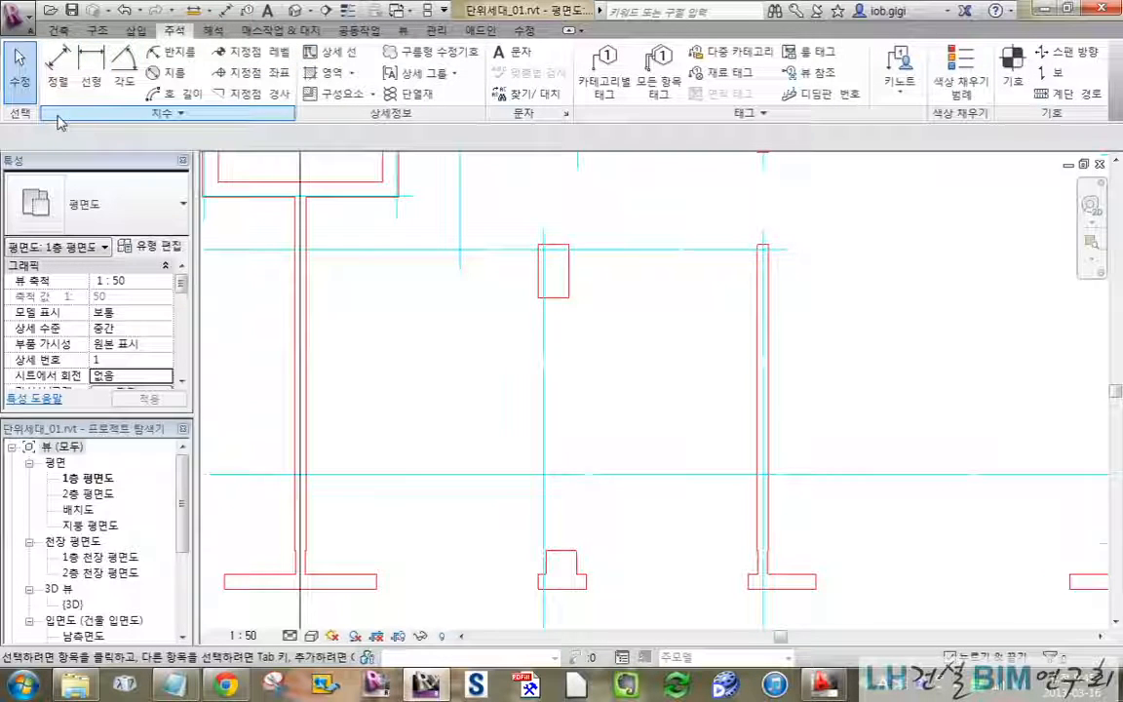
{"action": "left_click", "coordinate": [57, 70]}
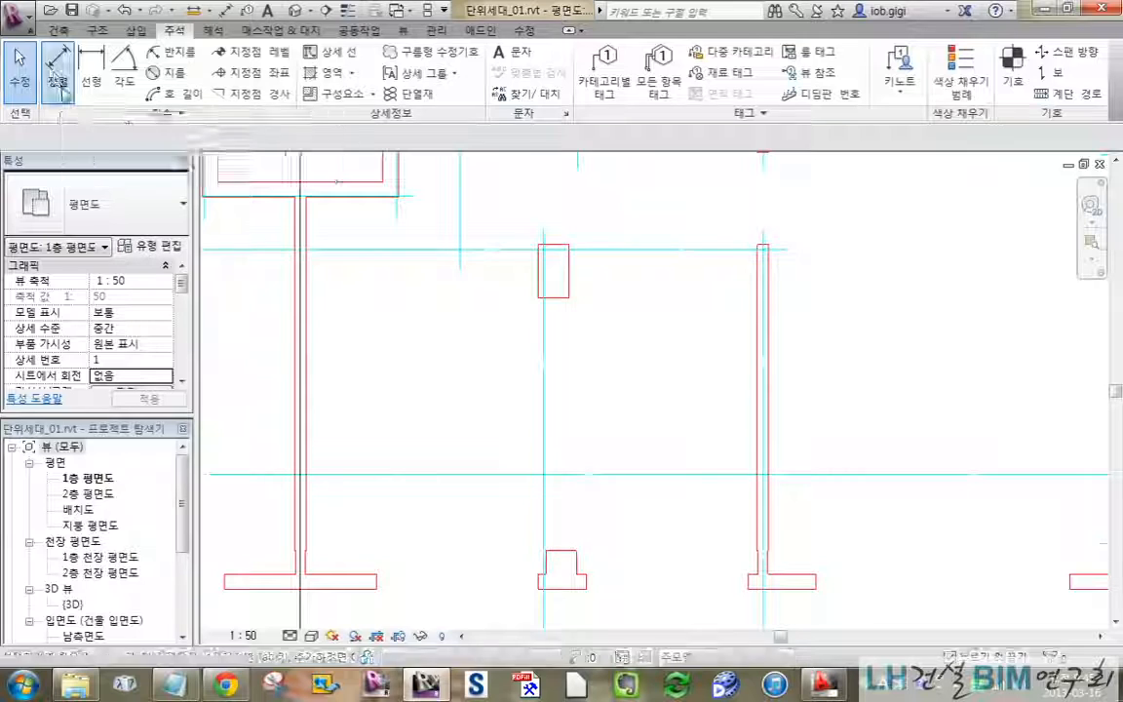
{"action": "scroll", "coordinate": [555, 243], "scroll_direction": "up", "scroll_amount": 3}
{"action": "left_click", "coordinate": [508, 330]}
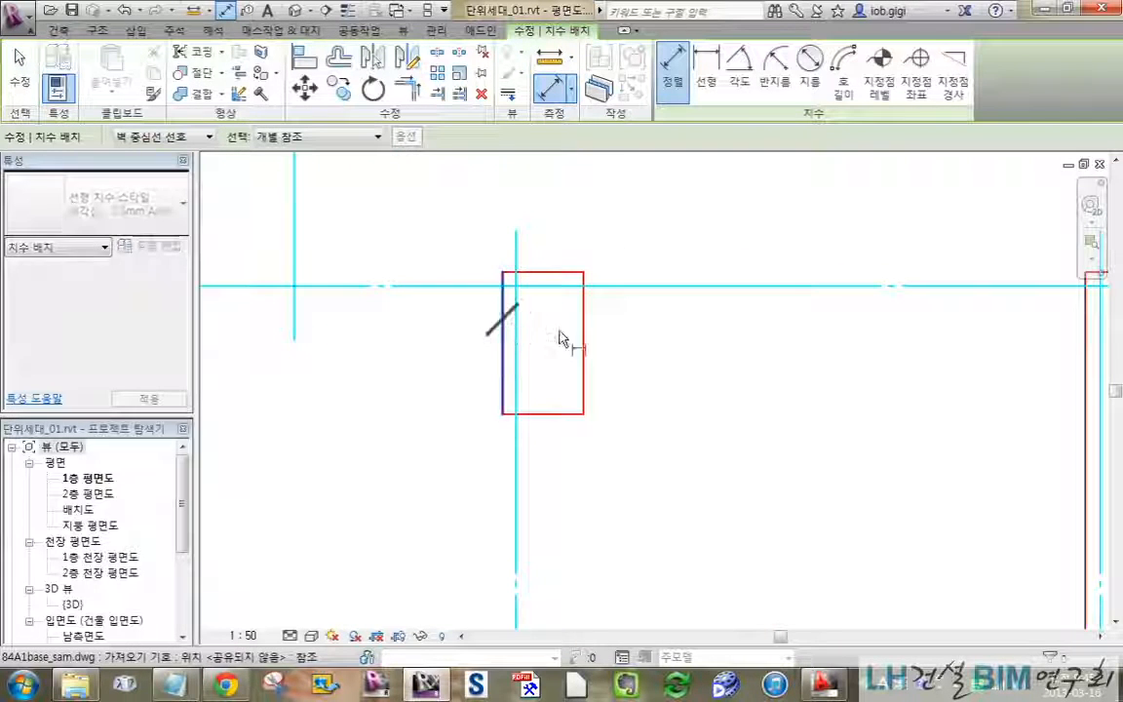
{"action": "left_click", "coordinate": [586, 344]}
{"action": "left_click", "coordinate": [592, 212]}
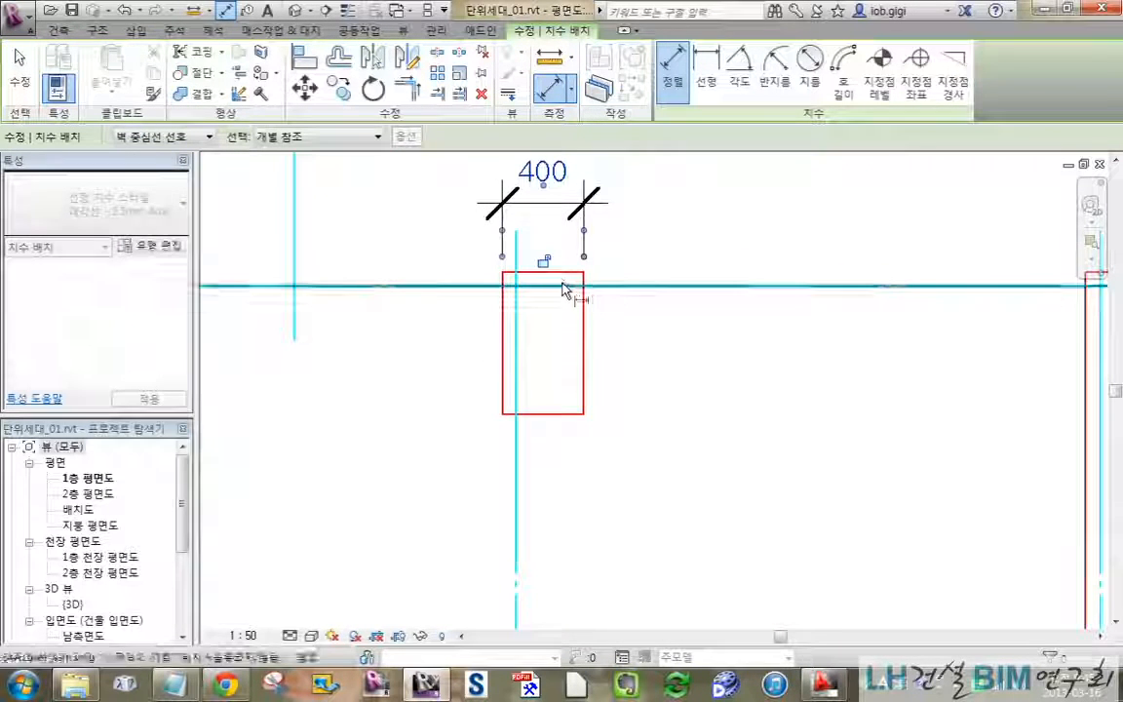
{"action": "left_click", "coordinate": [565, 414]}
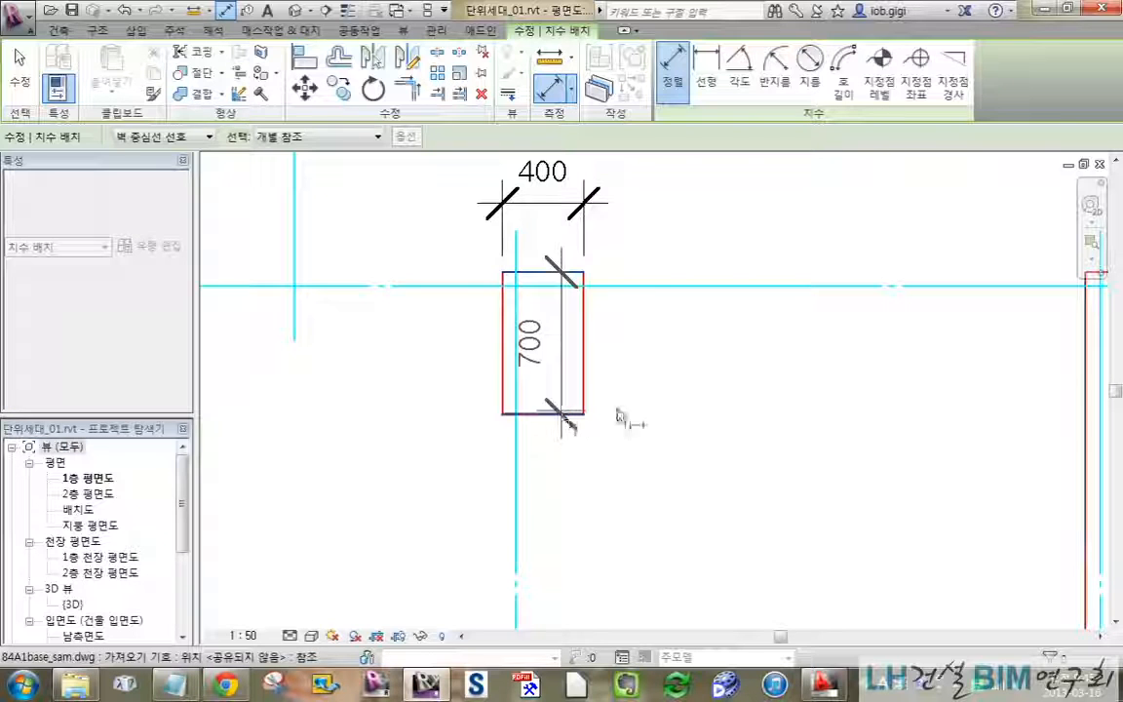
{"action": "left_click", "coordinate": [669, 395]}
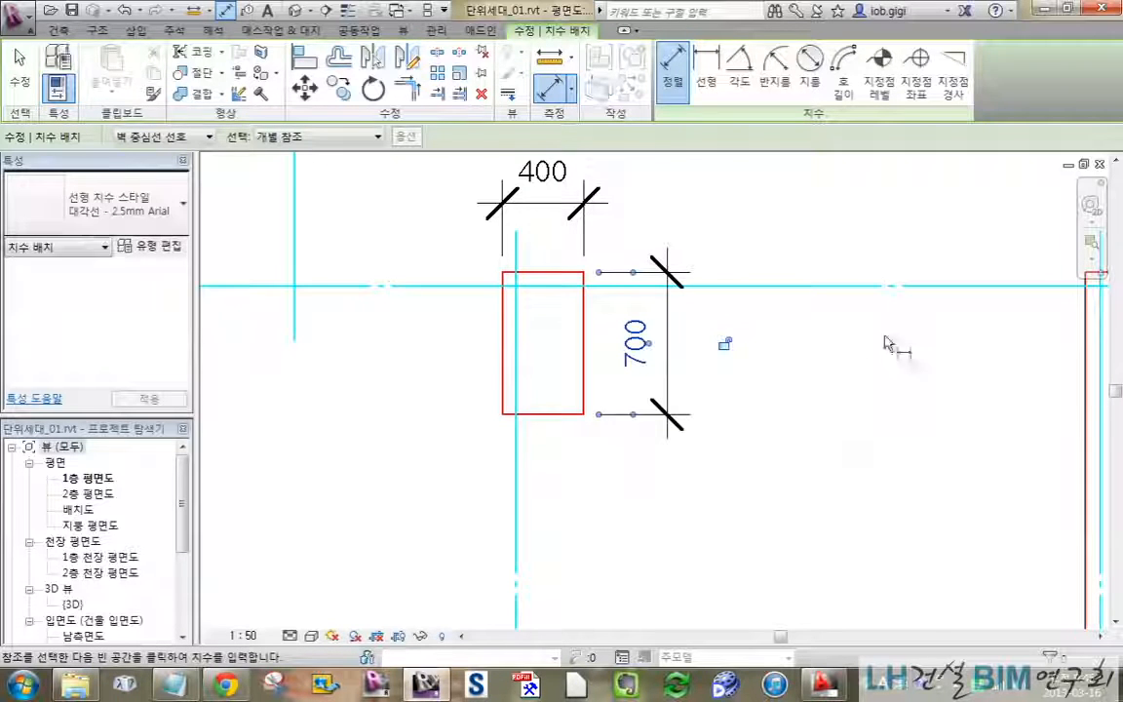
{"action": "middle_click_drag", "start_coordinate": [865, 253], "coordinate": [856, 272]}
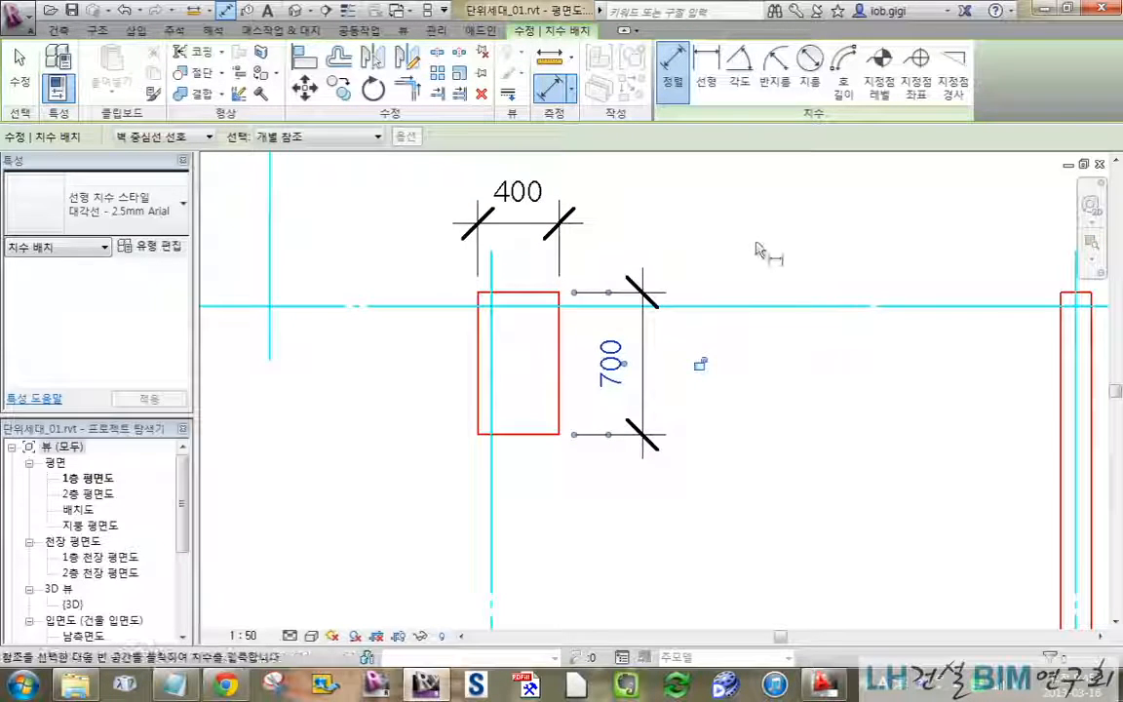
Add an aligned dimension for the width of the narrow upper part of the T-shaped column outline, placing it above the outline
{"action": "scroll", "coordinate": [839, 282], "scroll_direction": "down", "scroll_amount": 2}
{"action": "scroll", "coordinate": [844, 327], "scroll_direction": "down", "scroll_amount": 1}
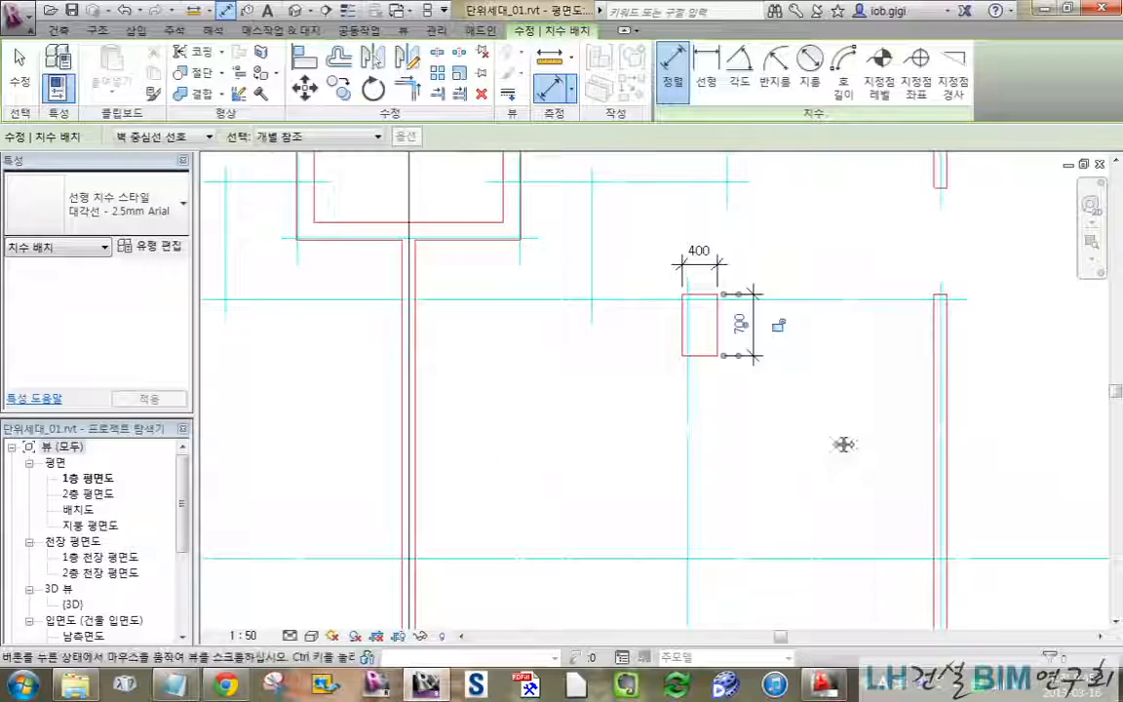
{"action": "middle_click_drag", "start_coordinate": [845, 443], "coordinate": [784, 280]}
{"action": "middle_click_drag", "start_coordinate": [787, 416], "coordinate": [767, 366]}
{"action": "scroll", "coordinate": [620, 482], "scroll_direction": "up", "scroll_amount": 2}
{"action": "scroll", "coordinate": [690, 411], "scroll_direction": "up", "scroll_amount": 1}
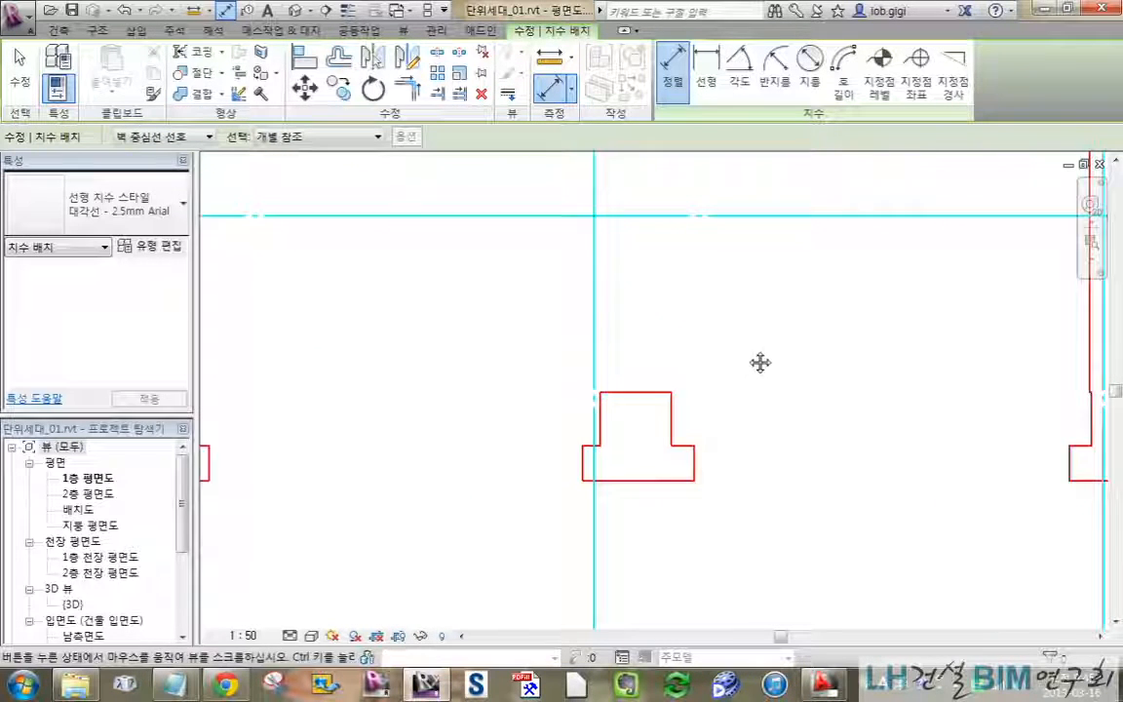
{"action": "left_click", "coordinate": [591, 402]}
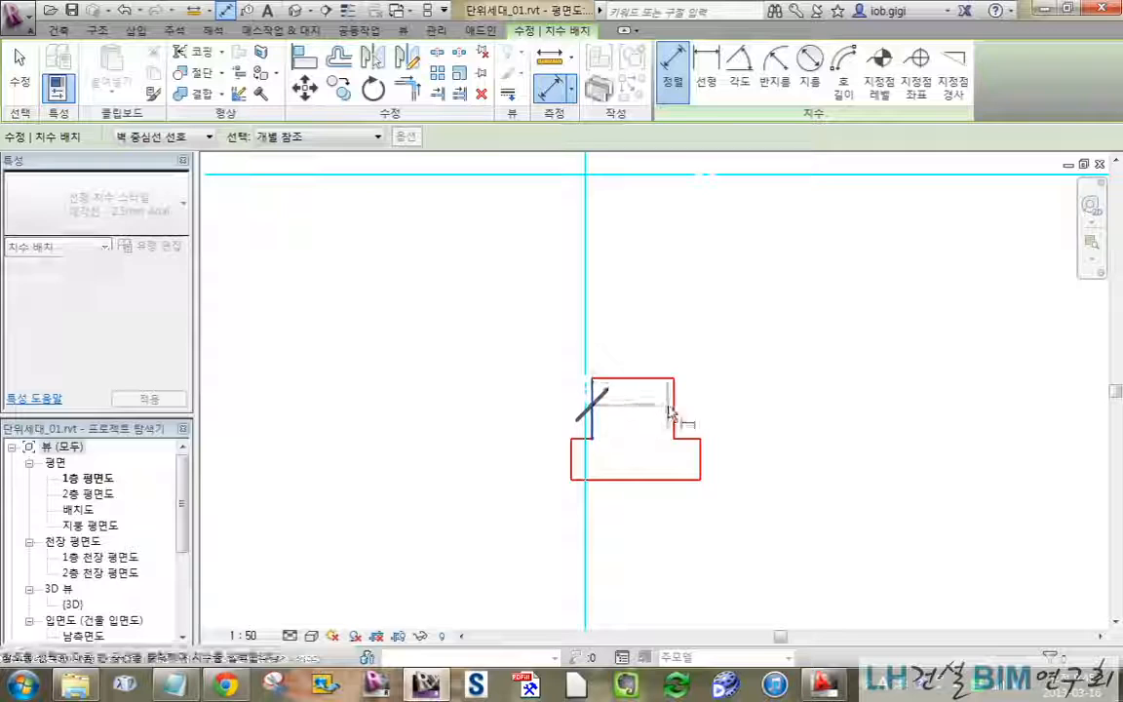
{"action": "left_click", "coordinate": [673, 402]}
{"action": "left_click", "coordinate": [663, 295]}
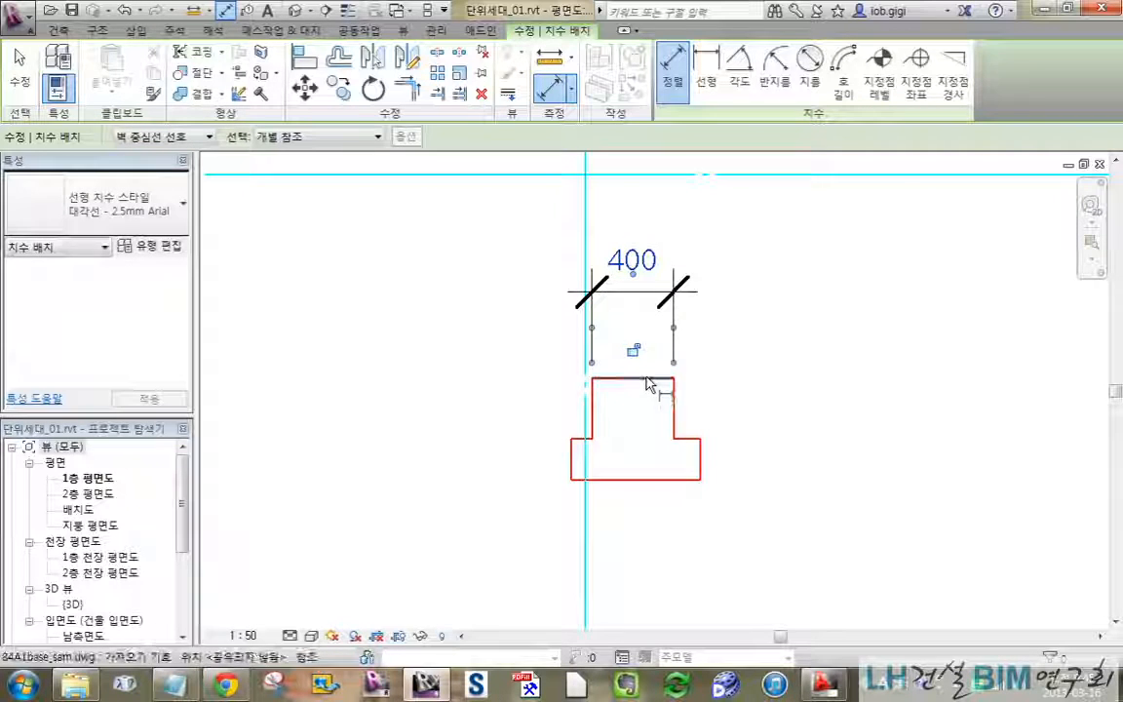
Add an aligned dimension for the overall height of the T-shaped column outline beside it and finish dimensioning
{"action": "left_click", "coordinate": [655, 380]}
{"action": "left_click", "coordinate": [639, 480]}
{"action": "left_click", "coordinate": [810, 429]}
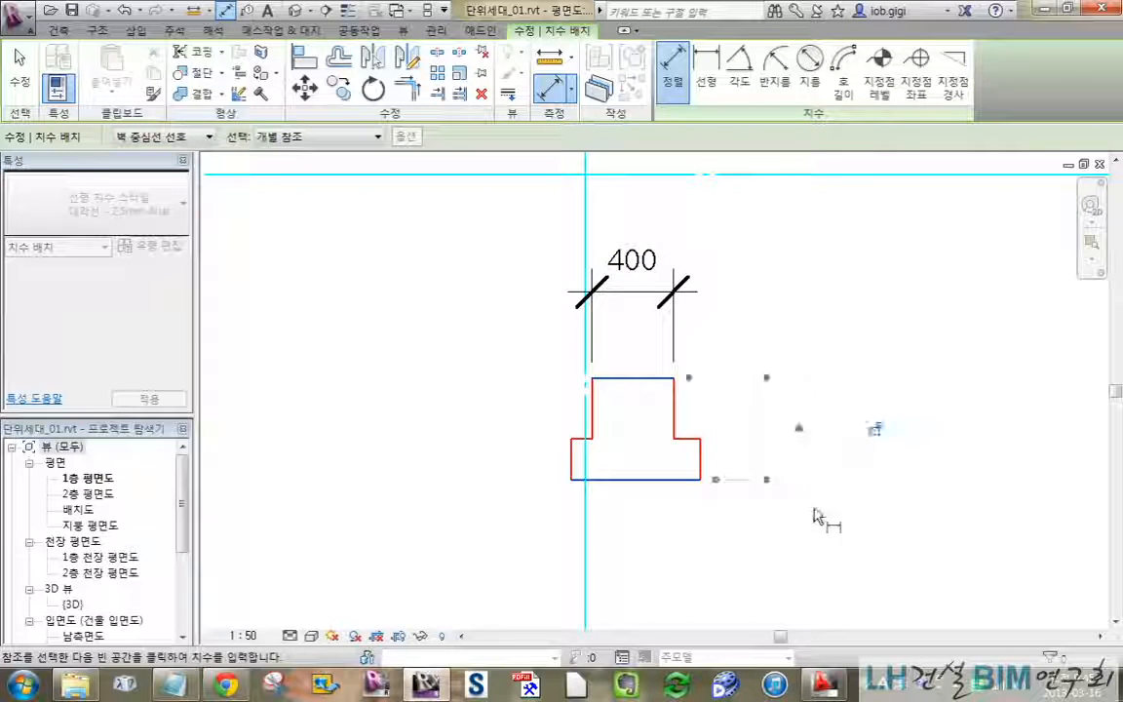
{"action": "scroll", "coordinate": [820, 516], "scroll_direction": "down", "scroll_amount": 2}
{"action": "scroll", "coordinate": [784, 353], "scroll_direction": "down", "scroll_amount": 3}
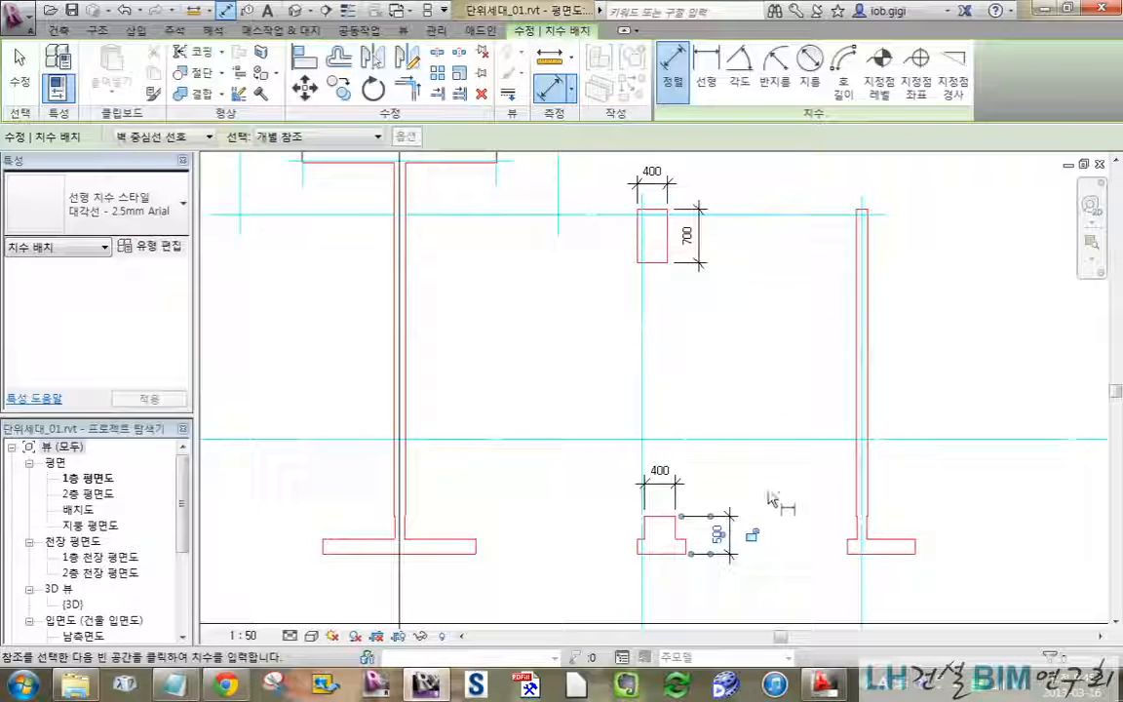
{"action": "key", "text": "Escape"}
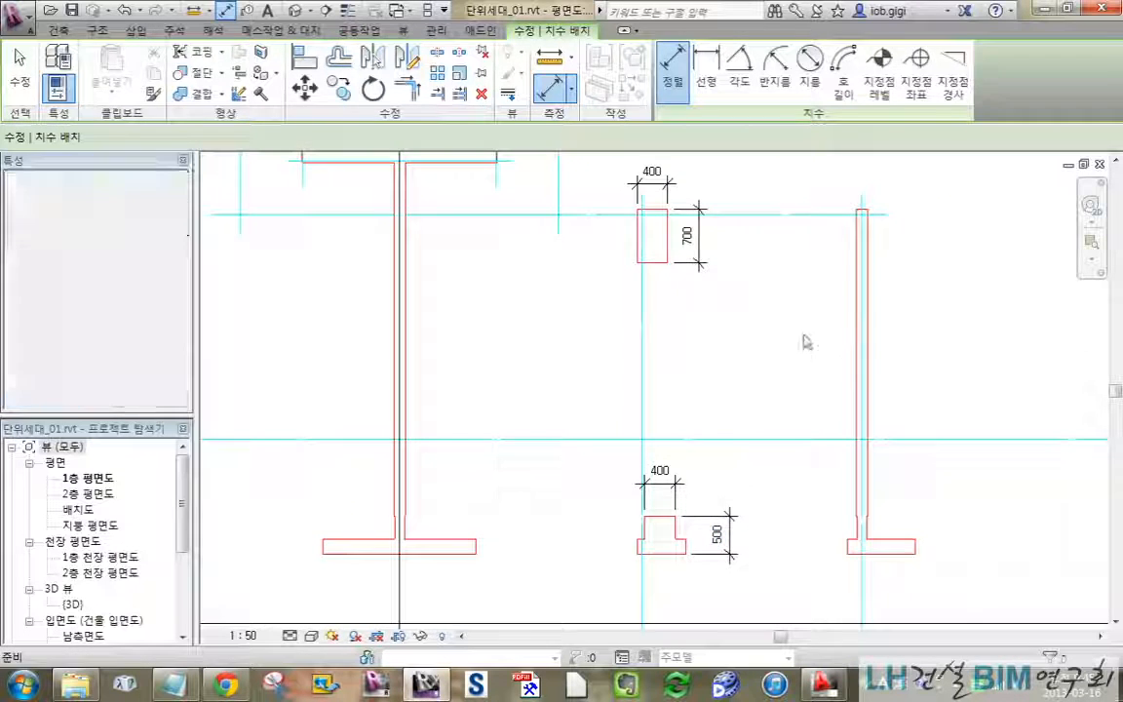
{"action": "middle_click_drag", "start_coordinate": [804, 346], "coordinate": [808, 373]}
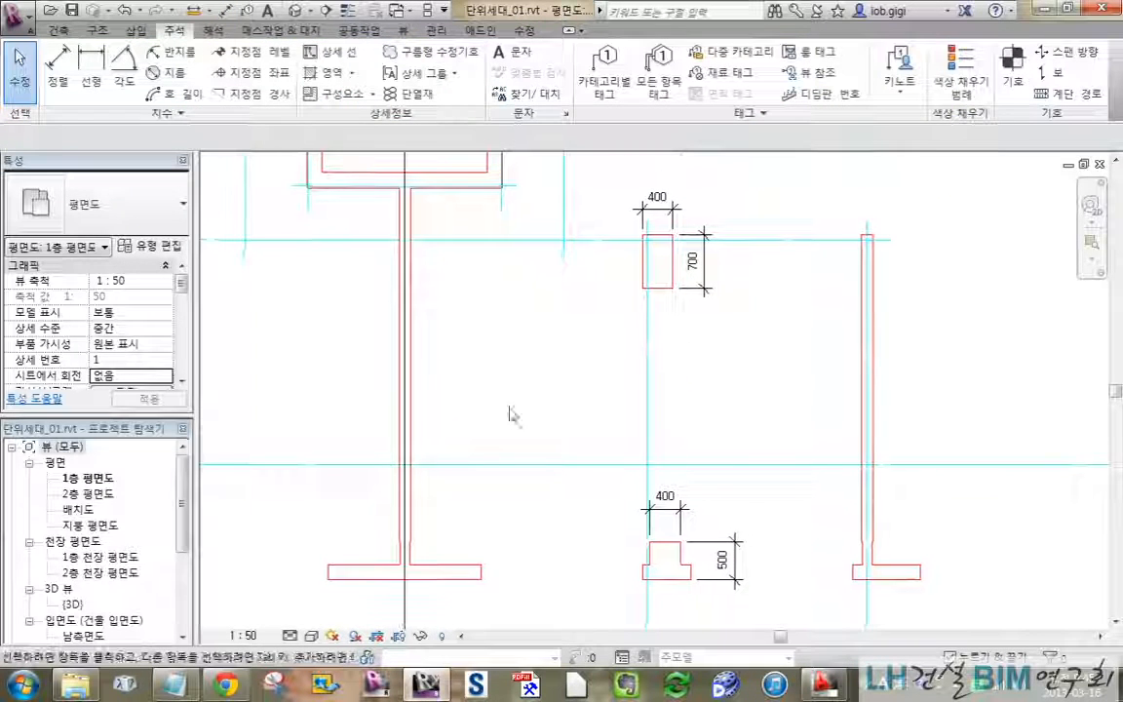
Start placing a structural column and open the type properties of the 305x305x97UC type
{"action": "left_click", "coordinate": [99, 31]}
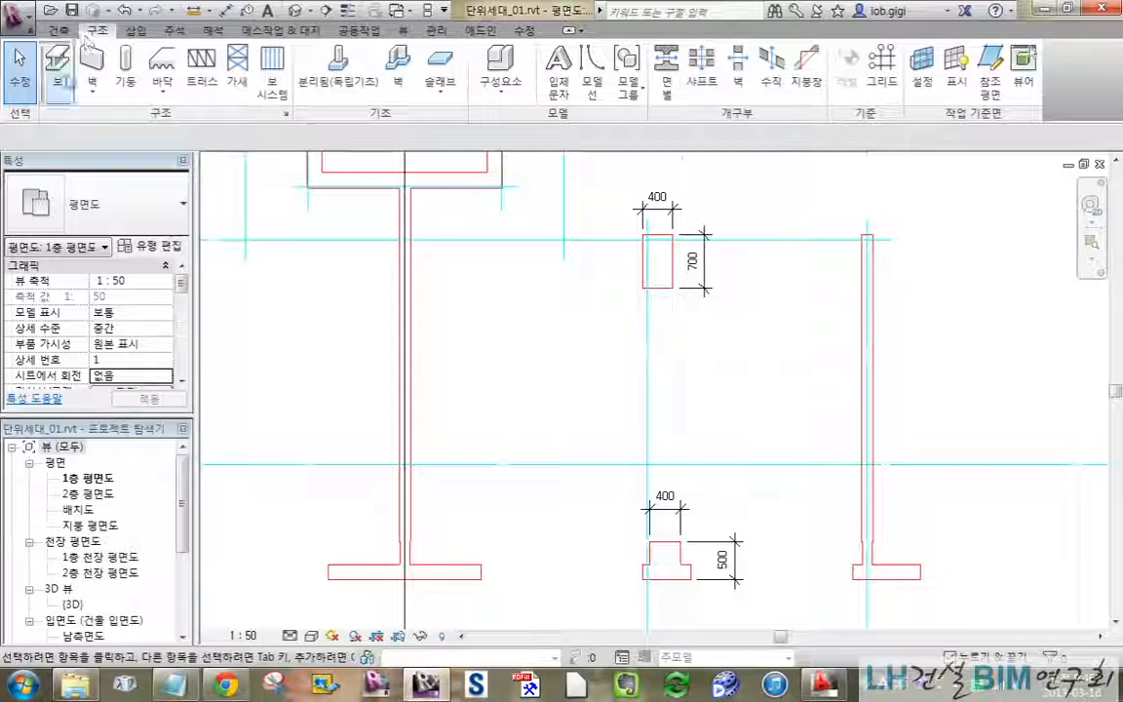
{"action": "left_click", "coordinate": [126, 70]}
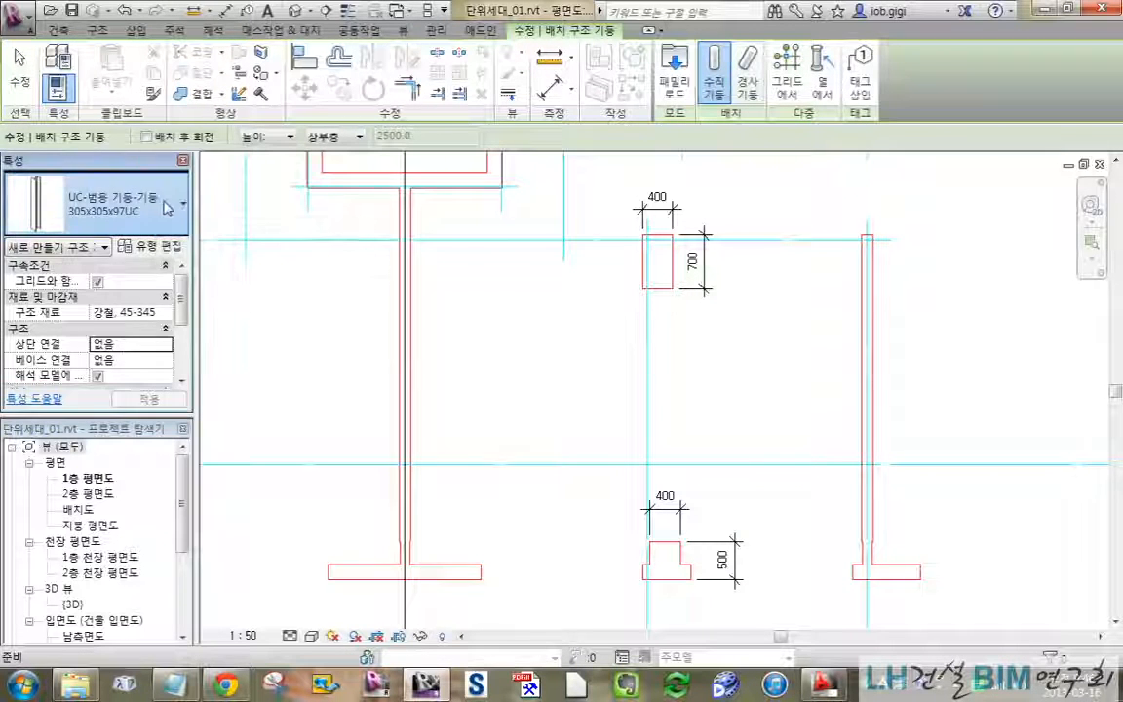
{"action": "left_click", "coordinate": [140, 209]}
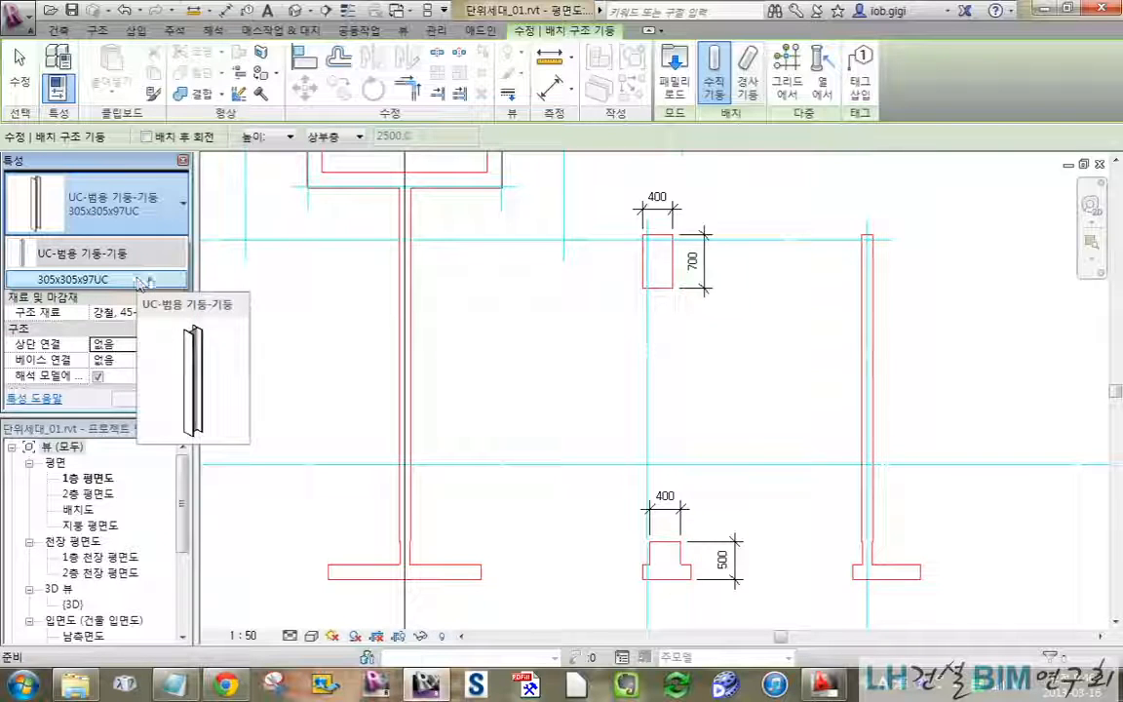
{"action": "left_click", "coordinate": [131, 214]}
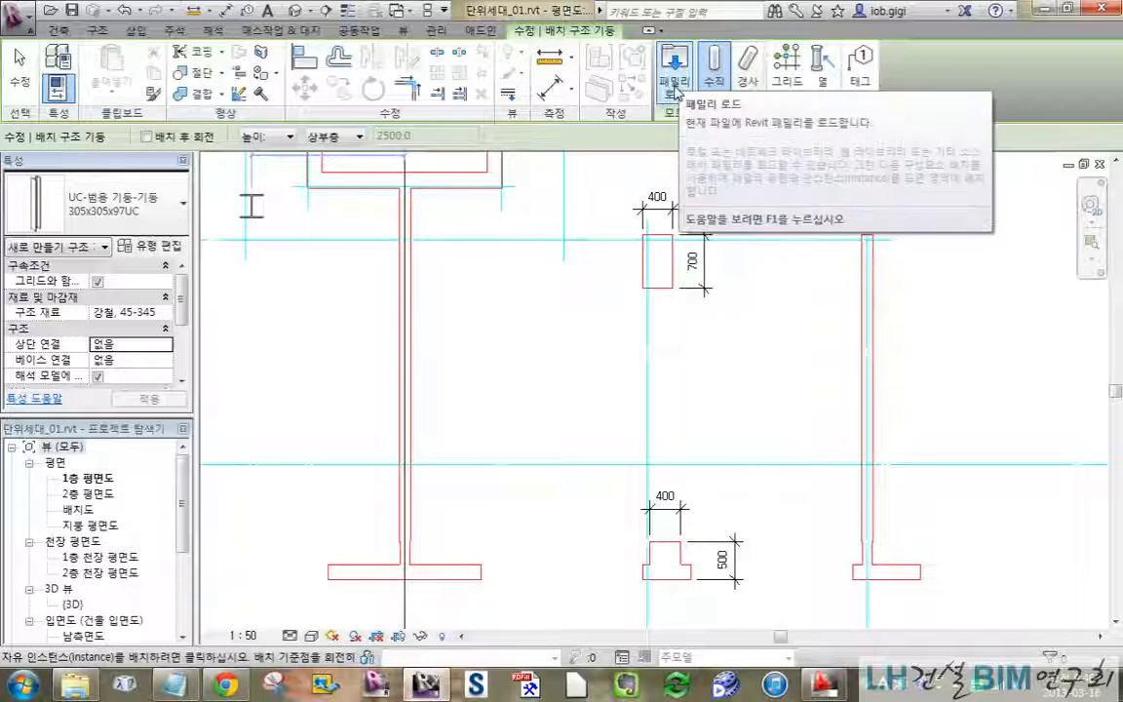
{"action": "left_click", "coordinate": [151, 246]}
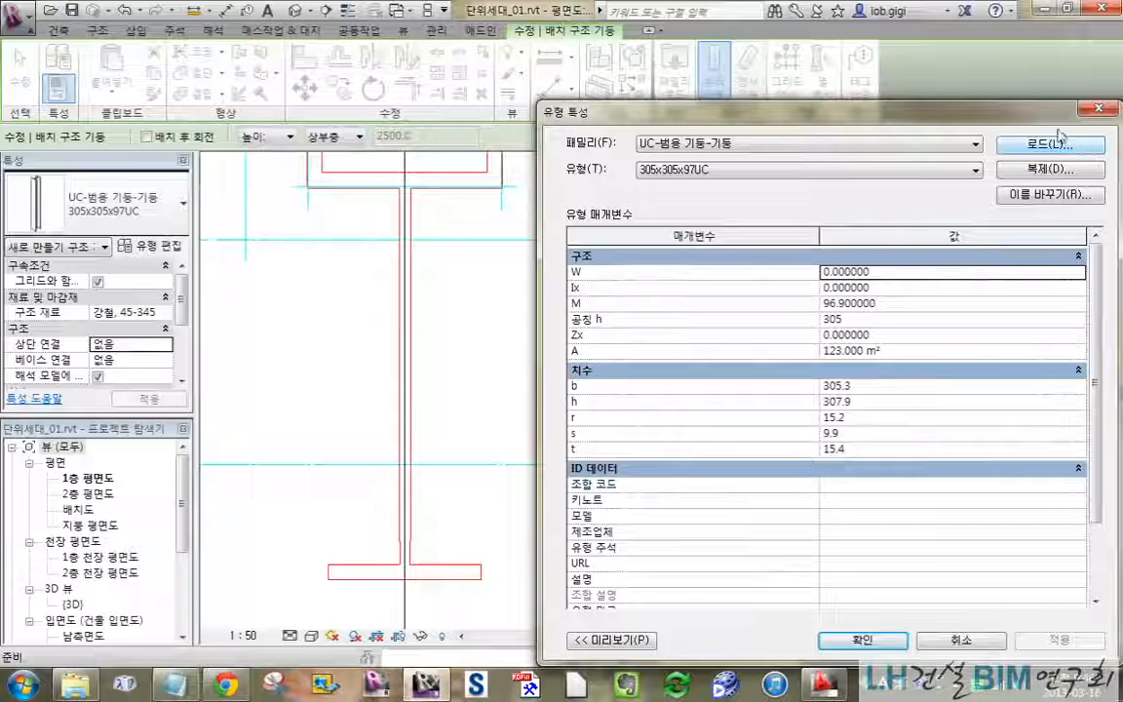
{"action": "left_click_drag", "start_coordinate": [1057, 110], "coordinate": [940, 92]}
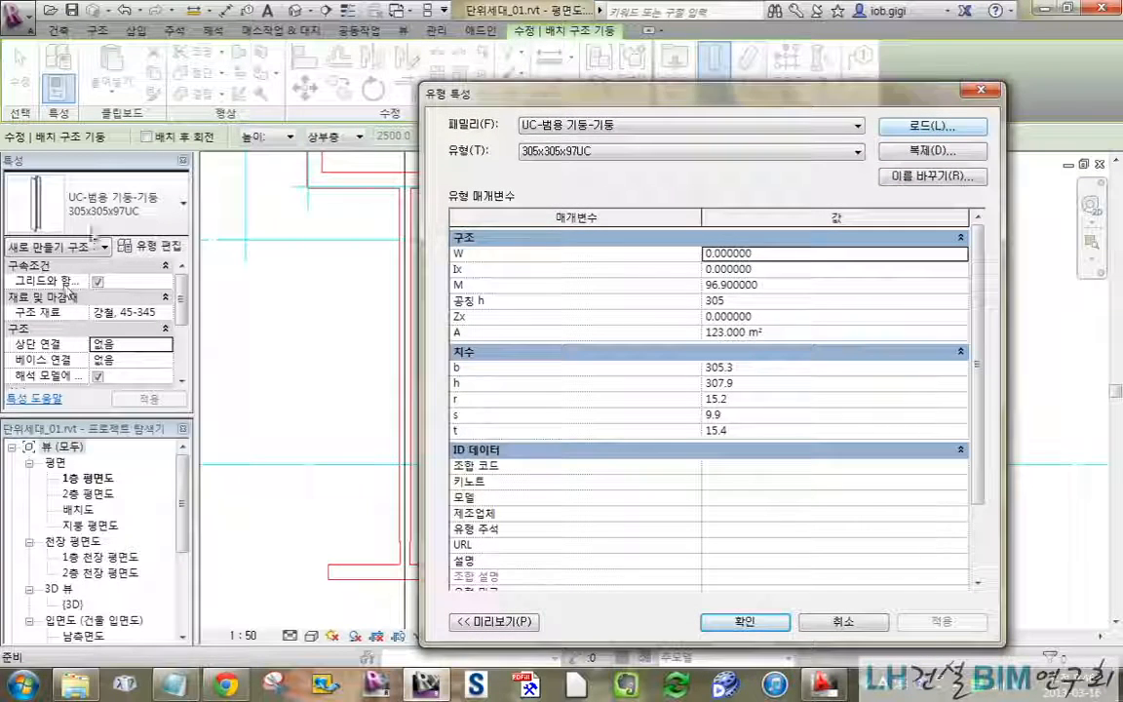
Load the column family 콘크리트-직사각형-기둥.rfa from the 구조 > 기둥 > 콘크리트 folder of the Metric Library
{"action": "left_click", "coordinate": [931, 126]}
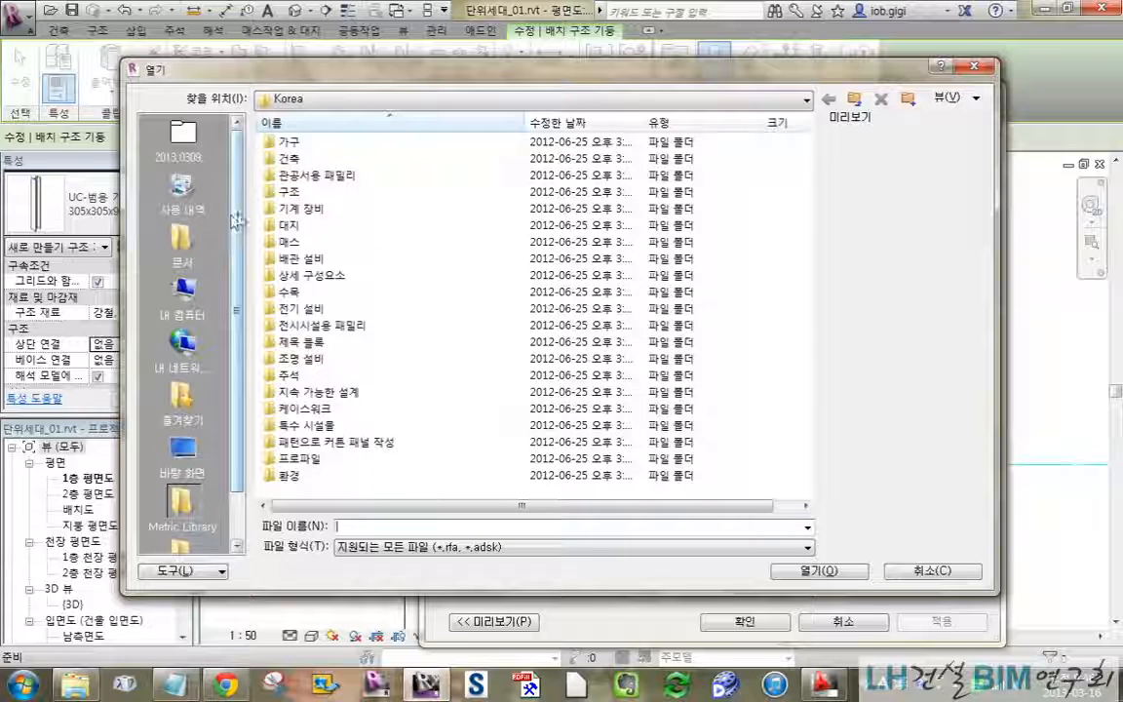
{"action": "scroll", "coordinate": [239, 220], "scroll_direction": "down", "scroll_amount": 1}
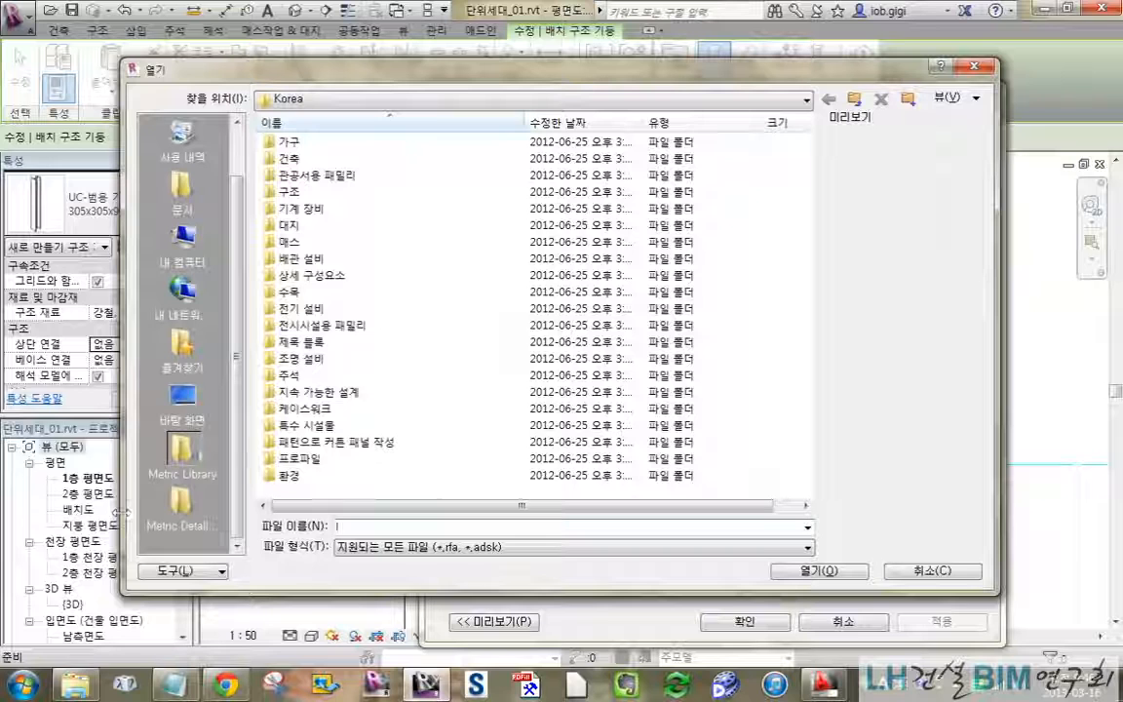
{"action": "left_click", "coordinate": [182, 454]}
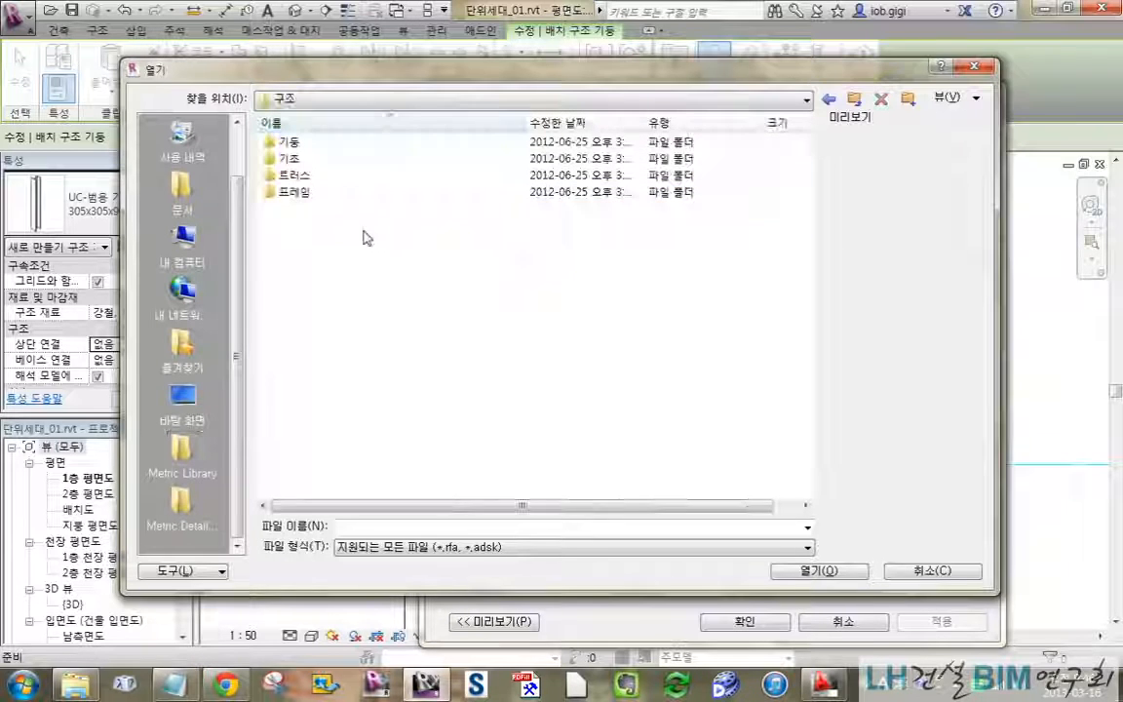
{"action": "double_click", "coordinate": [282, 142]}
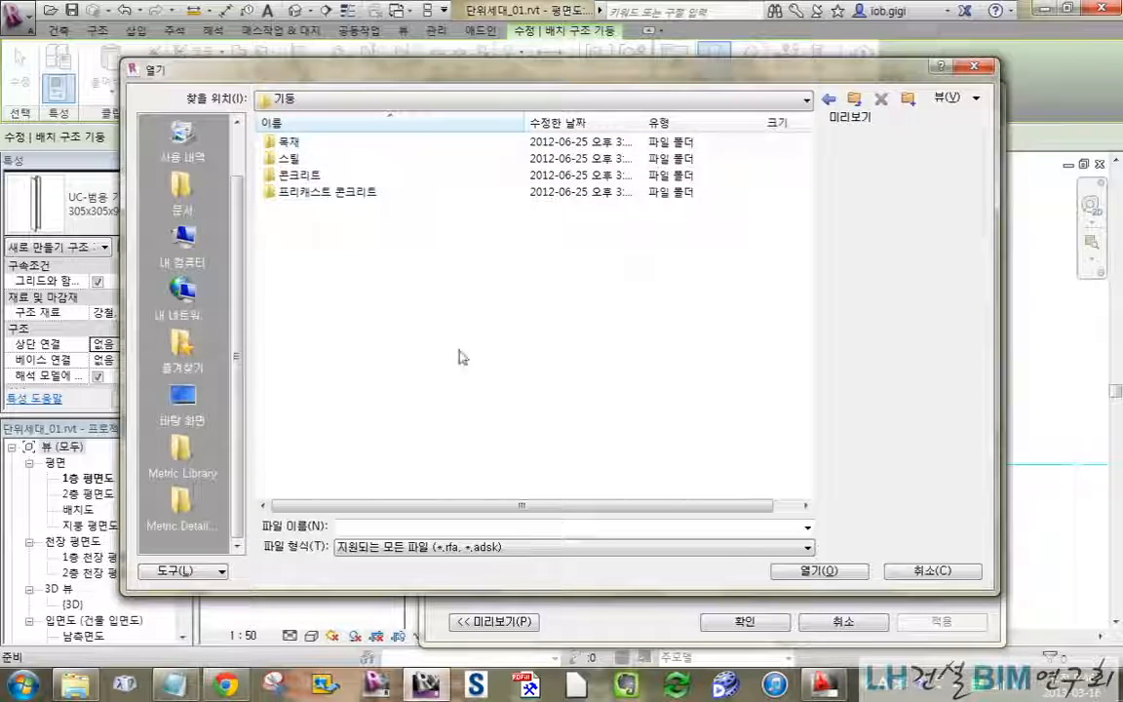
{"action": "double_click", "coordinate": [297, 175]}
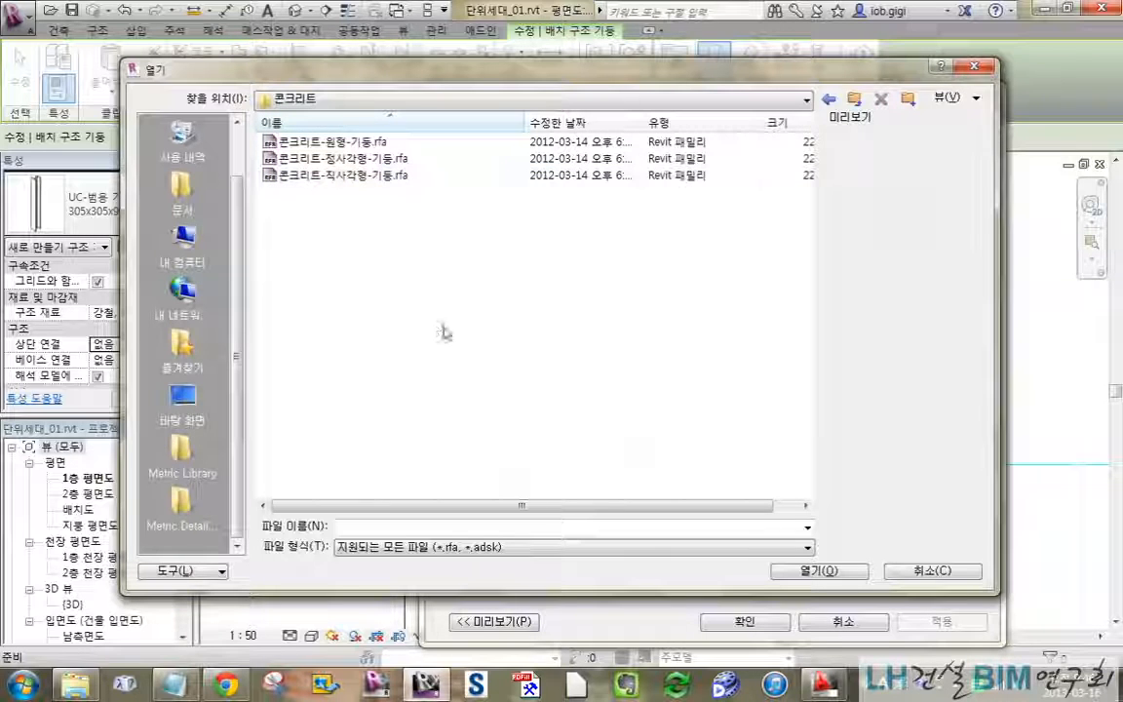
{"action": "left_click", "coordinate": [356, 178]}
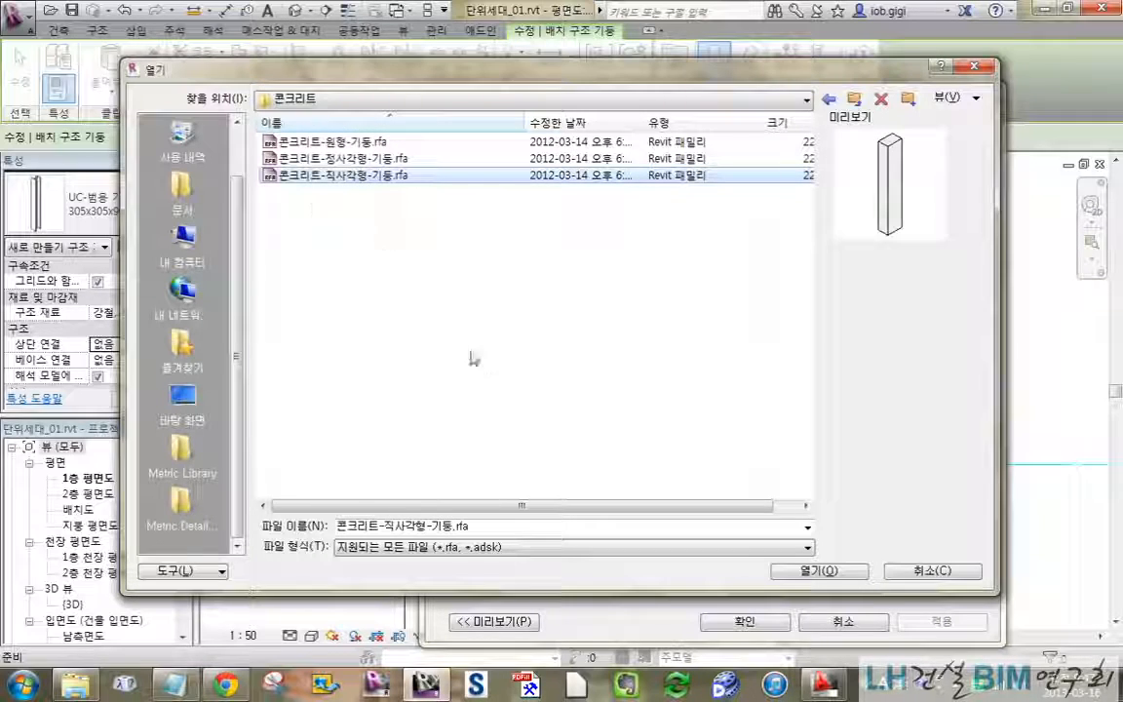
{"action": "left_click", "coordinate": [818, 570]}
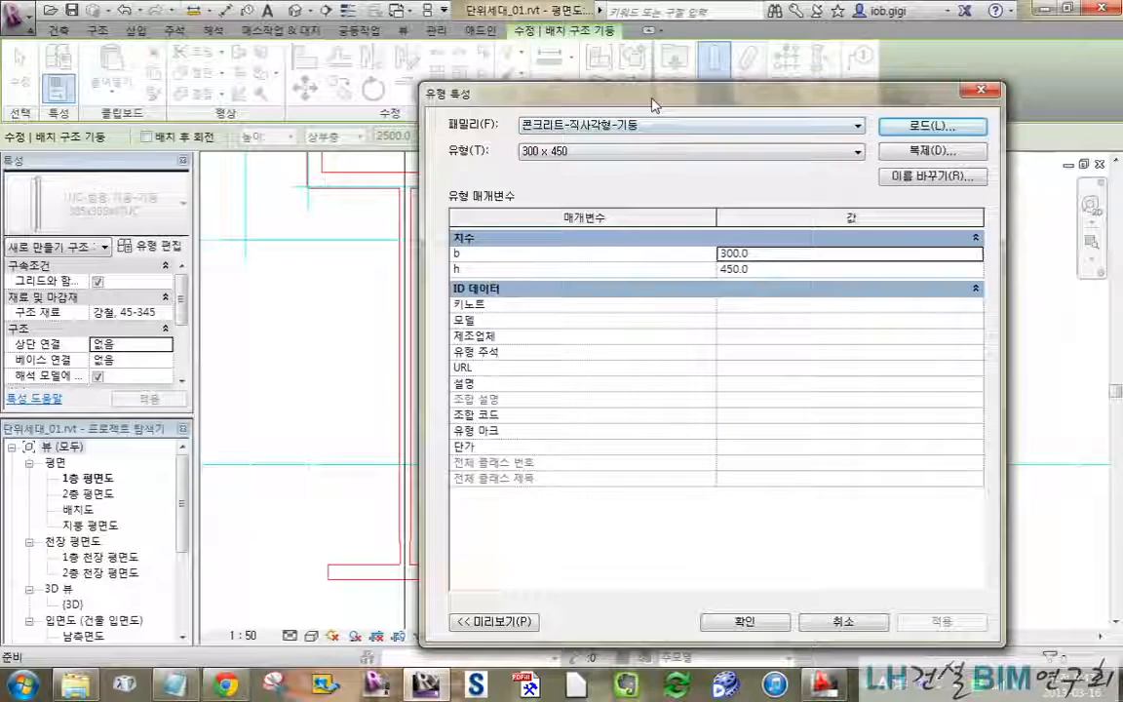
Duplicate the 300 x 450 type of the rectangular concrete column family under the name 400x700
{"action": "left_click_drag", "start_coordinate": [653, 104], "coordinate": [450, 84]}
{"action": "left_click", "coordinate": [518, 133]}
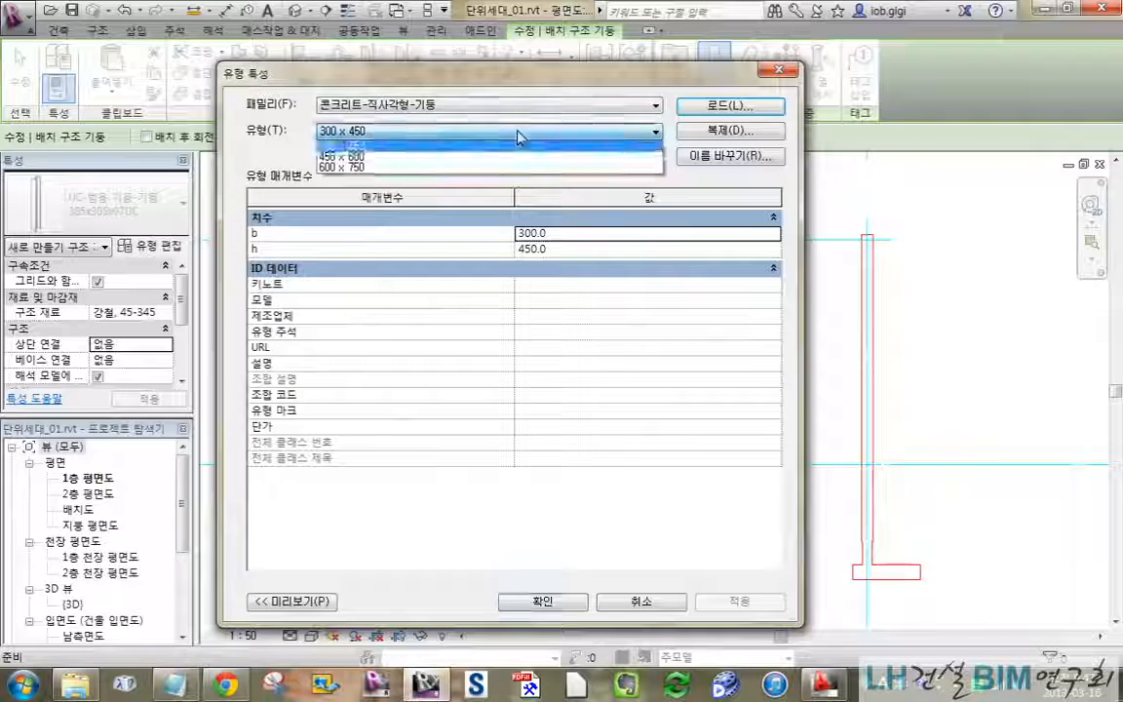
{"action": "left_click", "coordinate": [477, 77]}
{"action": "mouse_move", "coordinate": [368, 80]}
{"action": "left_mouse_down"}
{"action": "mouse_move", "coordinate": [199, 23]}
{"action": "mouse_move", "coordinate": [194, 51]}
{"action": "mouse_move", "coordinate": [171, 61]}
{"action": "left_mouse_up"}
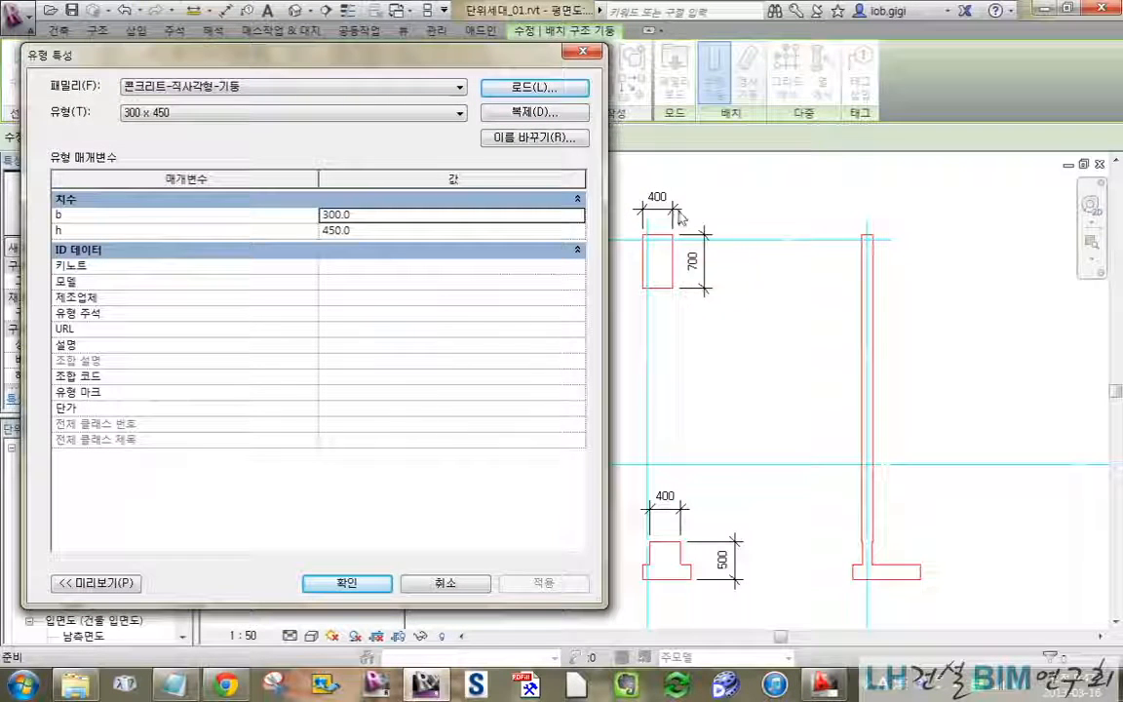
{"action": "left_click", "coordinate": [301, 115]}
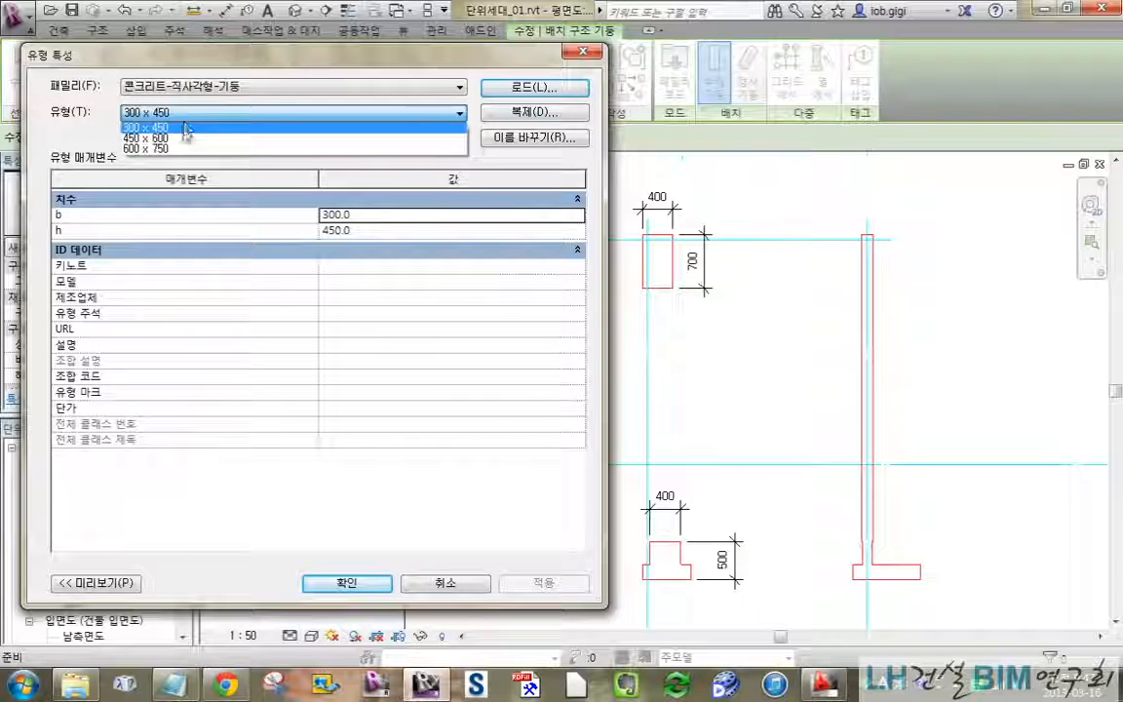
{"action": "left_click", "coordinate": [468, 161]}
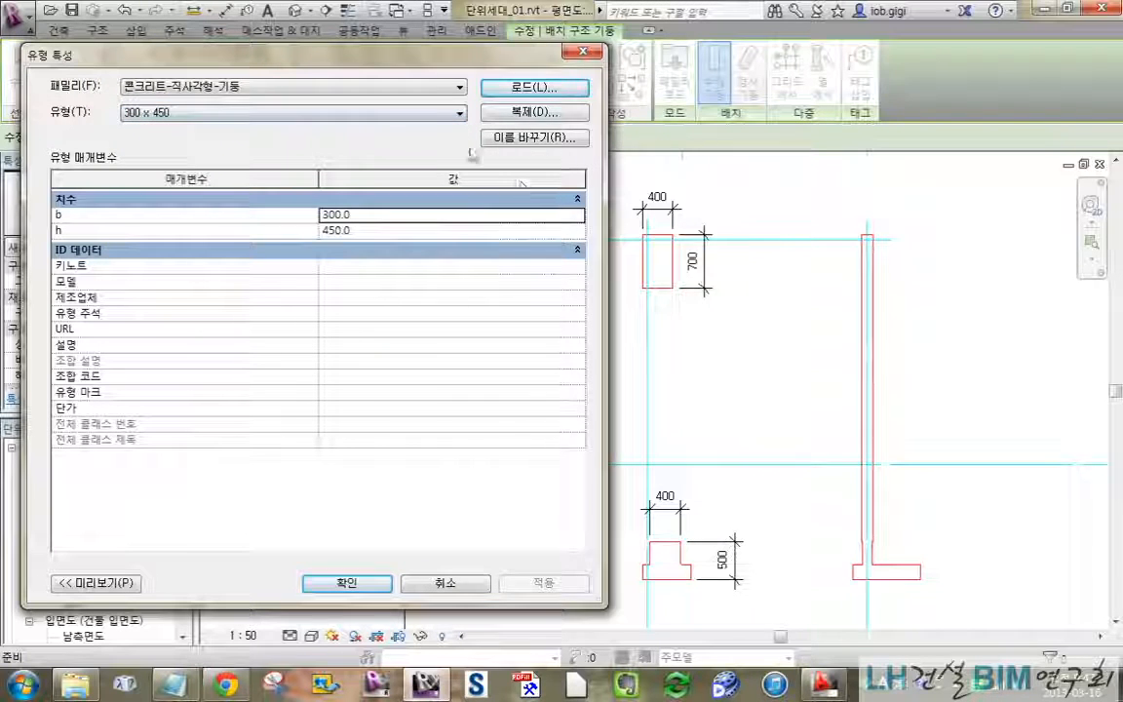
{"action": "left_click", "coordinate": [542, 113]}
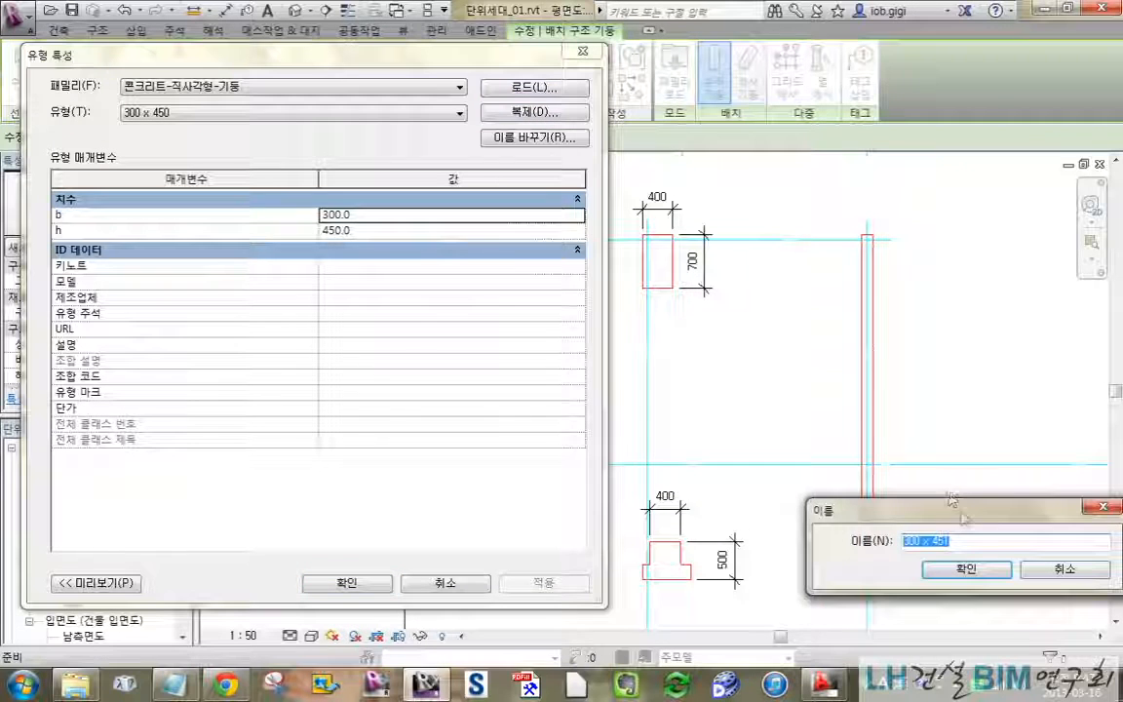
{"action": "left_click_drag", "start_coordinate": [820, 466], "coordinate": [227, 184]}
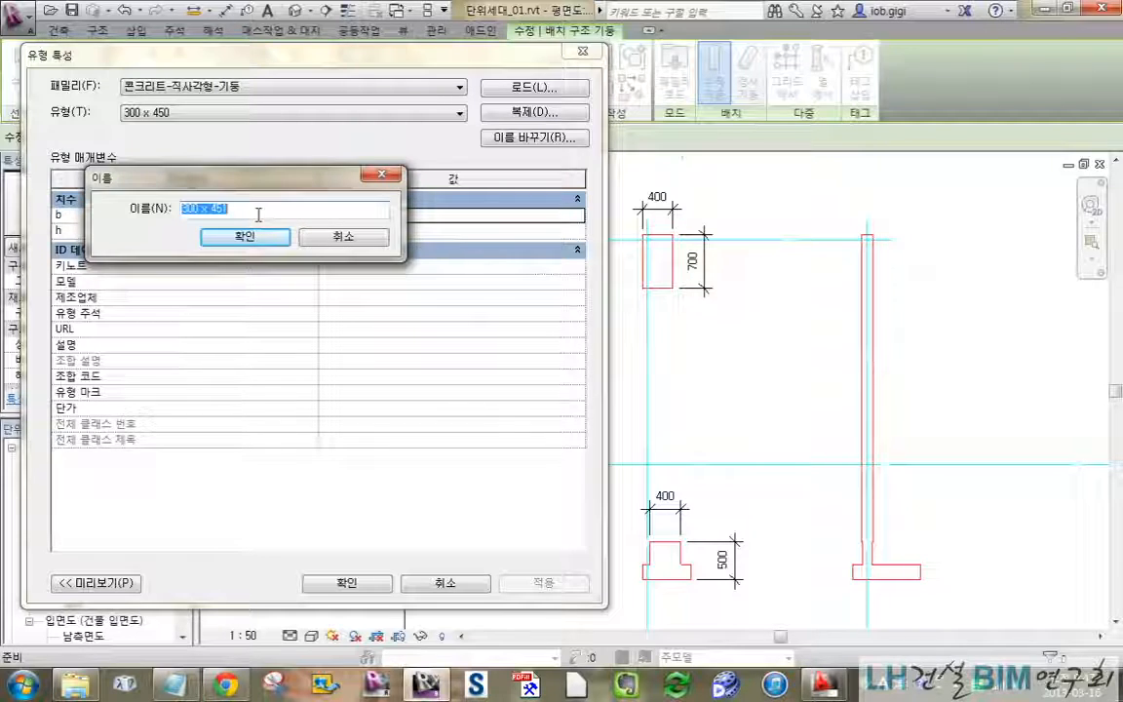
{"action": "type", "text": "400"}
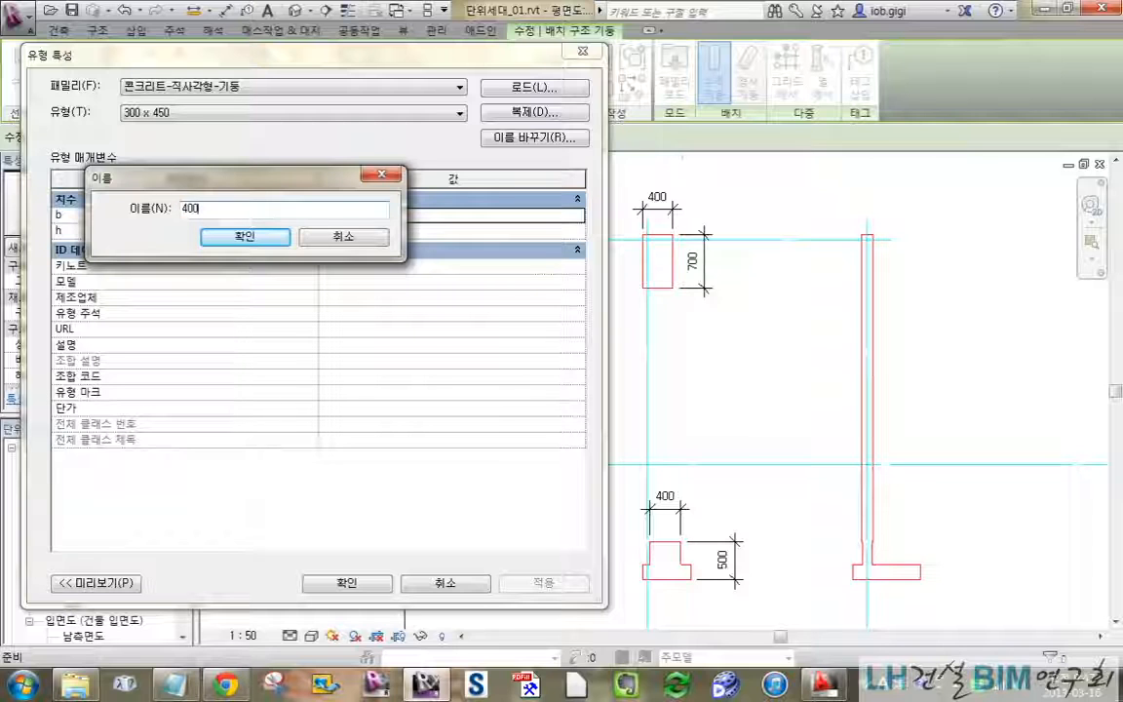
{"action": "type", "text": "x700"}
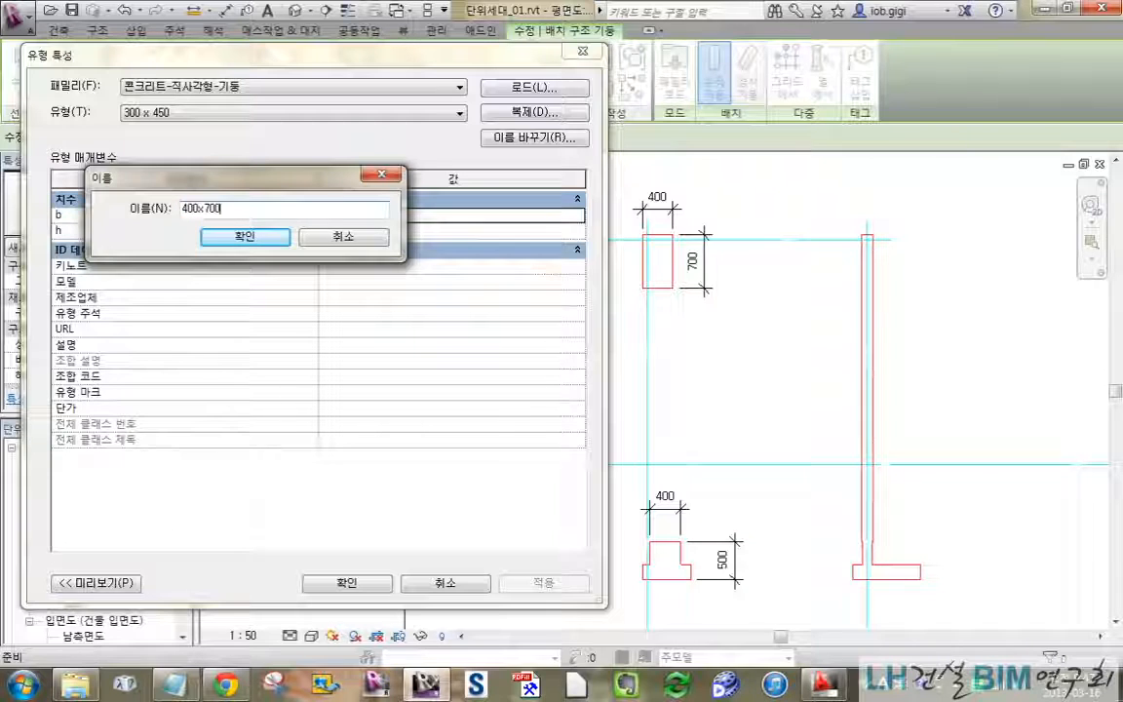
{"action": "left_click", "coordinate": [239, 237]}
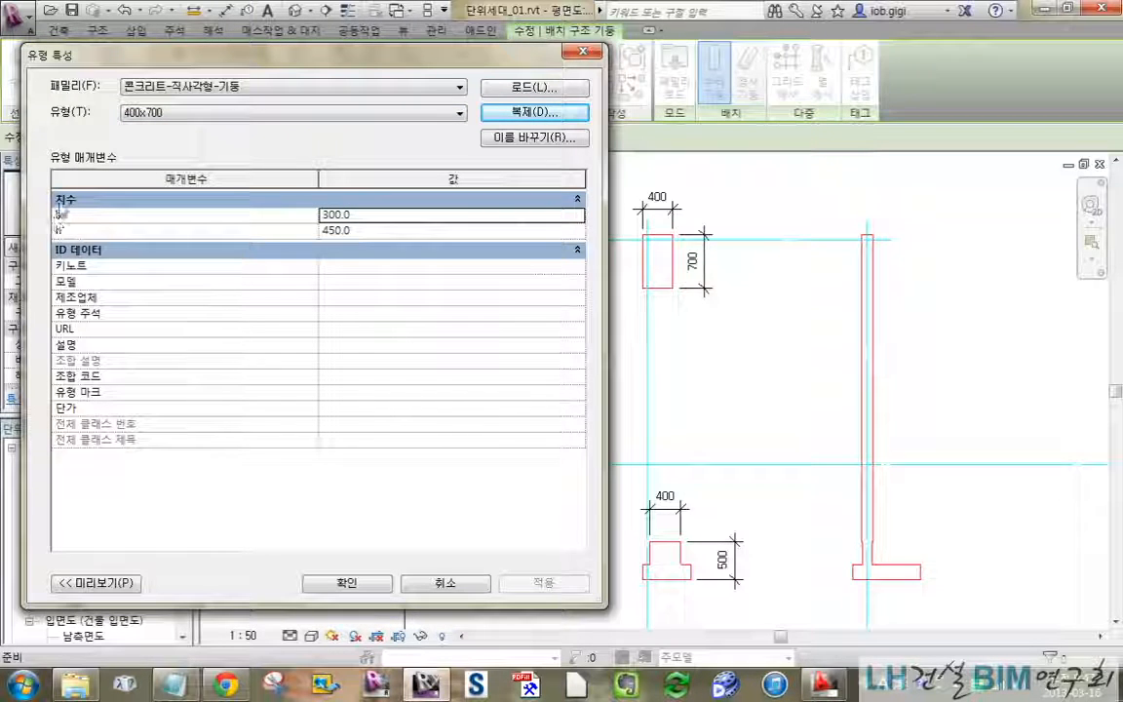
Set the 400x700 column type's b to 400 and h to 700 and accept the type properties
{"action": "left_click", "coordinate": [395, 213]}
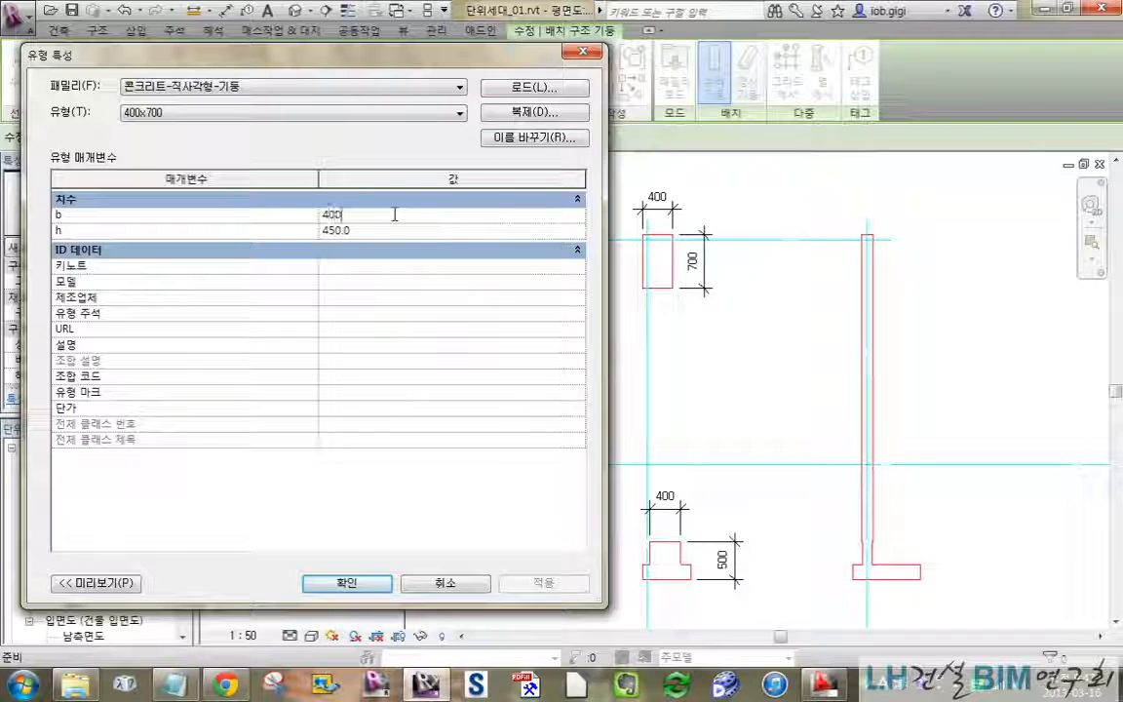
{"action": "left_click", "coordinate": [396, 234]}
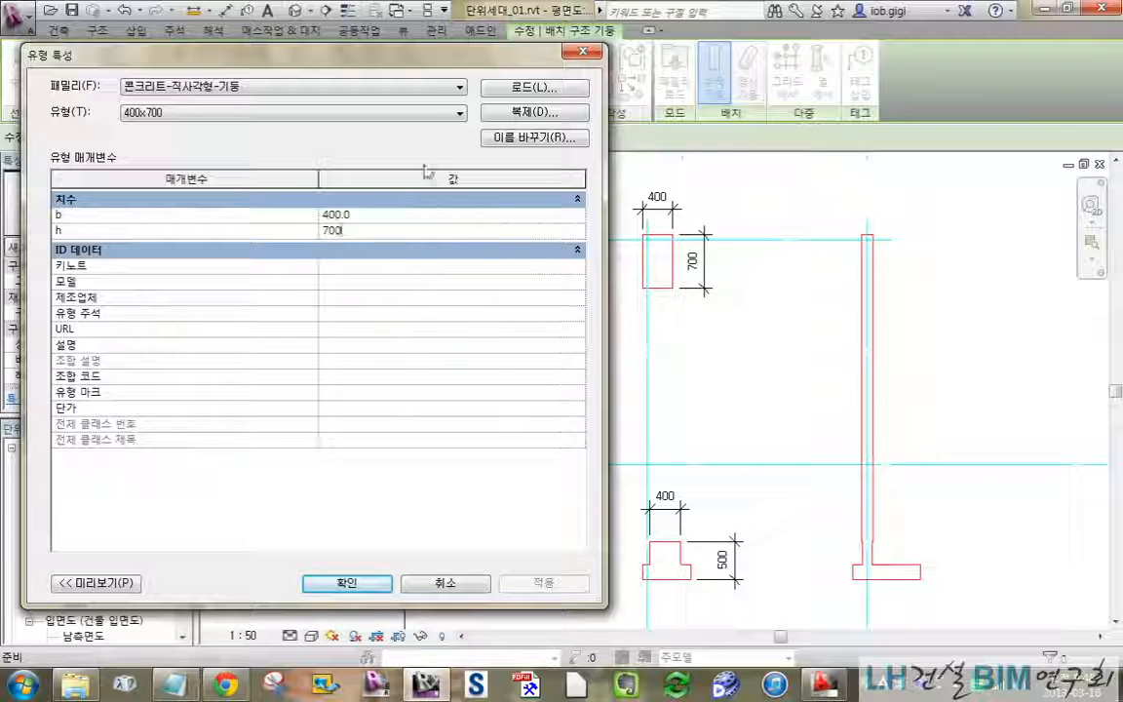
{"action": "left_click", "coordinate": [353, 585]}
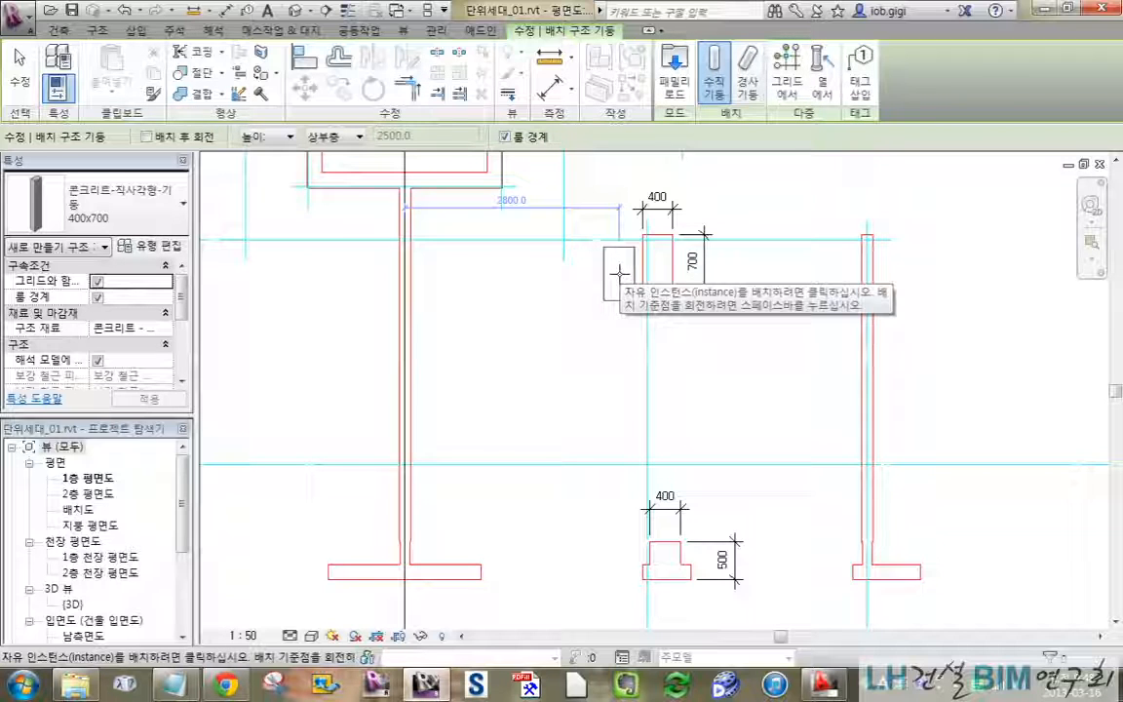
Place one 400x700 concrete column just to the left of the rectangular column outline and end column placement
{"action": "left_click", "coordinate": [621, 274]}
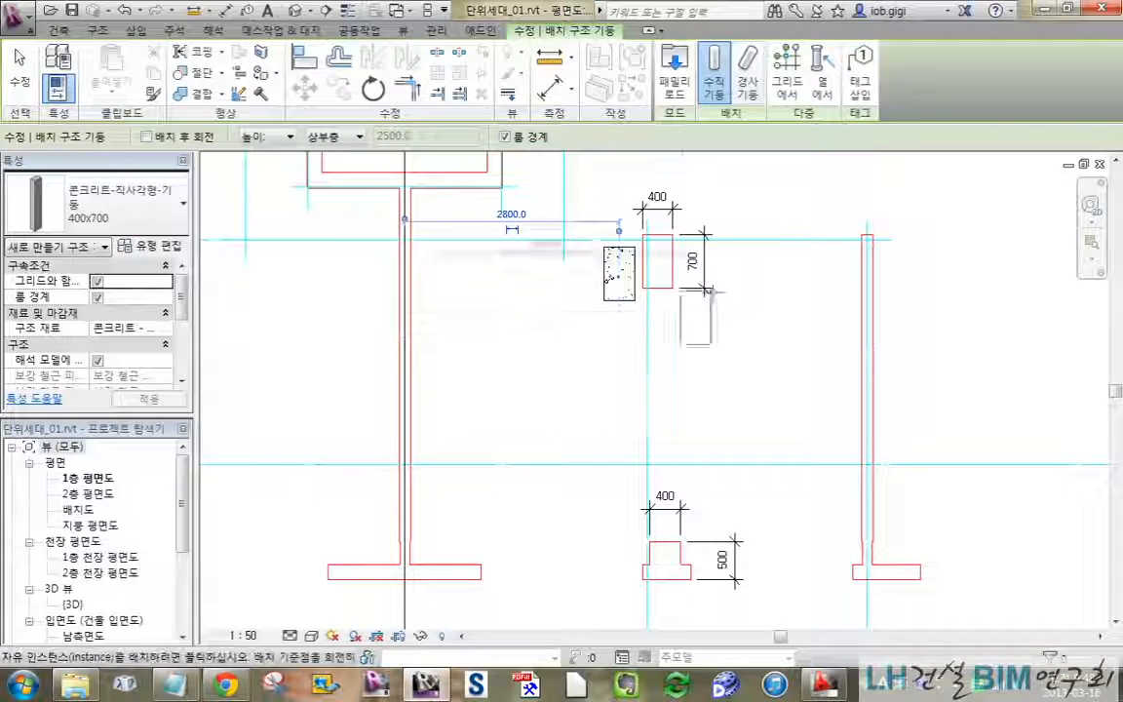
{"action": "key", "text": "Escape"}
{"action": "key", "text": "Escape"}
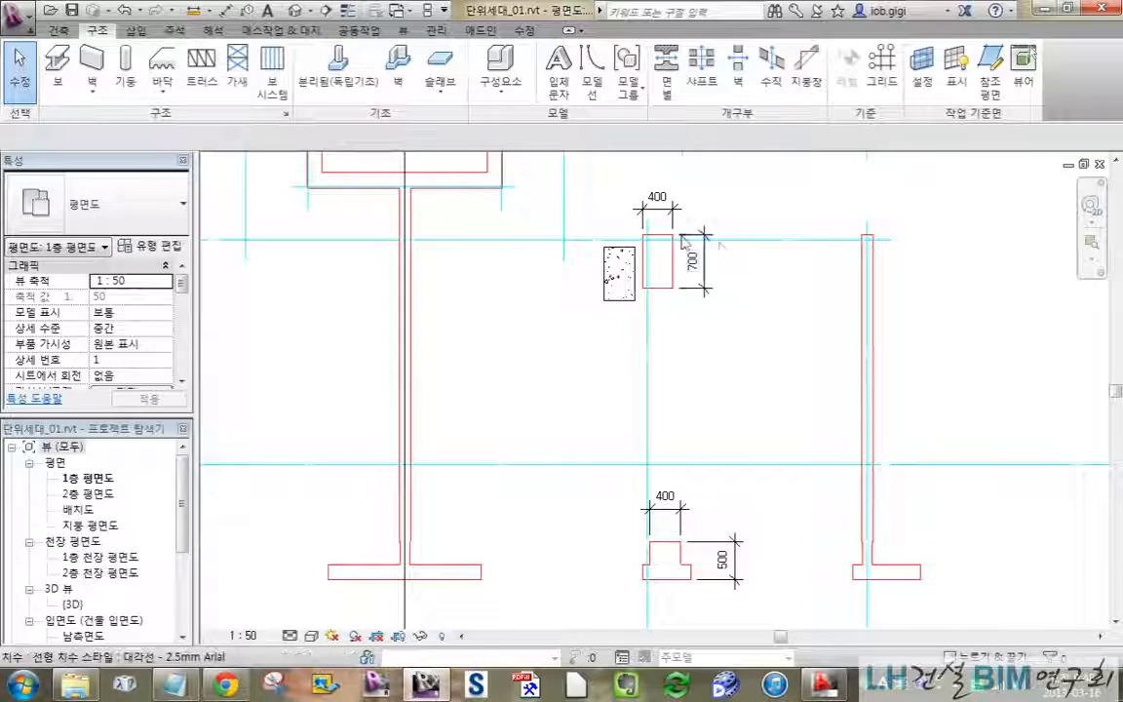
Align the top edge of the 400x700 column with the top edge of the adjacent rectangular DWG column outline
{"action": "scroll", "coordinate": [680, 242], "scroll_direction": "up", "scroll_amount": 3}
{"action": "scroll", "coordinate": [680, 241], "scroll_direction": "up", "scroll_amount": 3}
{"action": "middle_click_drag", "start_coordinate": [765, 242], "coordinate": [797, 309]}
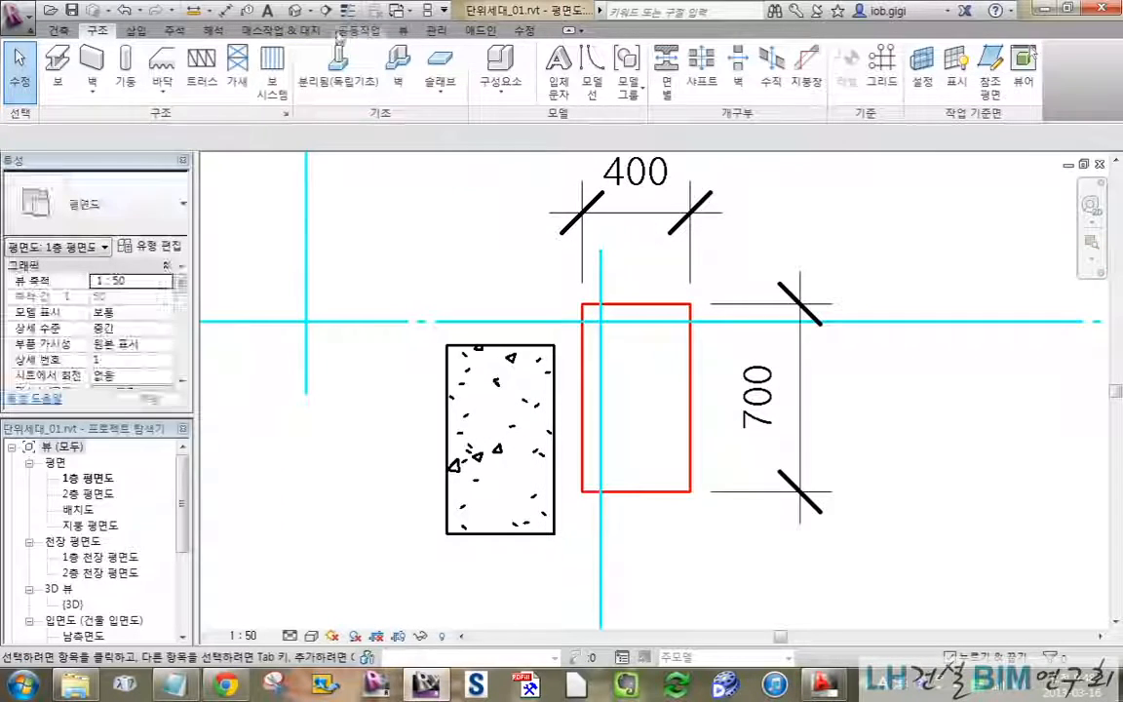
{"action": "left_click", "coordinate": [532, 32]}
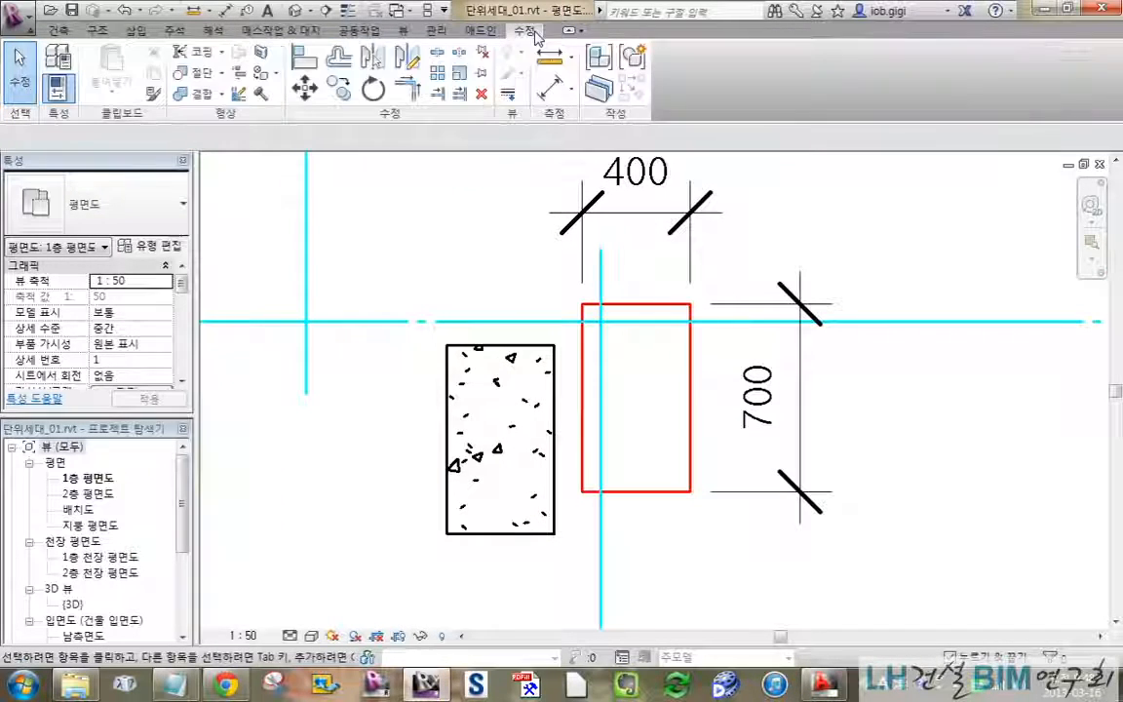
{"action": "left_click", "coordinate": [304, 59]}
{"action": "left_click", "coordinate": [657, 305]}
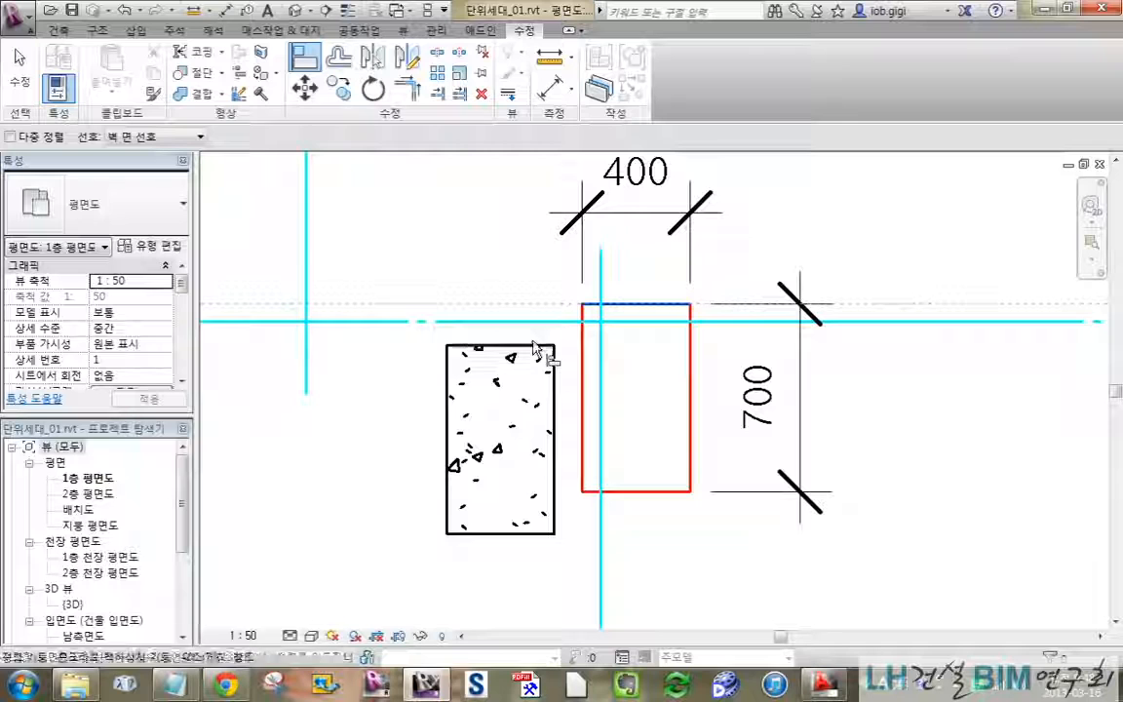
{"action": "left_click", "coordinate": [535, 346]}
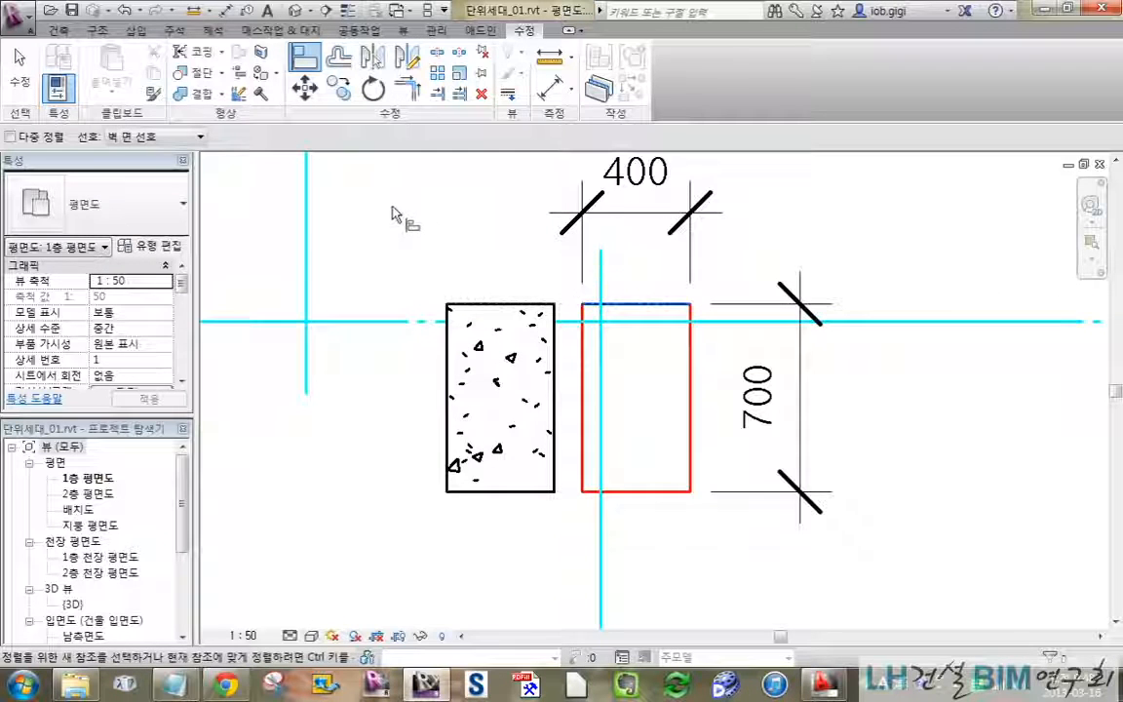
{"action": "key", "text": "Escape"}
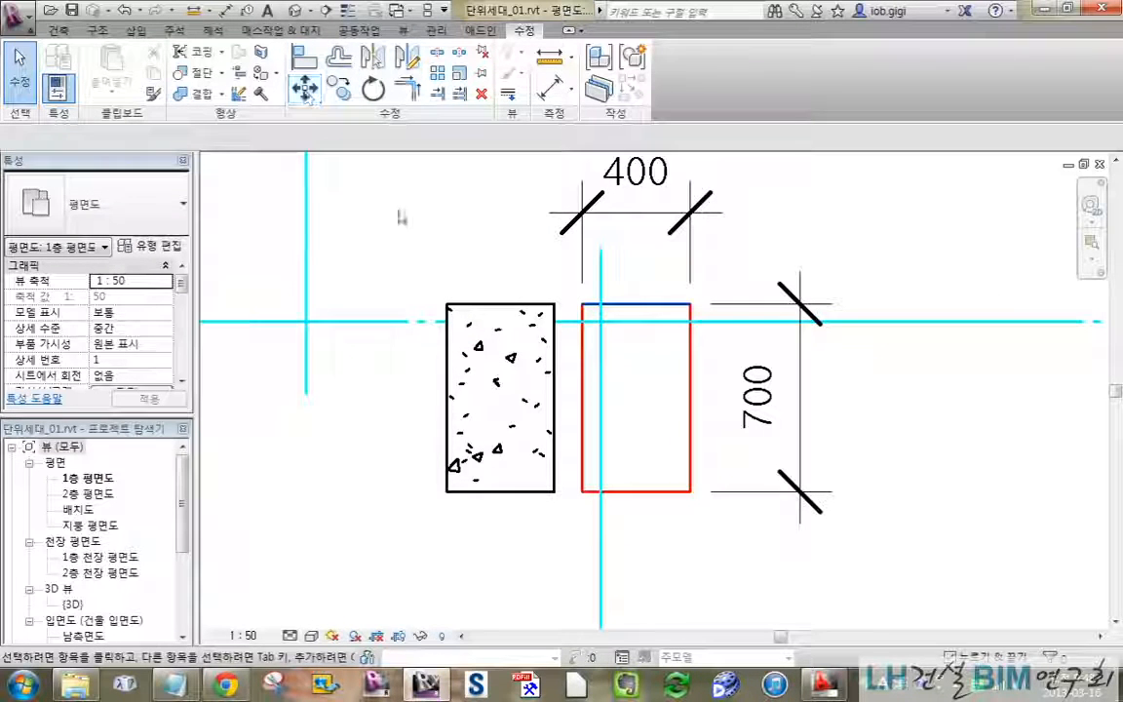
Move the 400x700 column from its lower-left corner to the outline's lower-left corner so it fills the outline
{"action": "left_click", "coordinate": [451, 310]}
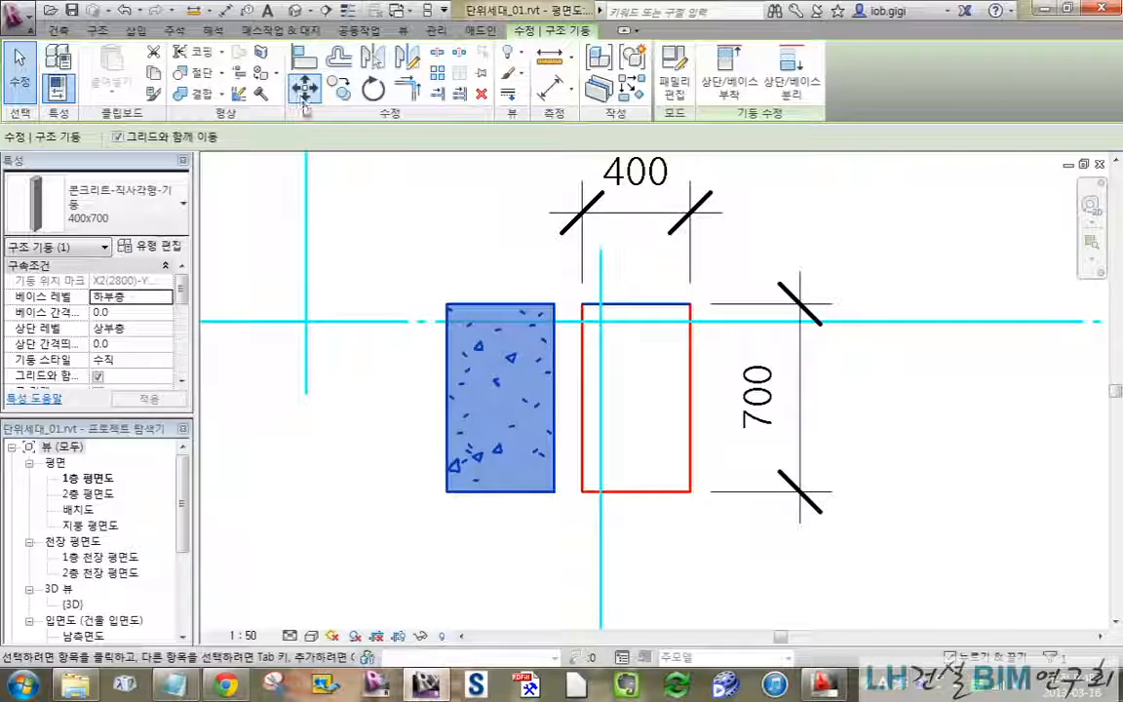
{"action": "left_click", "coordinate": [303, 96]}
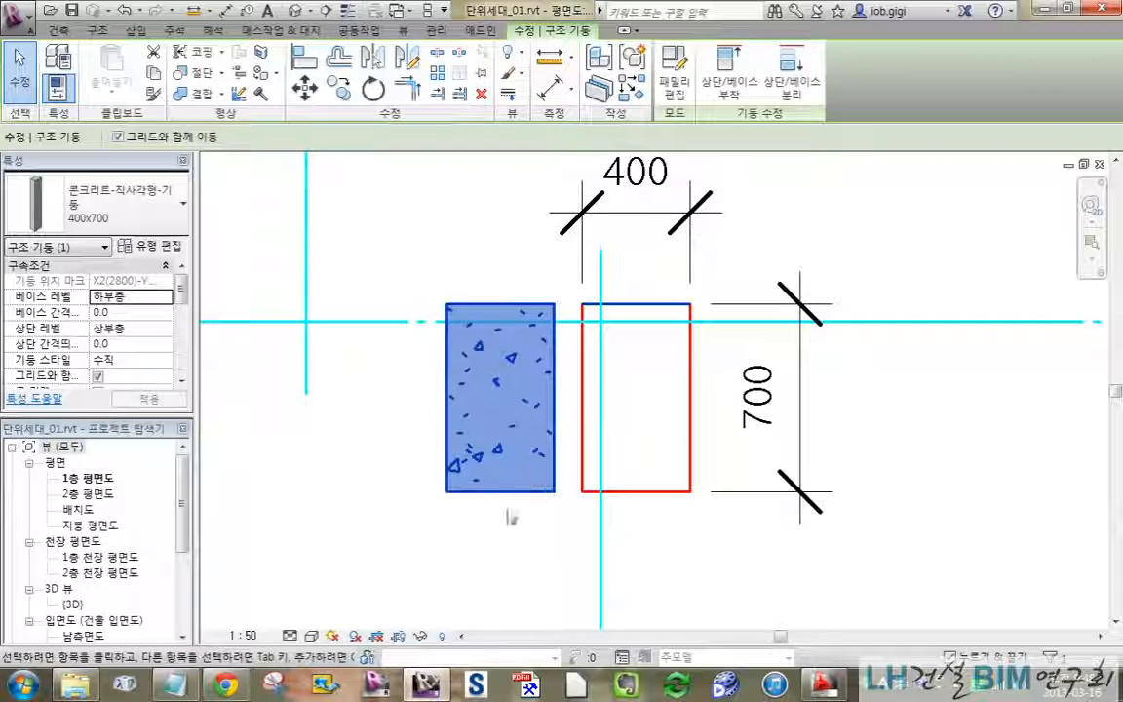
{"action": "left_click", "coordinate": [304, 88]}
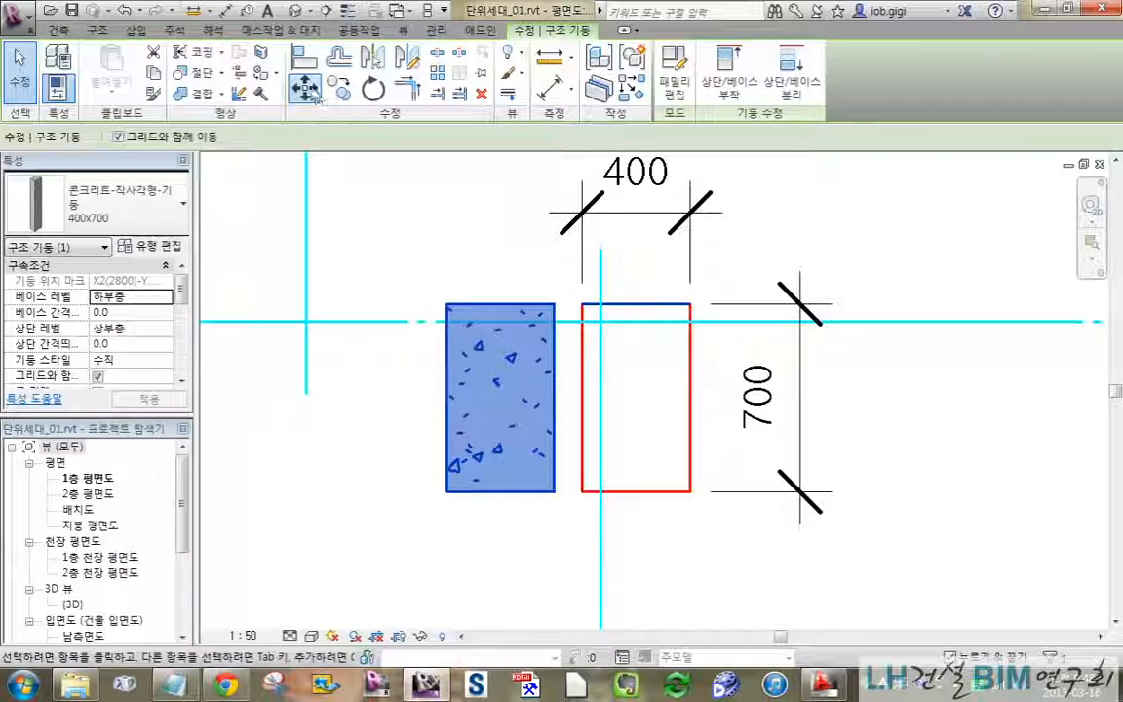
{"action": "left_click", "coordinate": [445, 493]}
{"action": "left_click", "coordinate": [582, 492]}
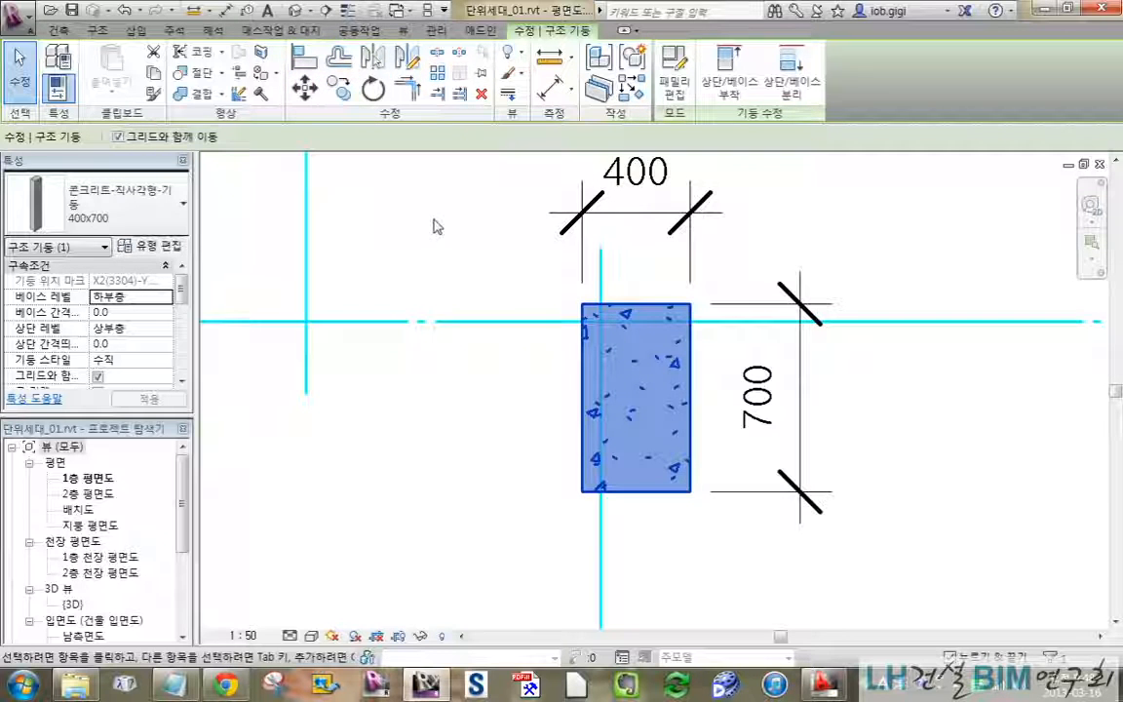
Copy the 400x700 column from its upper-left corner to the upper-left corner of the 400 by 500 outline below
{"action": "scroll", "coordinate": [895, 346], "scroll_direction": "down", "scroll_amount": 4}
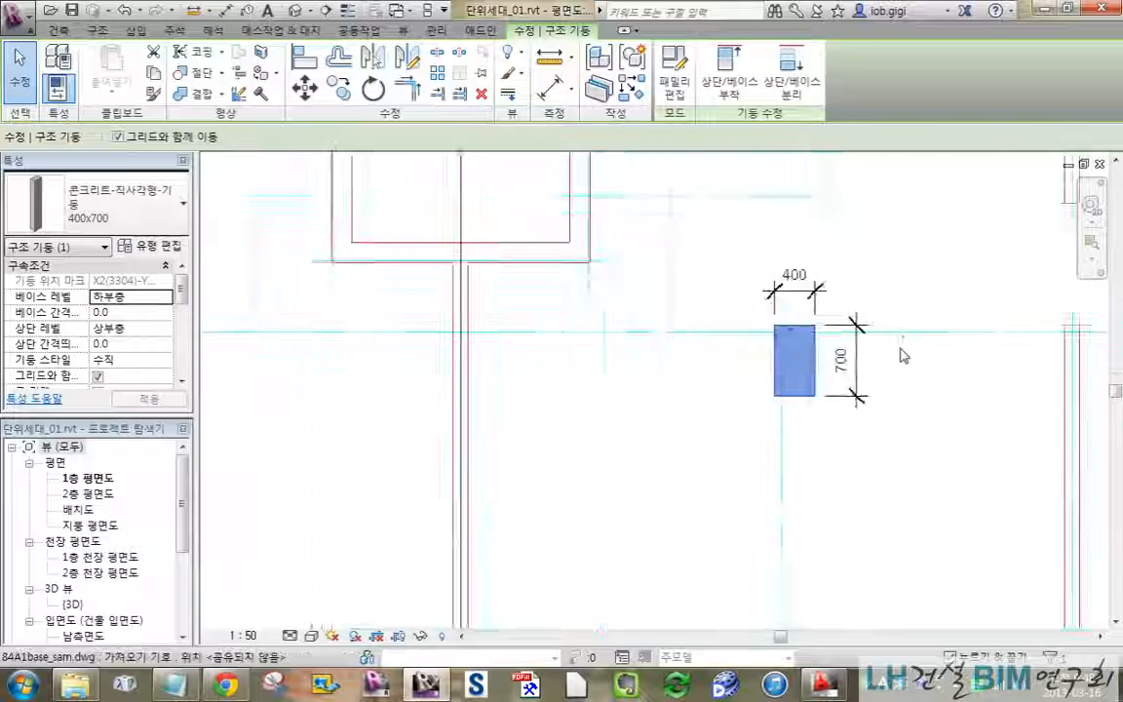
{"action": "middle_click_drag", "start_coordinate": [903, 354], "coordinate": [759, 497]}
{"action": "scroll", "coordinate": [672, 433], "scroll_direction": "up", "scroll_amount": 3}
{"action": "scroll", "coordinate": [839, 348], "scroll_direction": "down", "scroll_amount": 2}
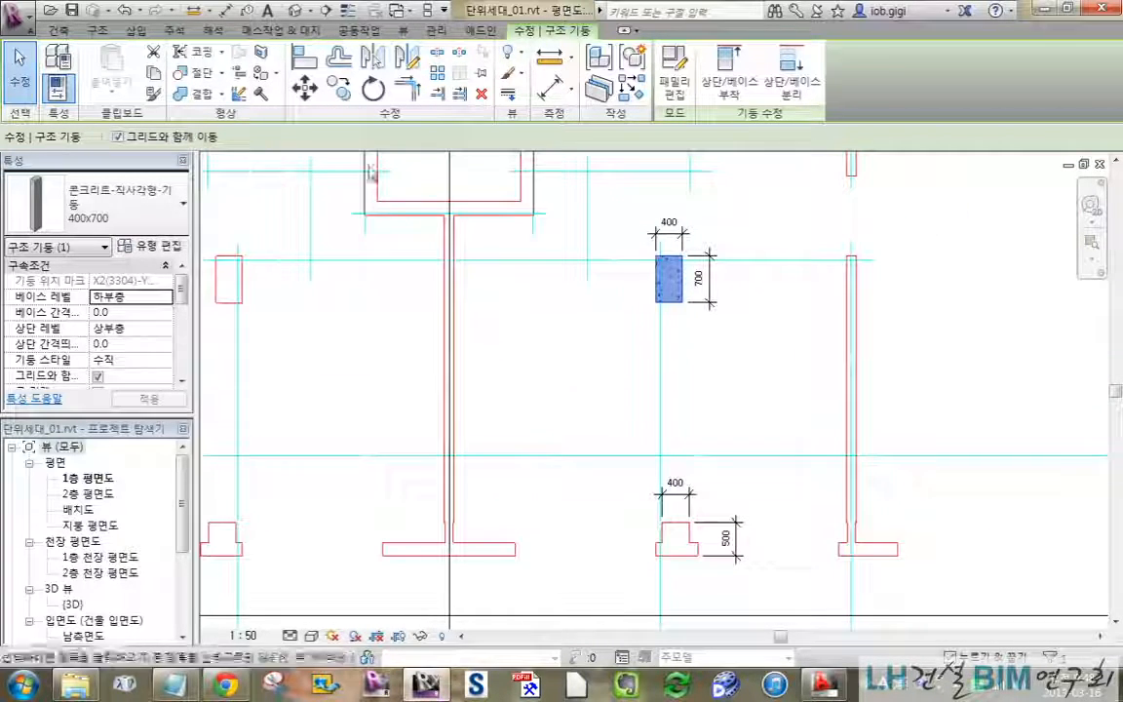
{"action": "left_click", "coordinate": [340, 90]}
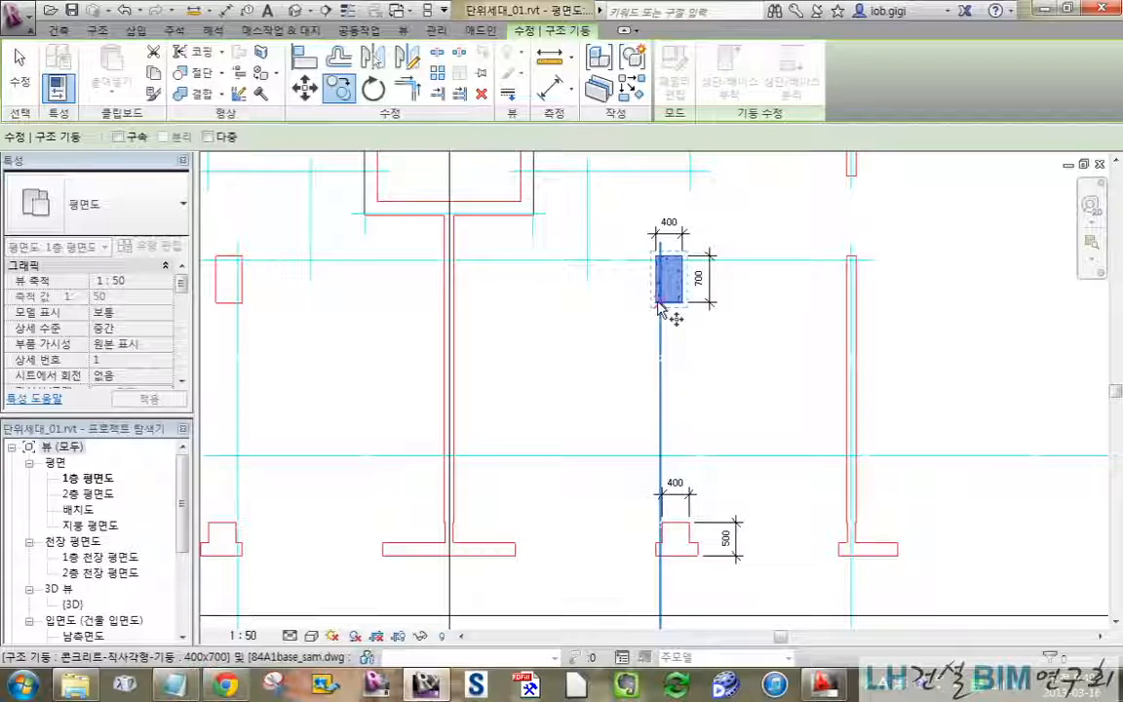
{"action": "left_click", "coordinate": [657, 263]}
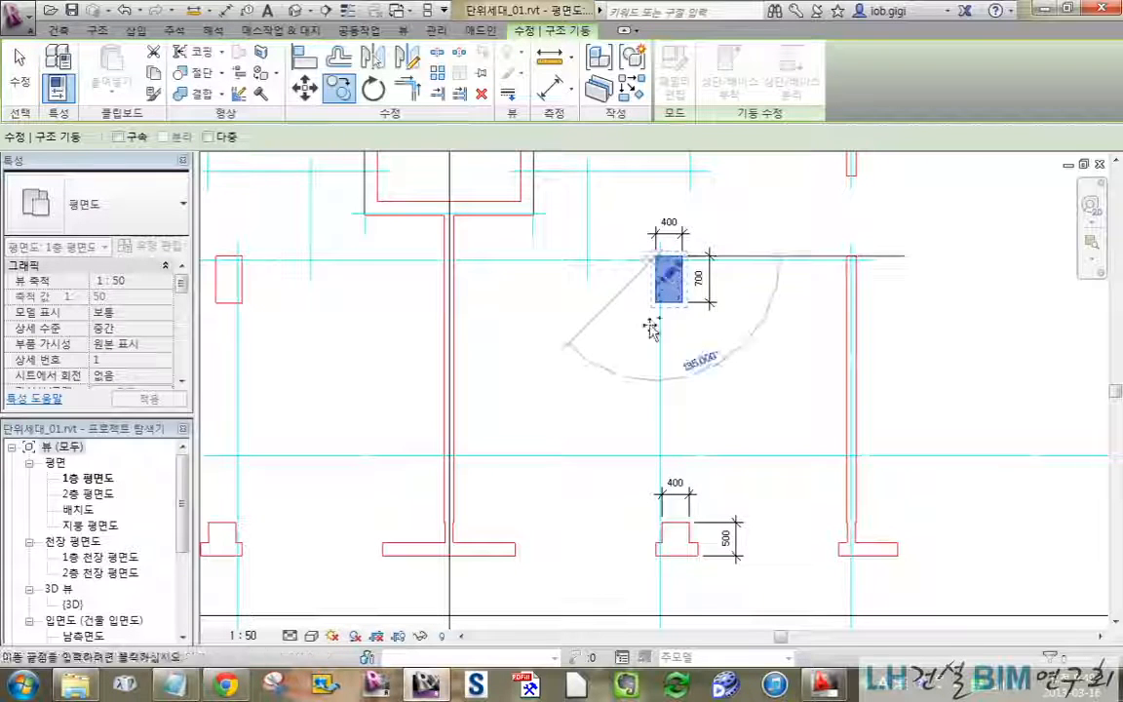
{"action": "scroll", "coordinate": [666, 522], "scroll_direction": "up", "scroll_amount": 5}
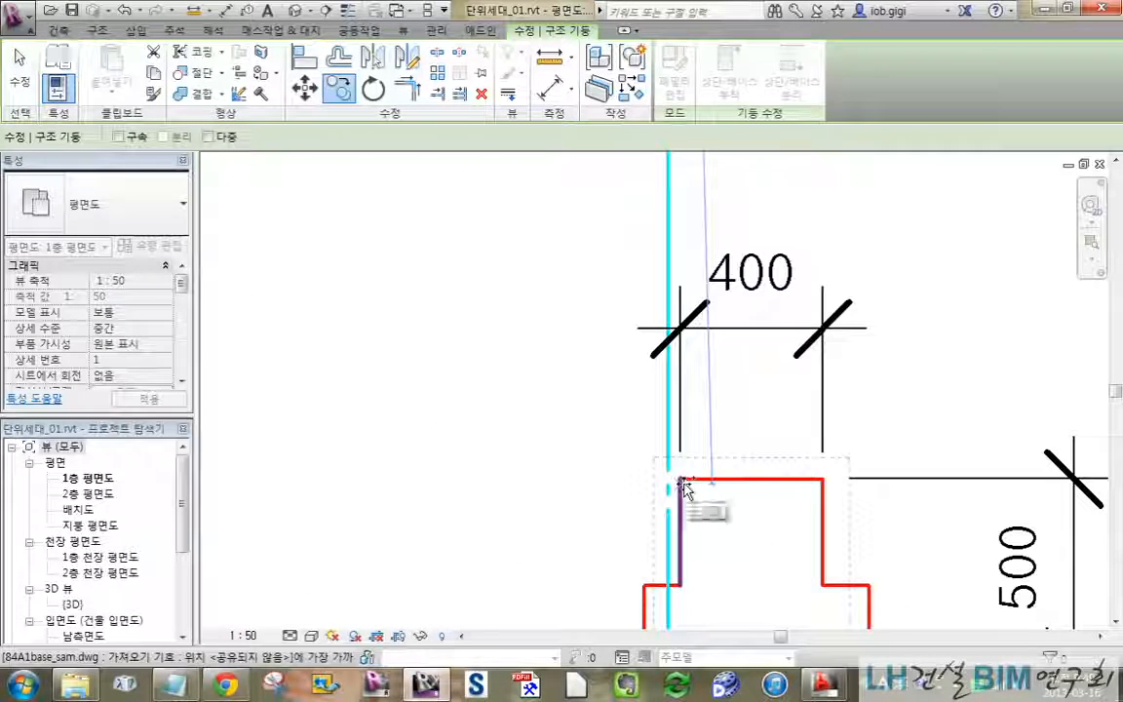
{"action": "left_click", "coordinate": [679, 477]}
{"action": "scroll", "coordinate": [410, 380], "scroll_direction": "down", "scroll_amount": 3}
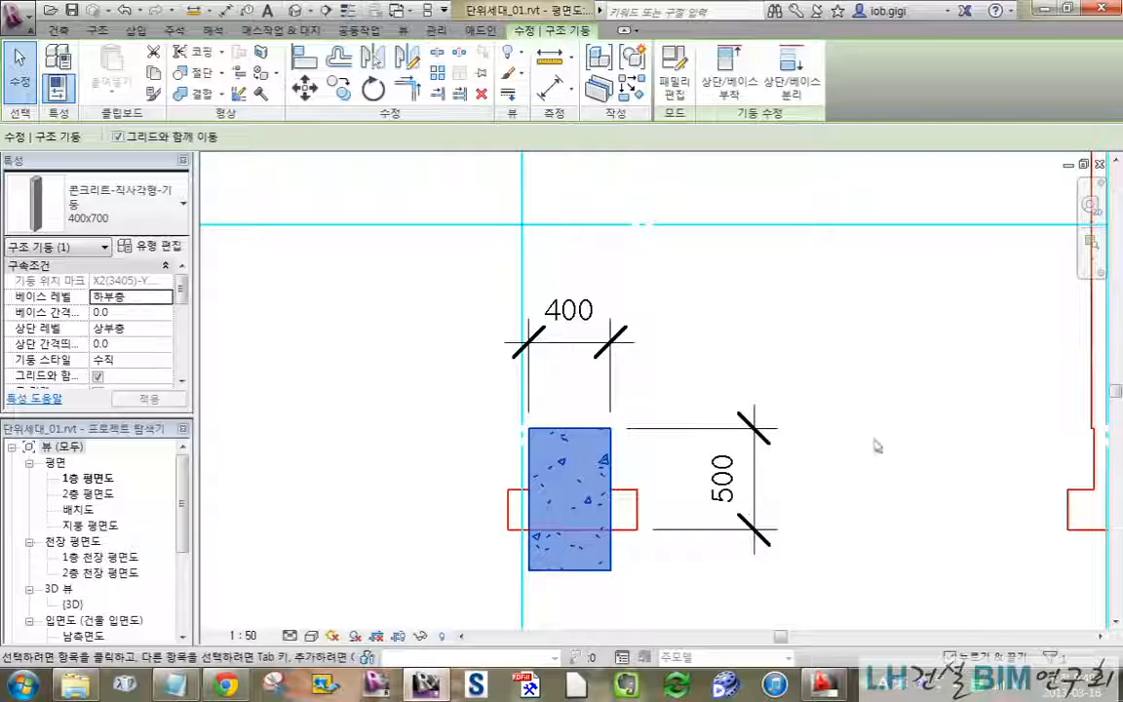
{"action": "left_click", "coordinate": [364, 333]}
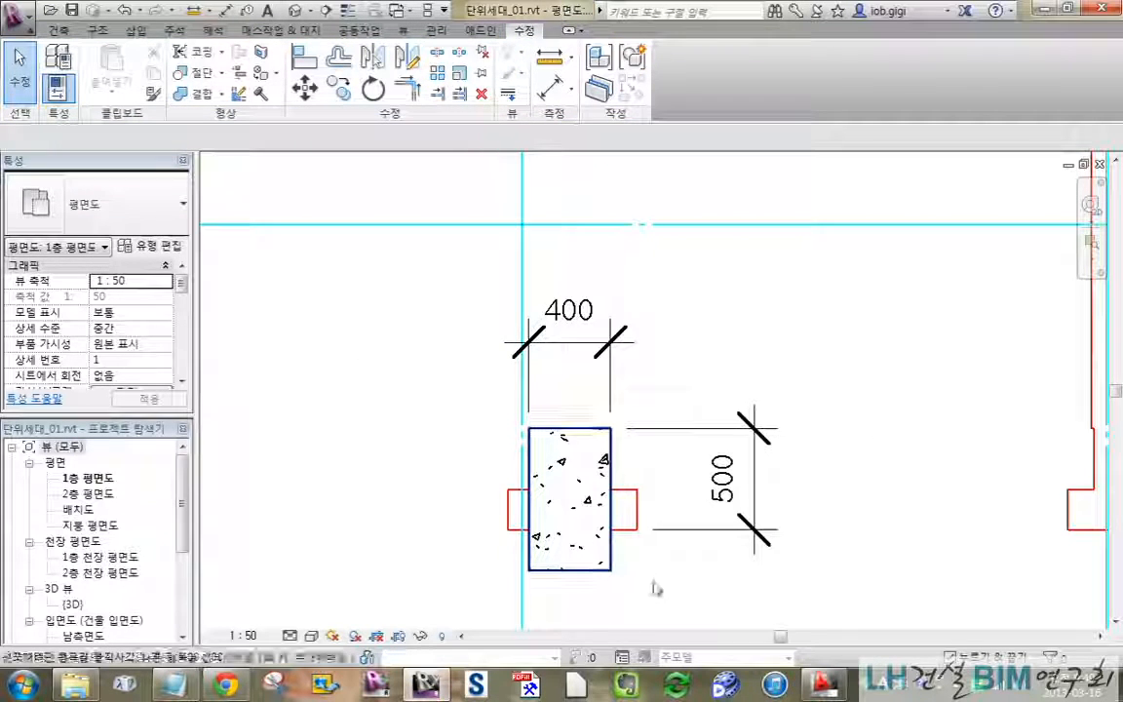
Duplicate the copied column's type under the name 400x500 and set its h to 500
{"action": "left_click", "coordinate": [600, 576]}
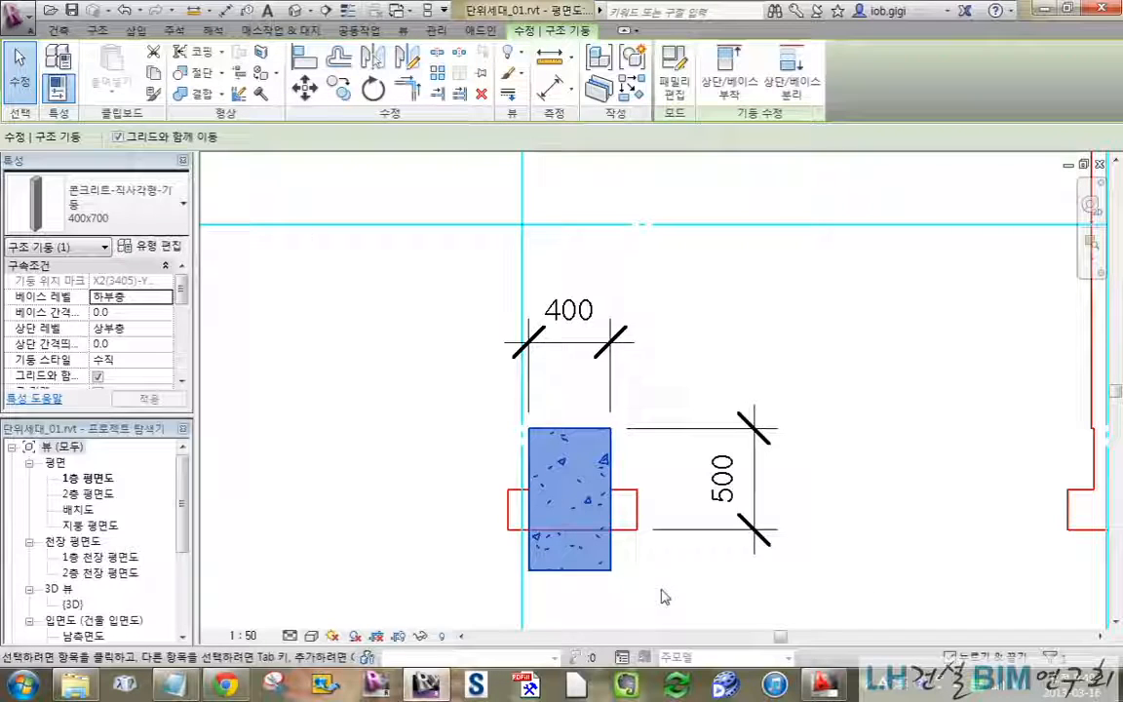
{"action": "left_click", "coordinate": [156, 250]}
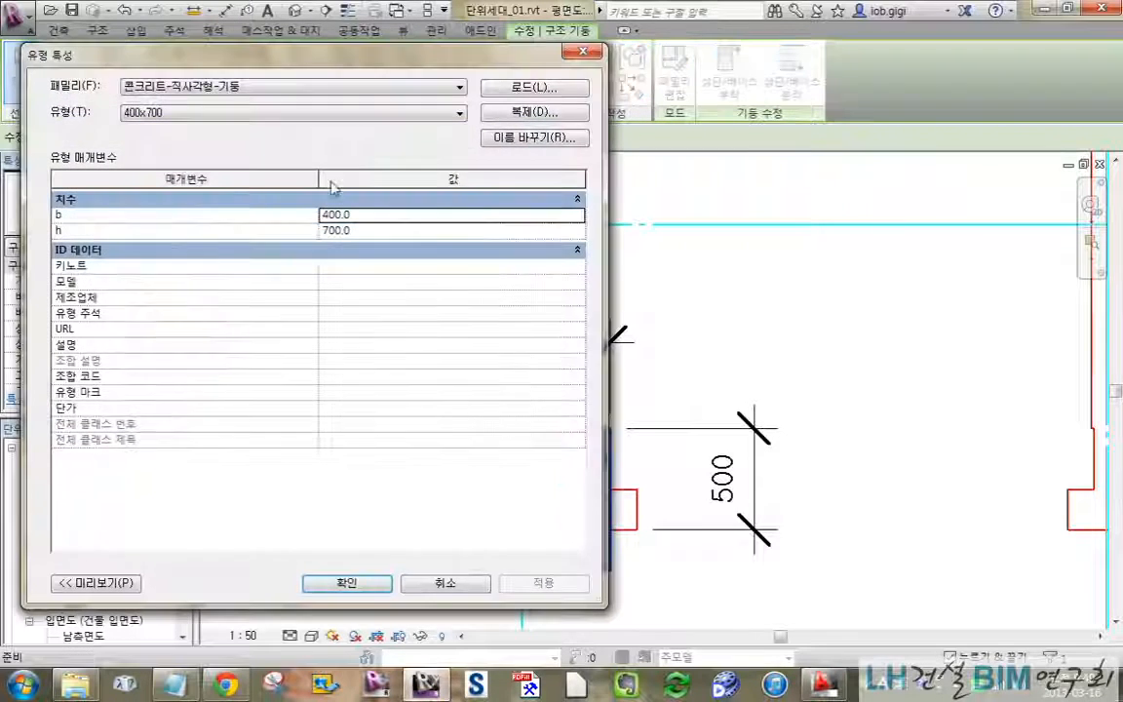
{"action": "left_click", "coordinate": [575, 112]}
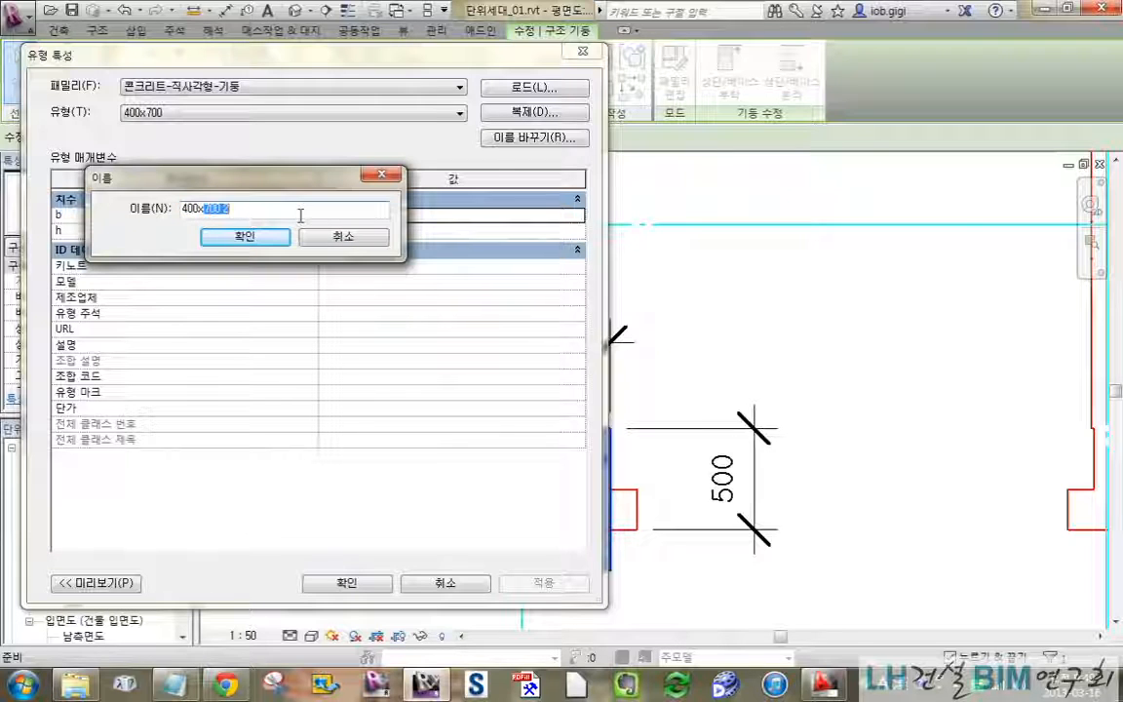
{"action": "type", "text": "400x500"}
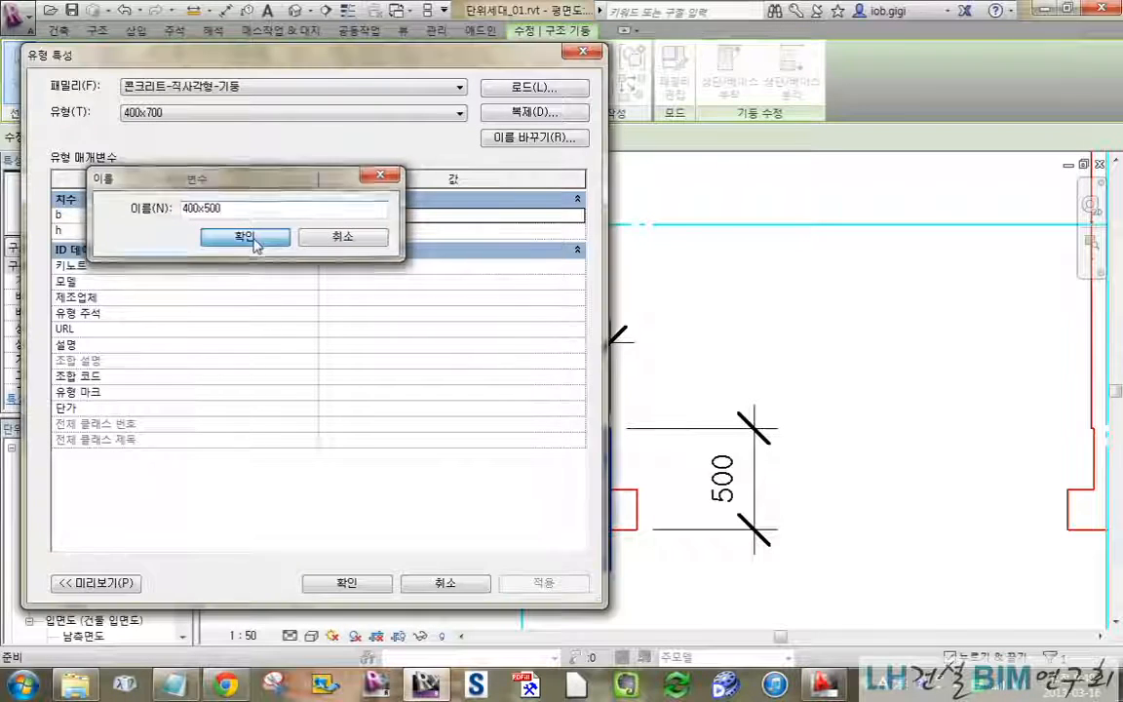
{"action": "left_click", "coordinate": [248, 237]}
{"action": "key", "text": "Tab"}
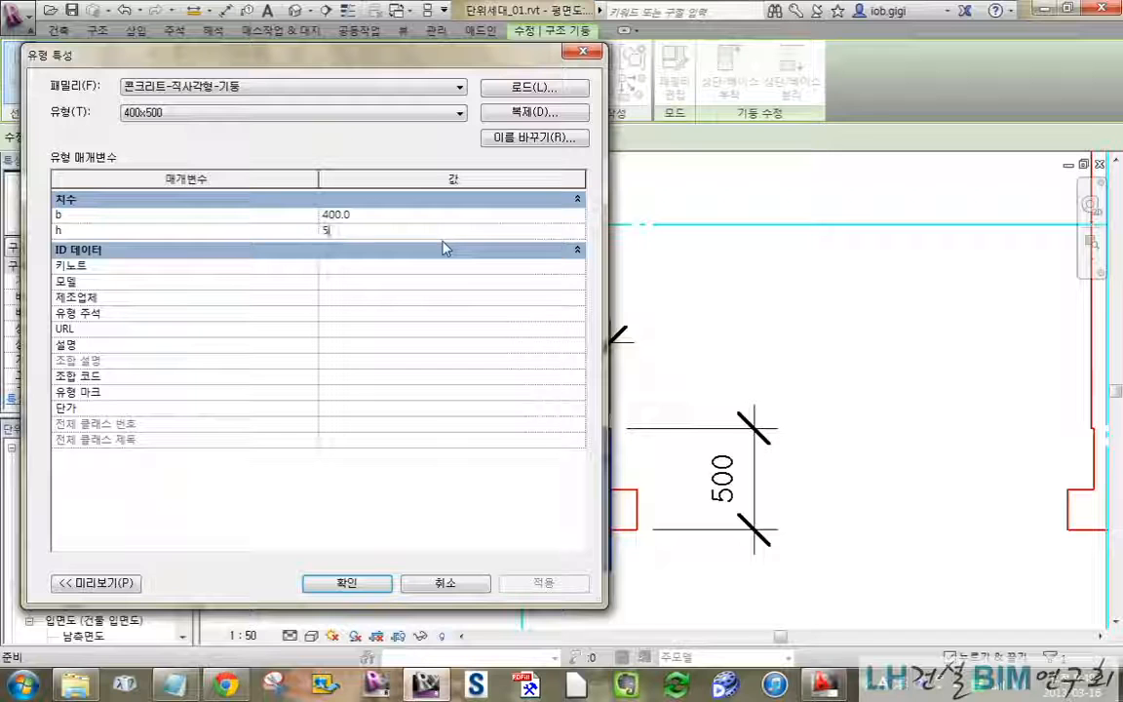
{"action": "left_click", "coordinate": [346, 583]}
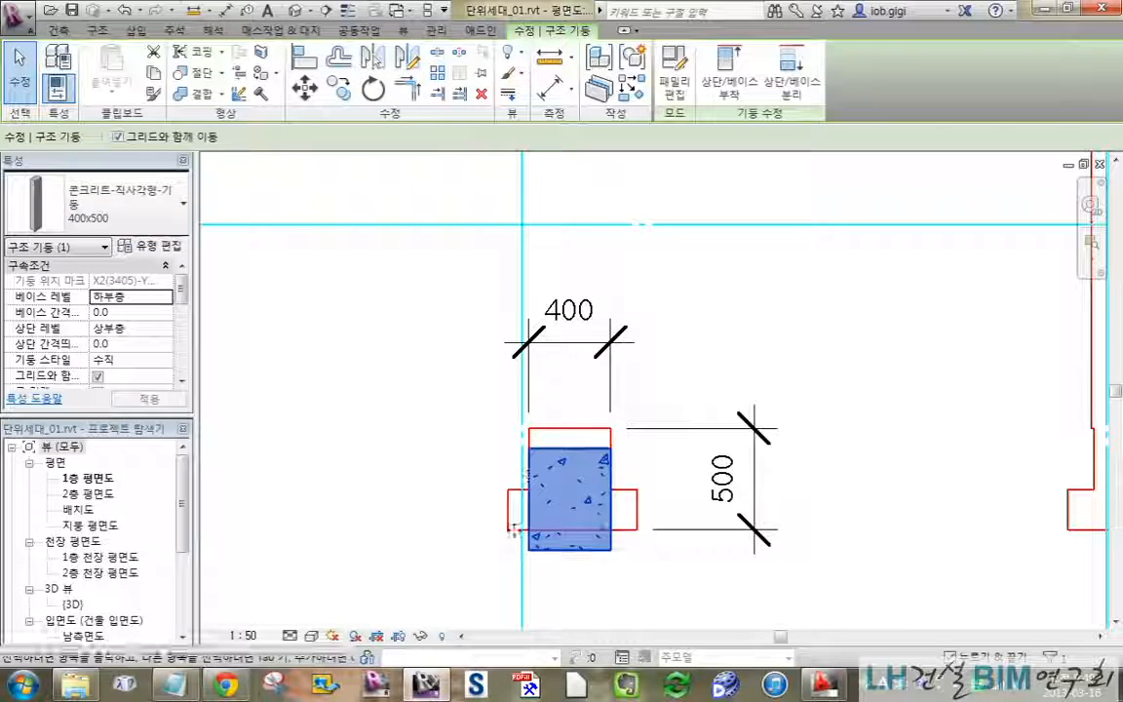
Align the top edge of the 400x500 column with the top edge of the lower column outline and end alignment
{"action": "left_click", "coordinate": [304, 59]}
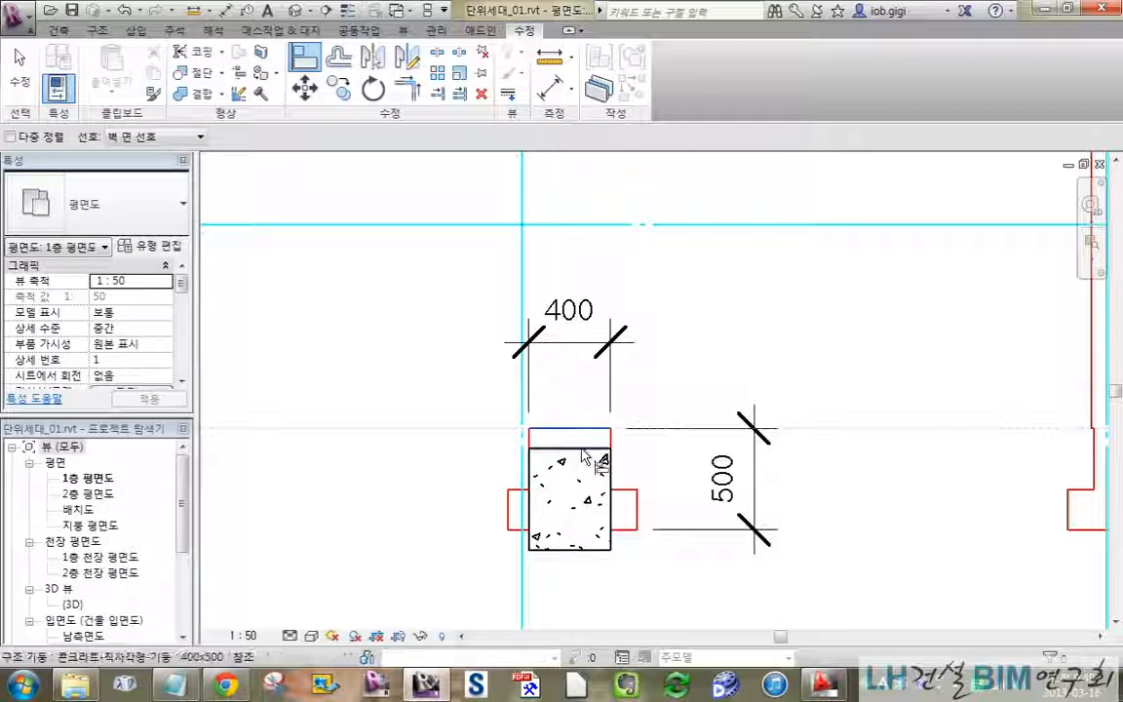
{"action": "left_click", "coordinate": [583, 448]}
{"action": "key", "text": "Escape"}
{"action": "key", "text": "Escape"}
Examine the base level, top level and offset constraints of the 400x700 column in an enlarged properties list
{"action": "scroll", "coordinate": [835, 337], "scroll_direction": "down", "scroll_amount": 5}
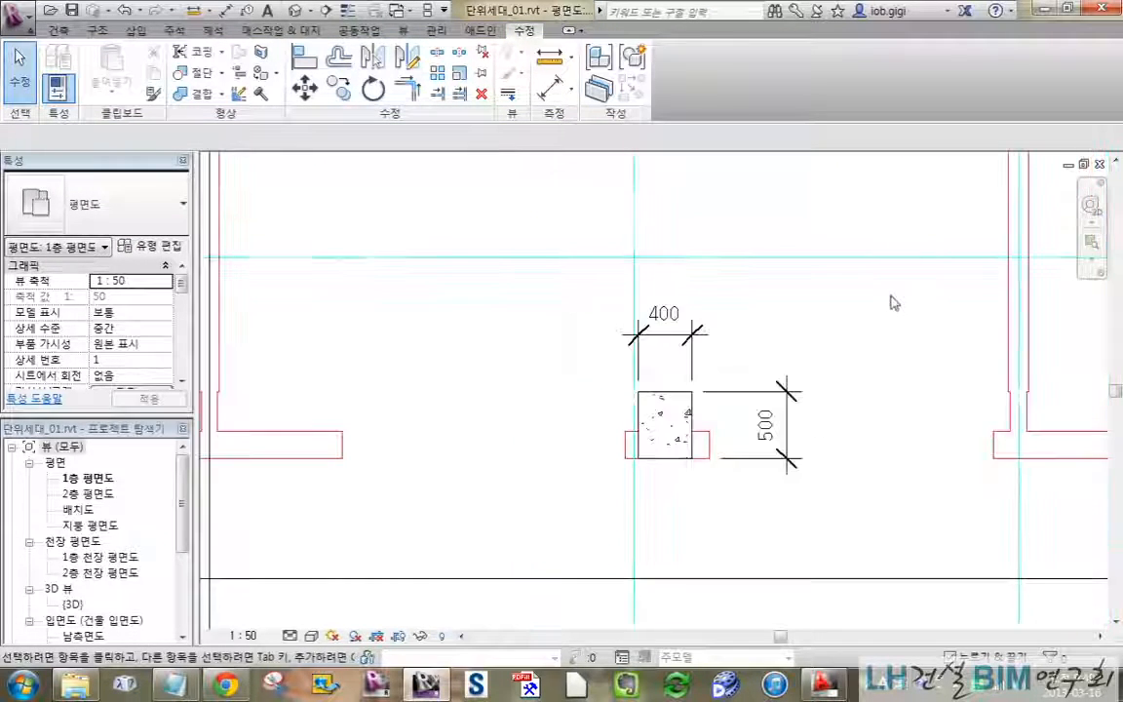
{"action": "middle_click_drag", "start_coordinate": [821, 285], "coordinate": [814, 394]}
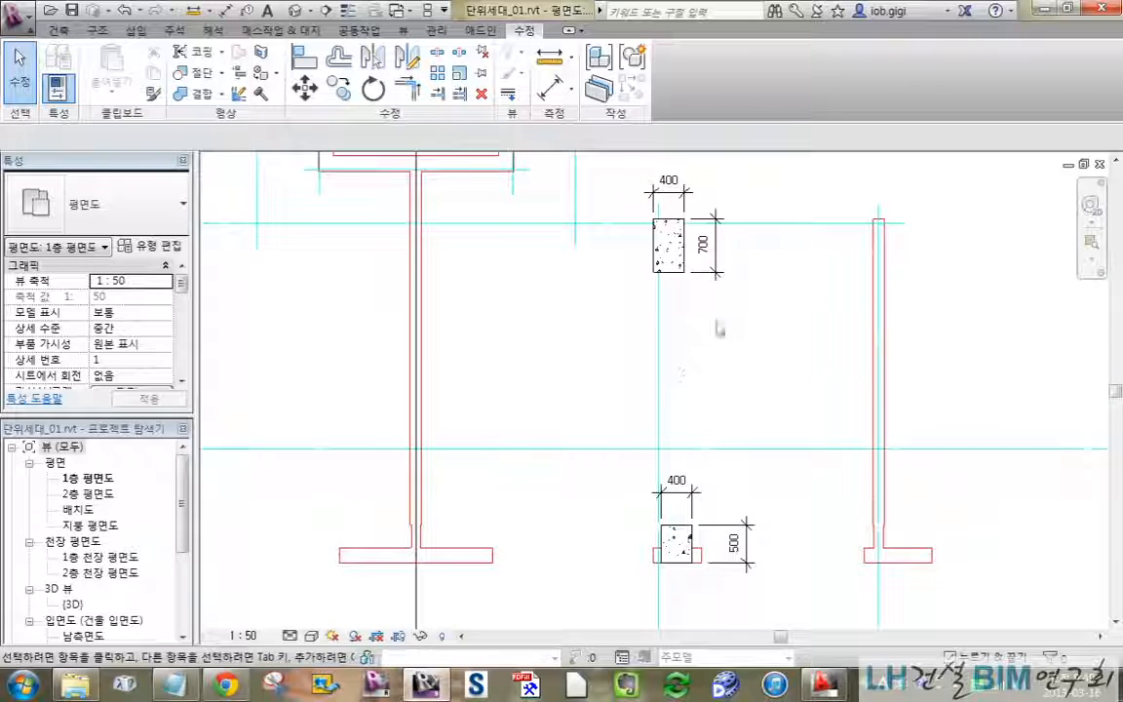
{"action": "left_click", "coordinate": [671, 251]}
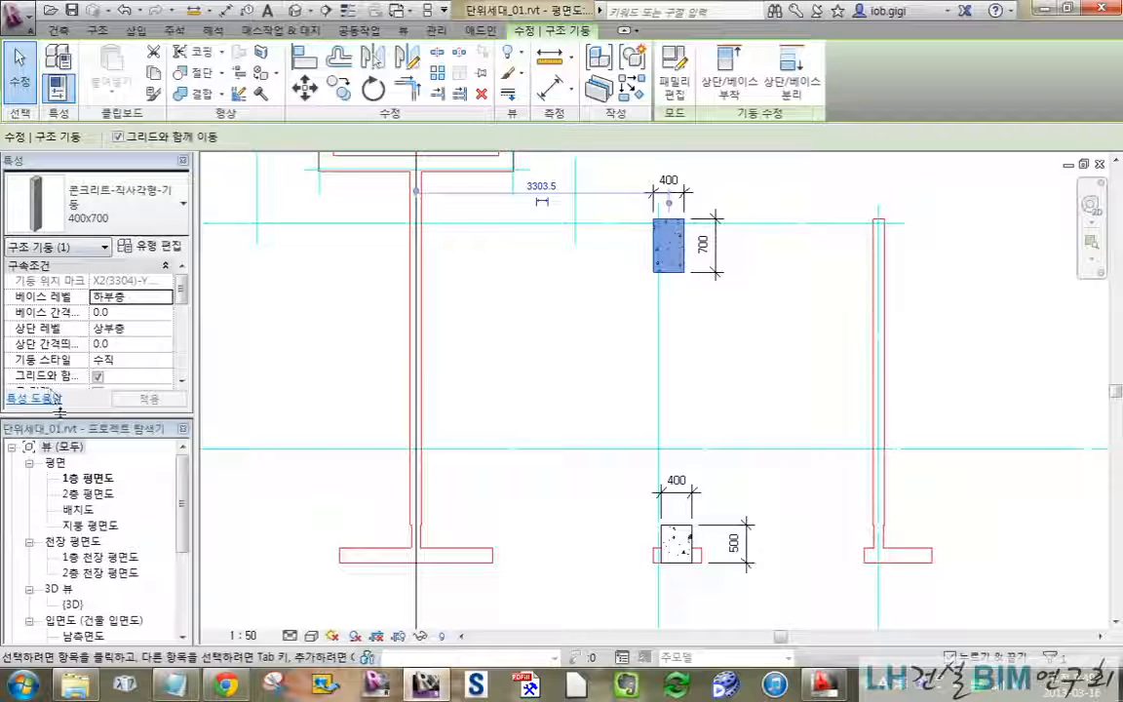
{"action": "left_click_drag", "start_coordinate": [61, 409], "coordinate": [60, 515]}
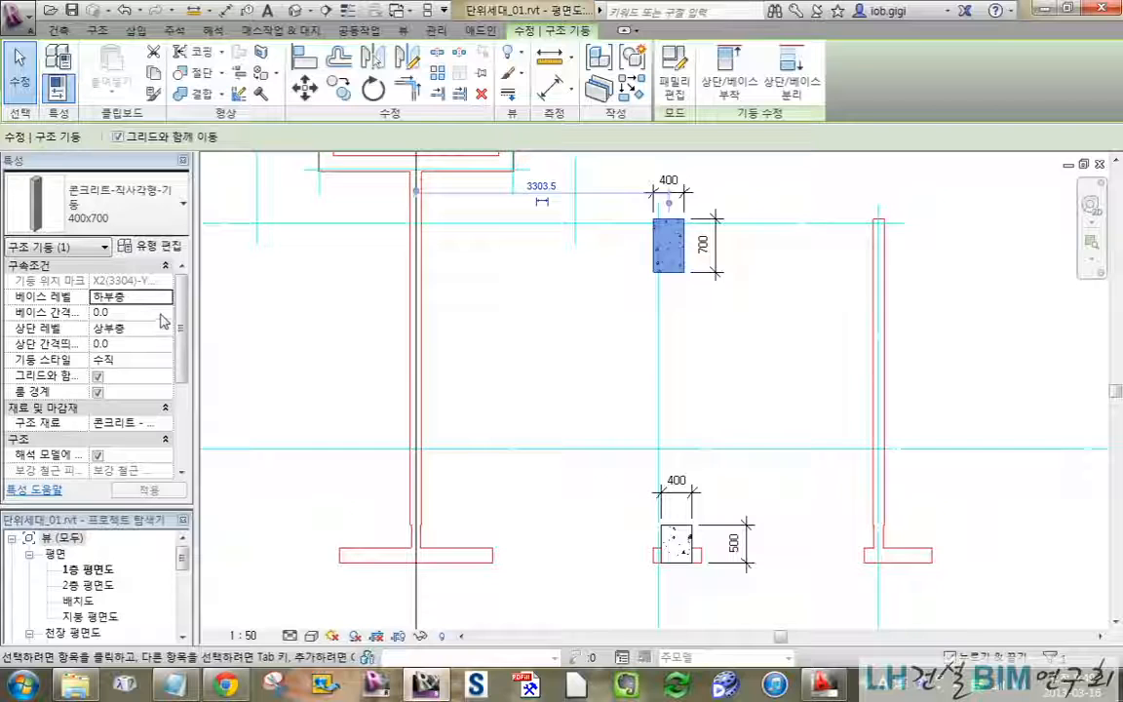
{"action": "left_click", "coordinate": [140, 296]}
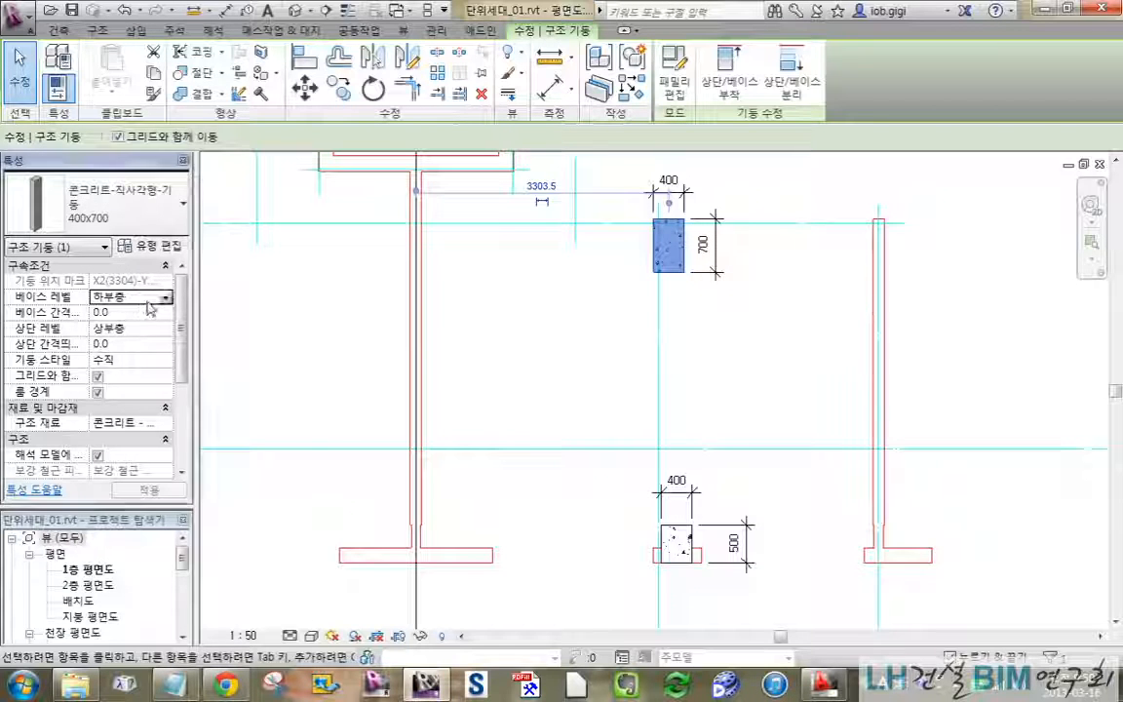
{"action": "left_click", "coordinate": [117, 329]}
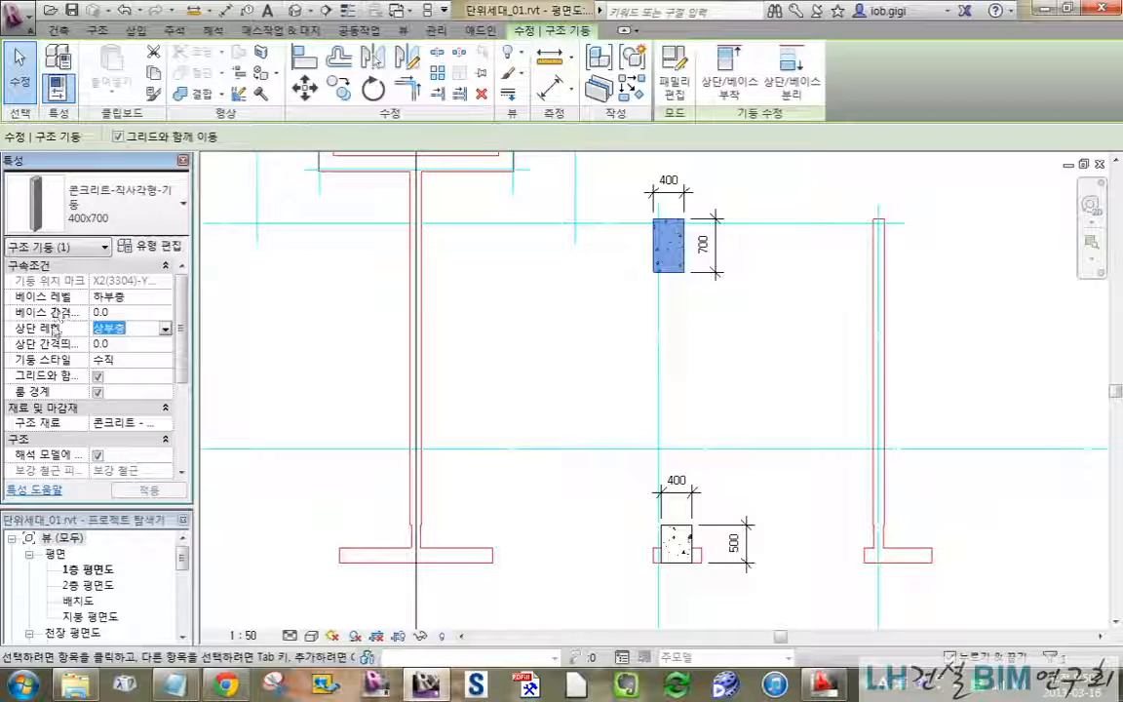
{"action": "key", "text": "shift+Tab"}
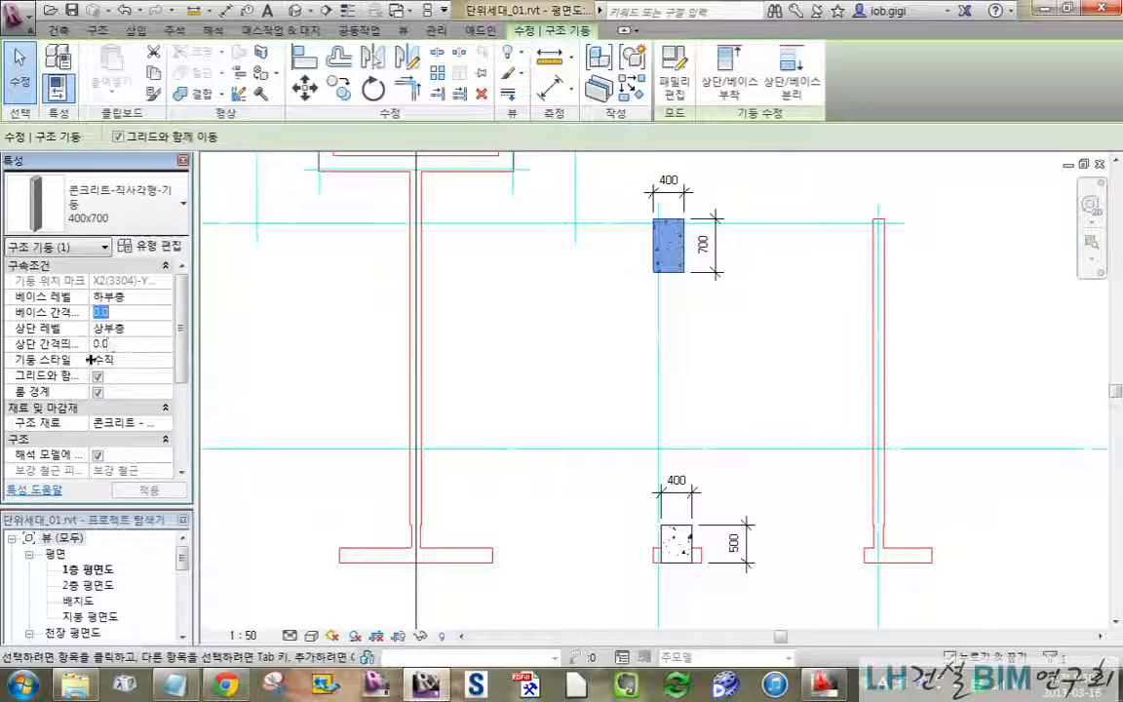
{"action": "left_click", "coordinate": [295, 359]}
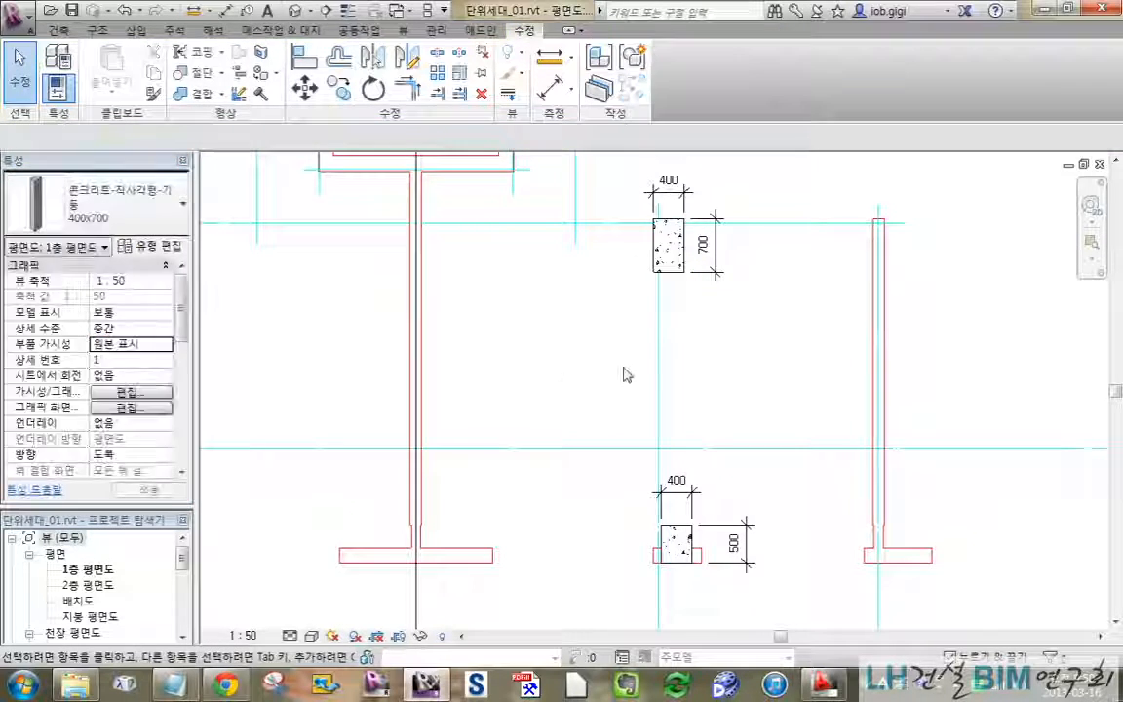
Open the 남측면도 elevation and examine the columns' vertical extent between the 하부층 and 상부층 levels
{"action": "left_click_drag", "start_coordinate": [183, 560], "coordinate": [188, 585]}
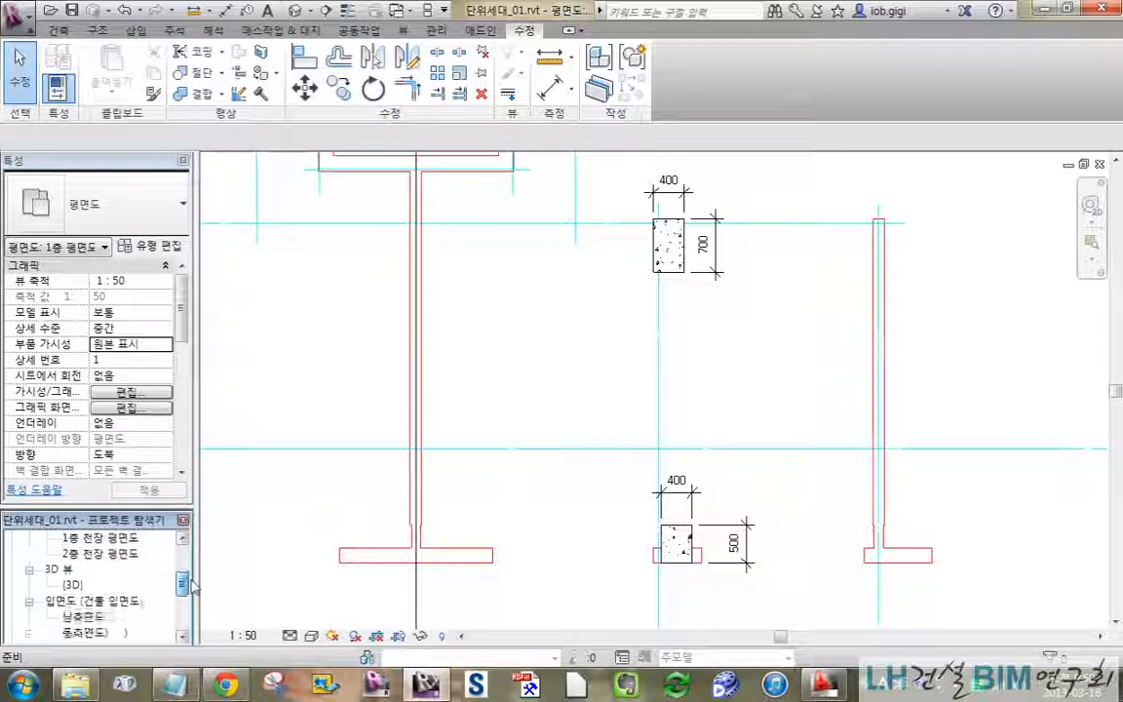
{"action": "double_click", "coordinate": [82, 616]}
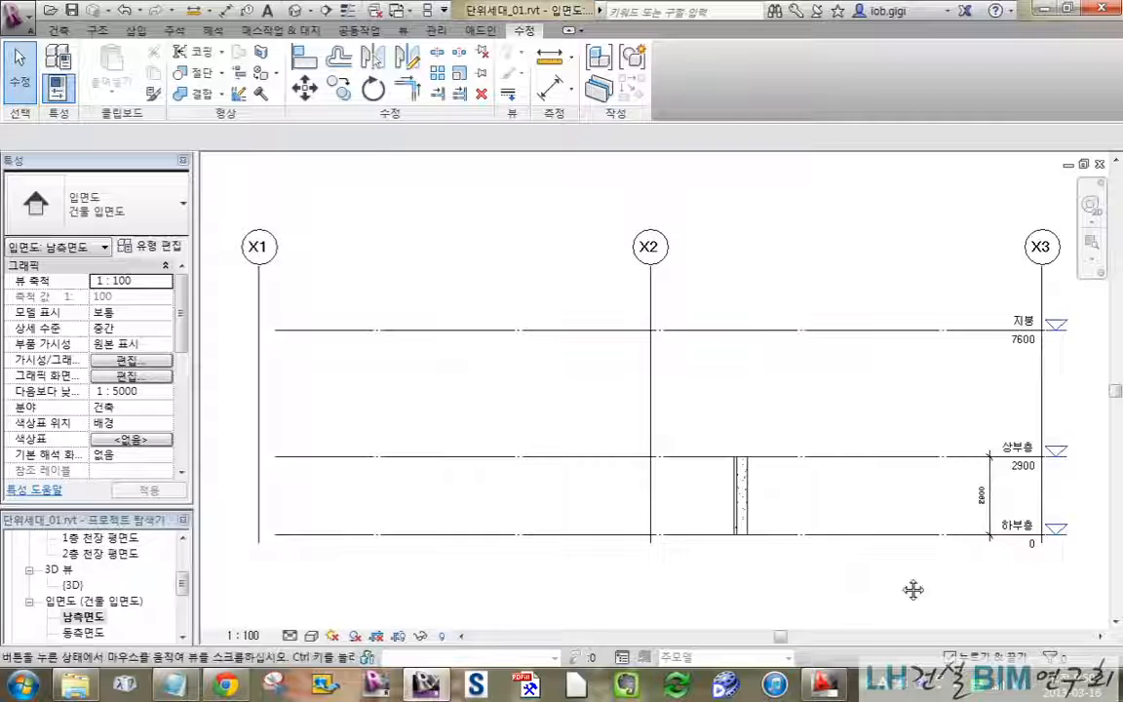
{"action": "middle_click_drag", "start_coordinate": [914, 589], "coordinate": [828, 568]}
{"action": "scroll", "coordinate": [676, 532], "scroll_direction": "up", "scroll_amount": 5}
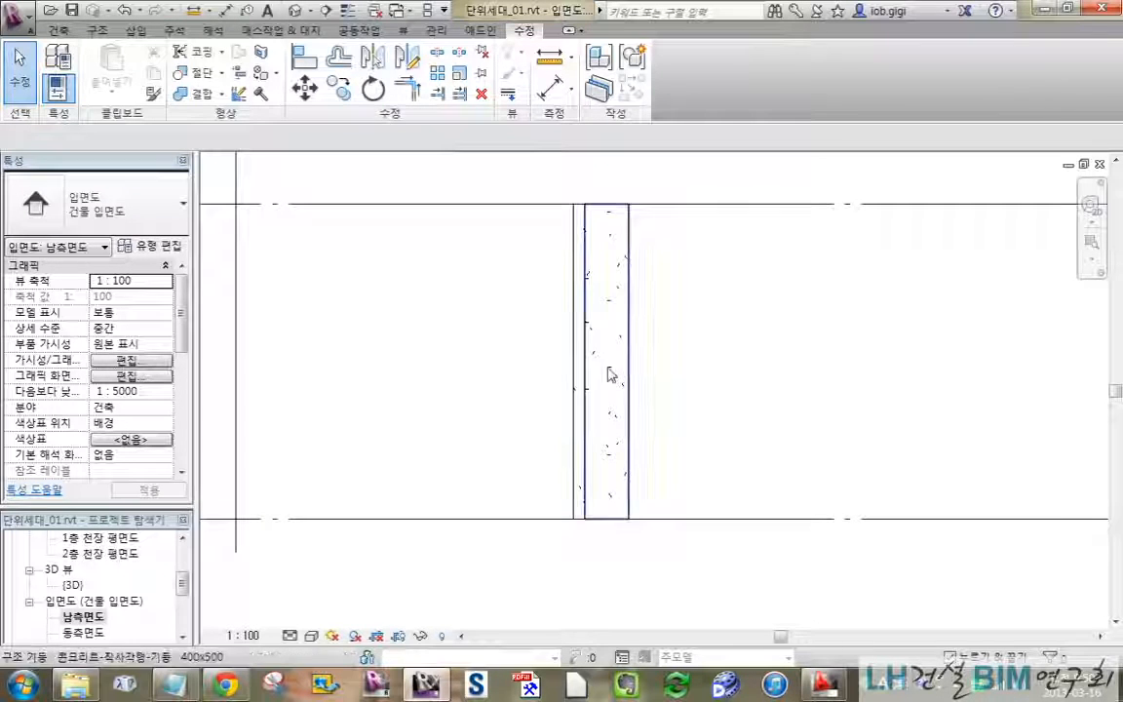
{"action": "scroll", "coordinate": [744, 365], "scroll_direction": "down", "scroll_amount": 3}
{"action": "middle_click_drag", "start_coordinate": [744, 366], "coordinate": [546, 426]}
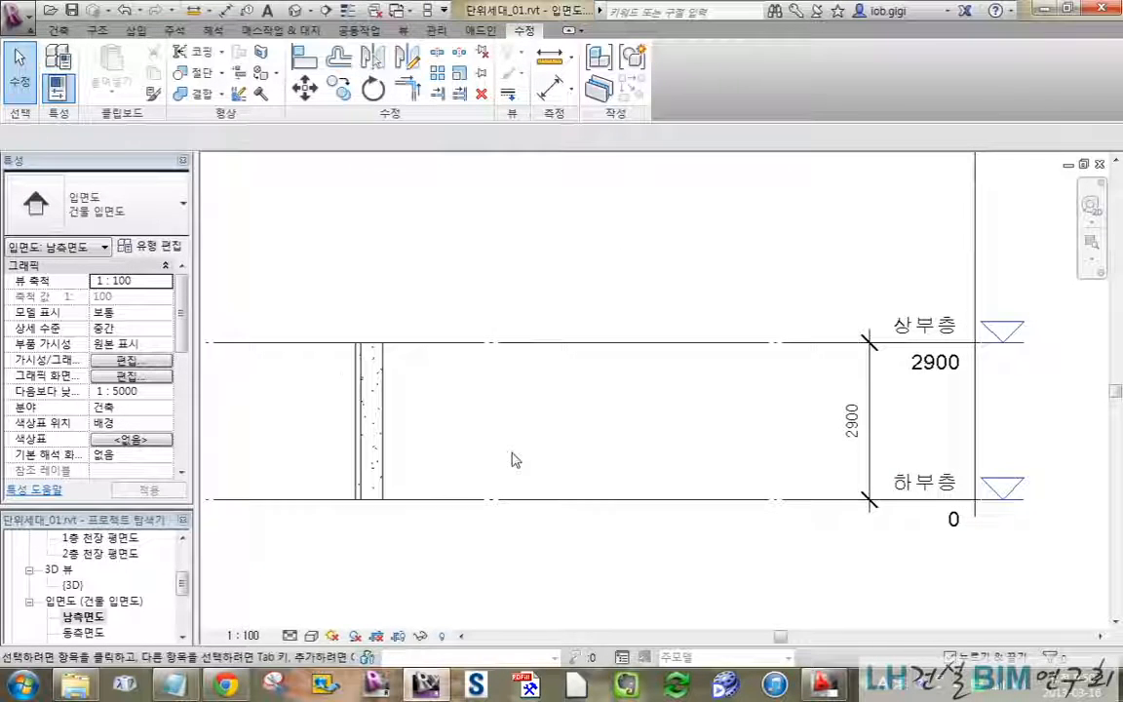
Set the distance of the 상부층 level above the 하부층 level to 3000
{"action": "left_click", "coordinate": [779, 345]}
{"action": "left_click", "coordinate": [853, 421]}
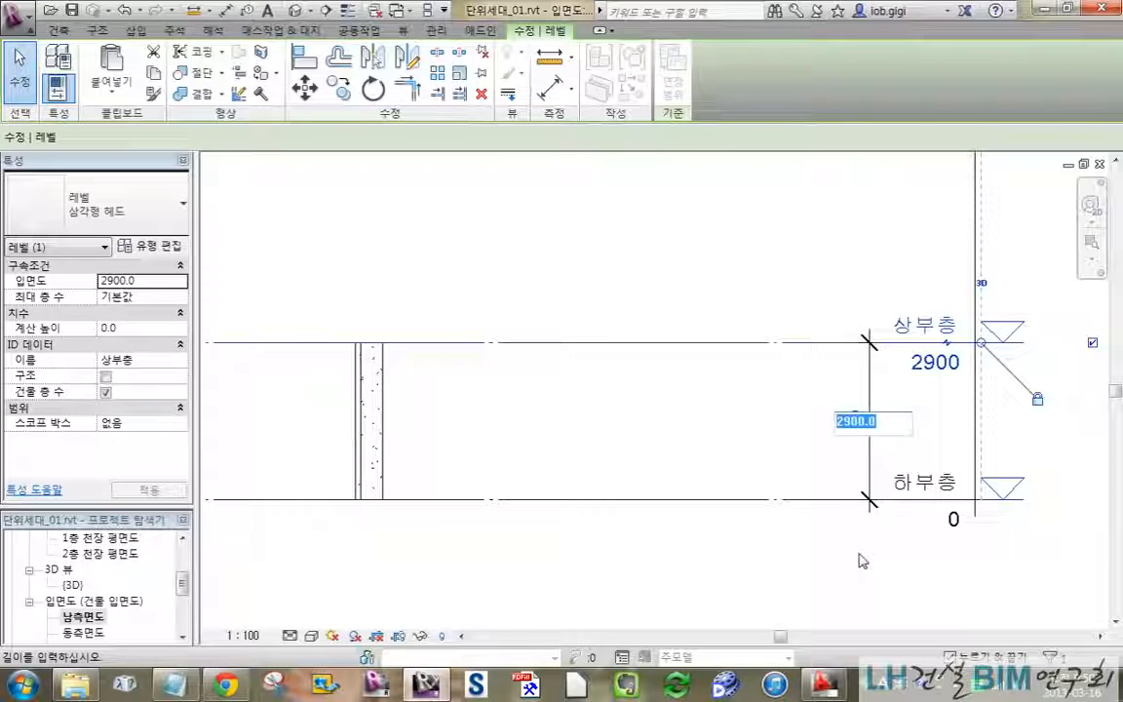
{"action": "type", "text": "3000"}
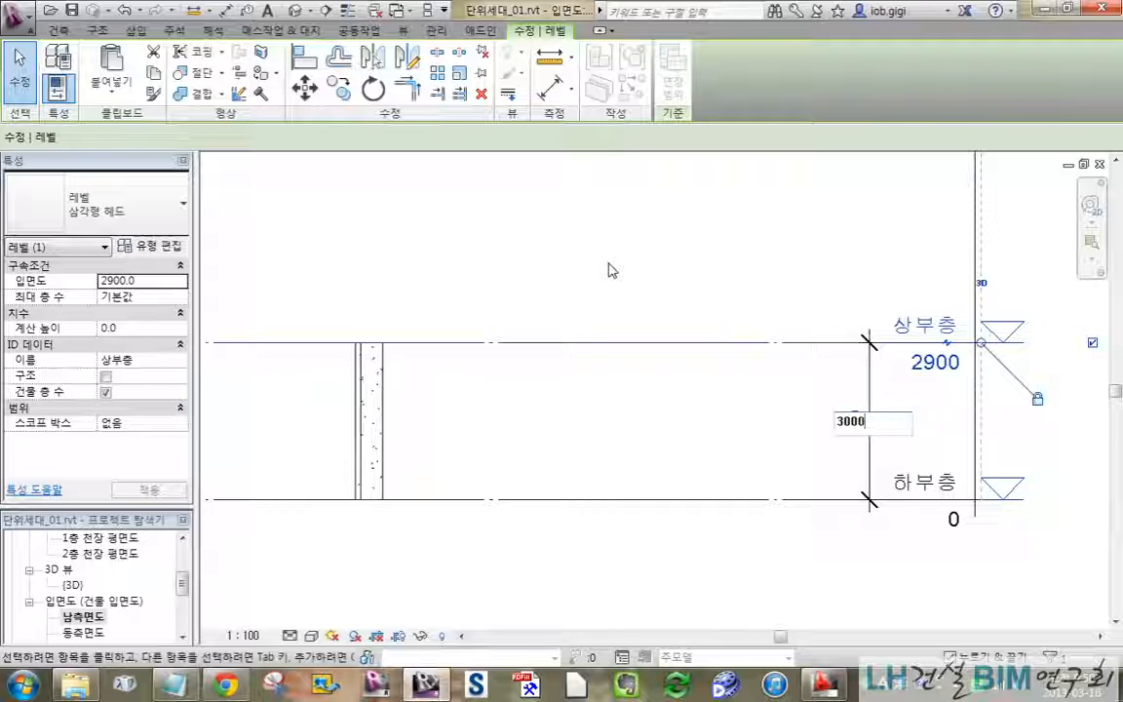
{"action": "key", "text": "Return"}
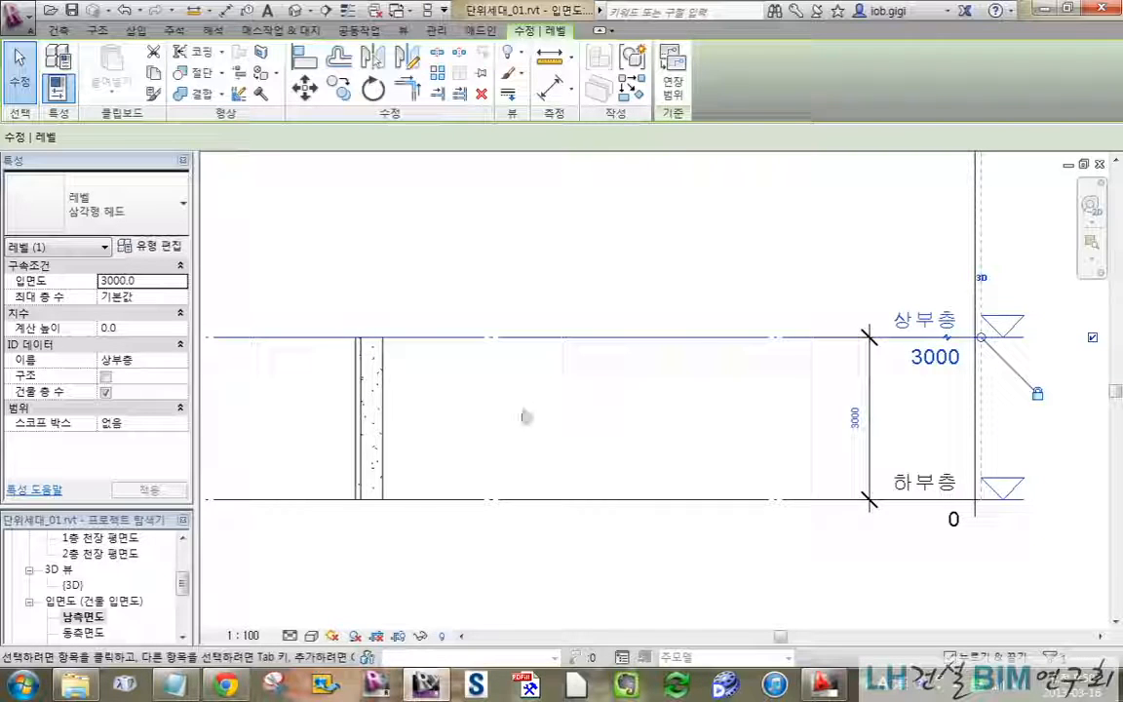
Examine the top level choices of the 400x500 column and keep 상부층 as its top level
{"action": "left_click", "coordinate": [381, 413]}
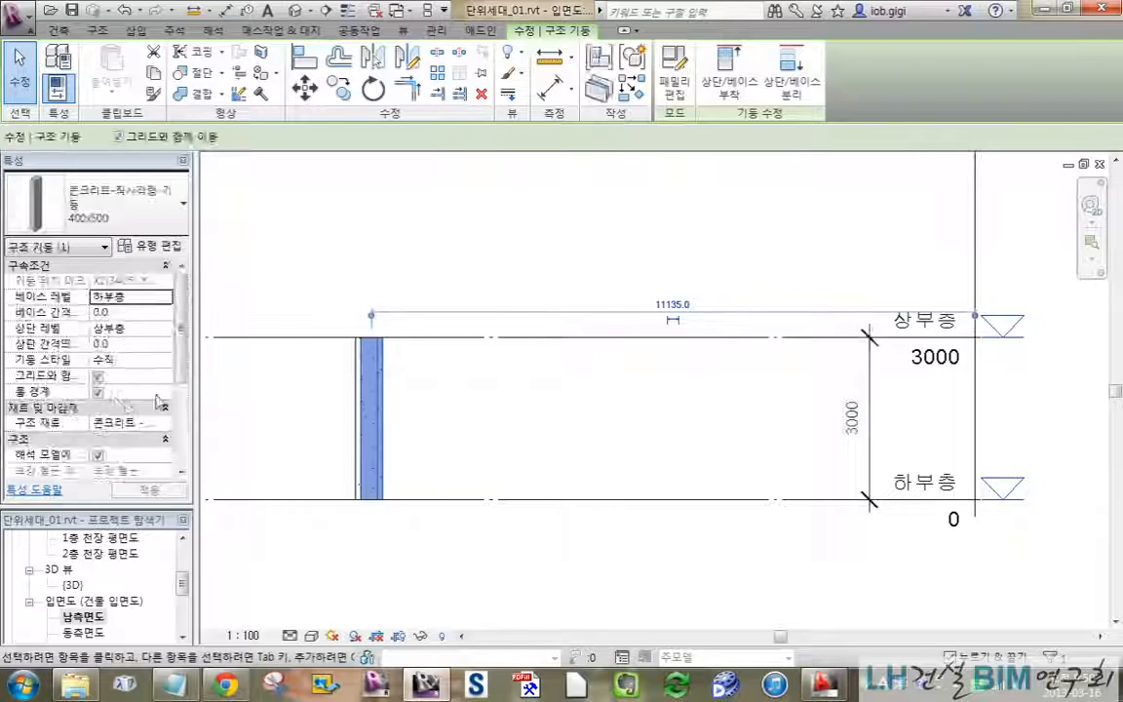
{"action": "left_click", "coordinate": [127, 329]}
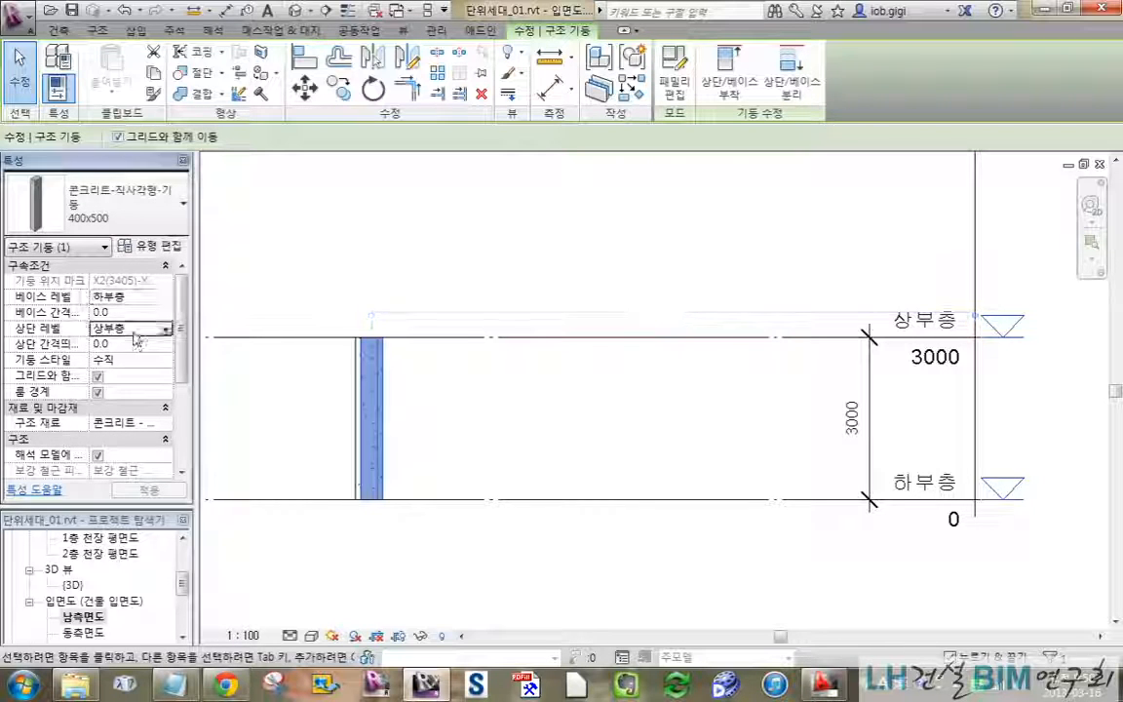
{"action": "left_click", "coordinate": [166, 328]}
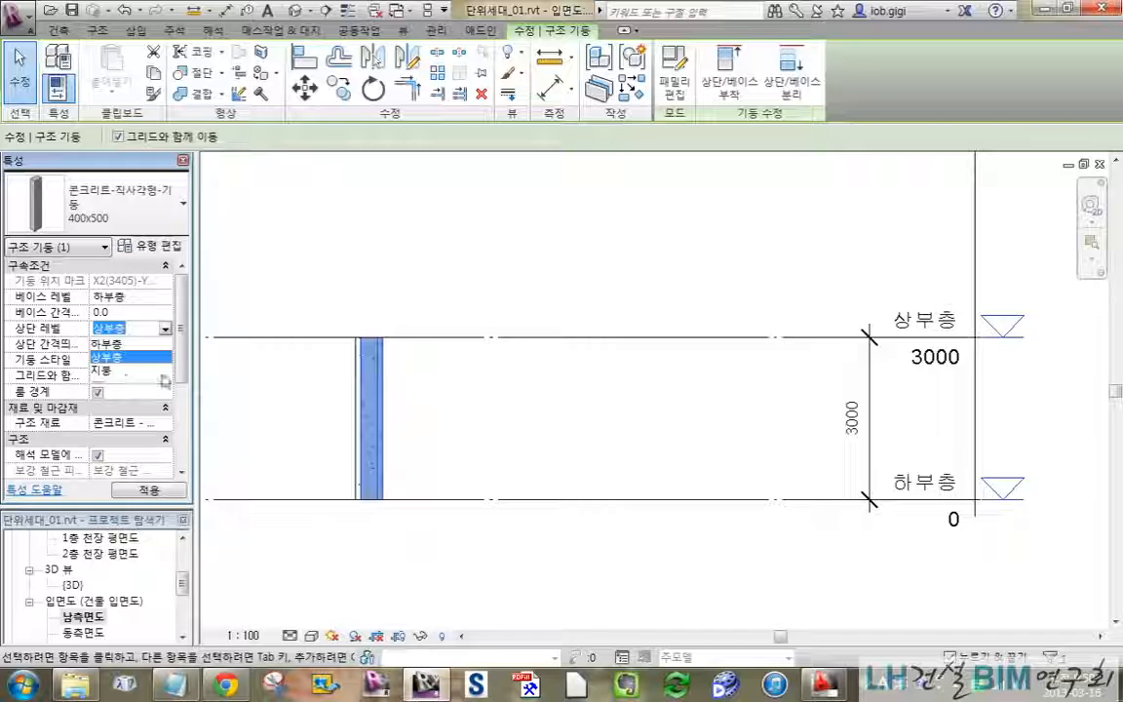
{"action": "left_click", "coordinate": [186, 372]}
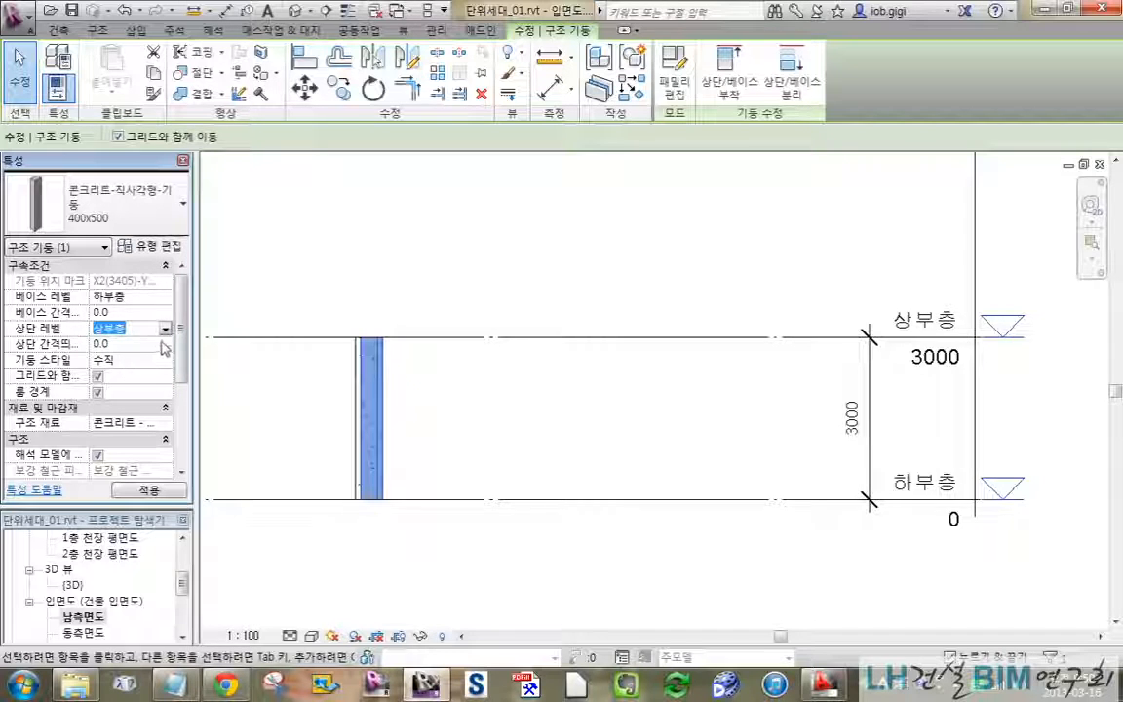
{"action": "left_click", "coordinate": [168, 331]}
{"action": "left_click", "coordinate": [113, 359]}
Set the 400x500 column's top offset to 300 and check its top end against the 상부층 level
{"action": "left_click", "coordinate": [102, 343]}
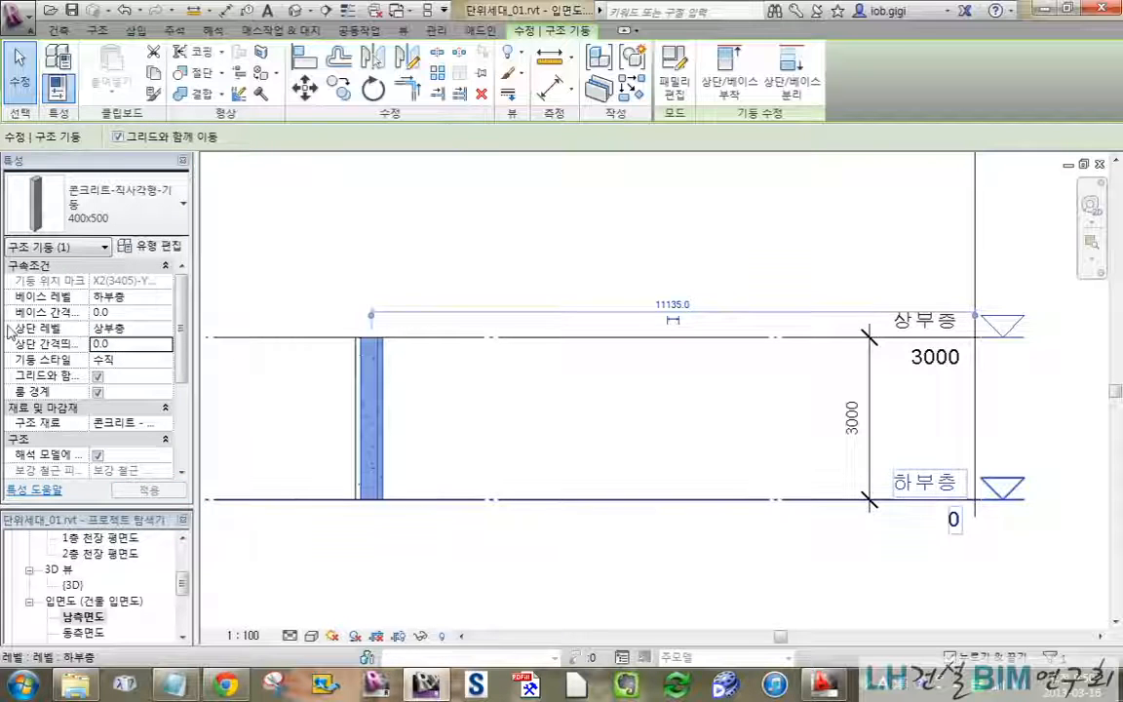
{"action": "left_click", "coordinate": [151, 346]}
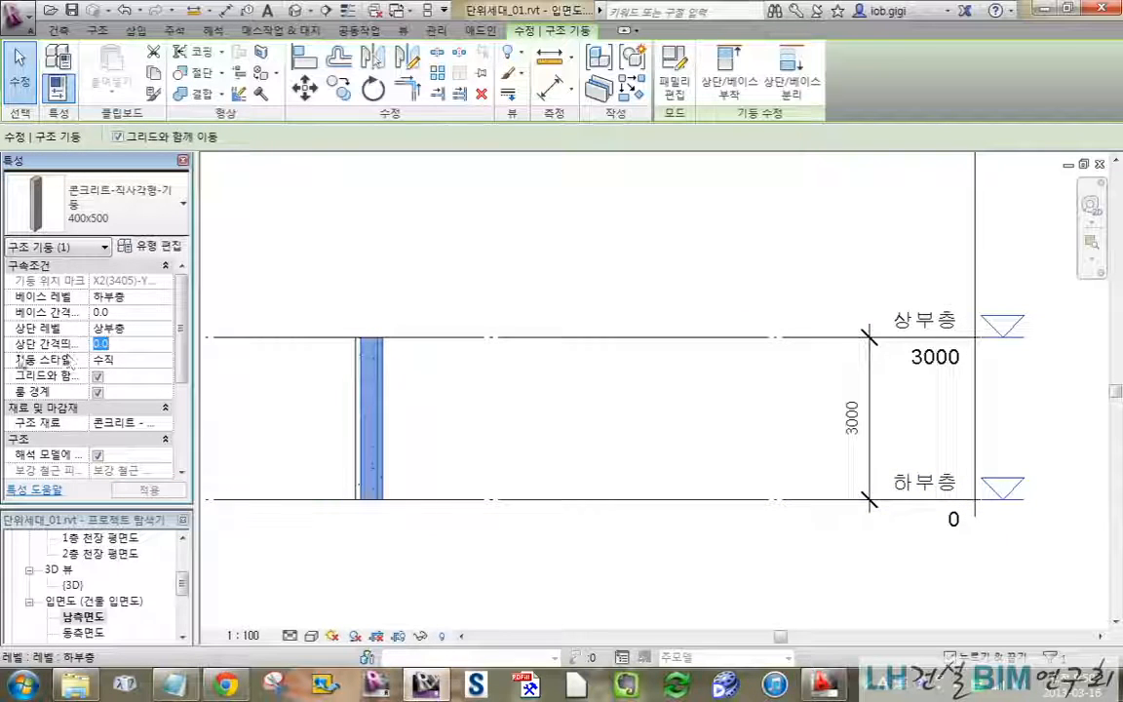
{"action": "type", "text": "300"}
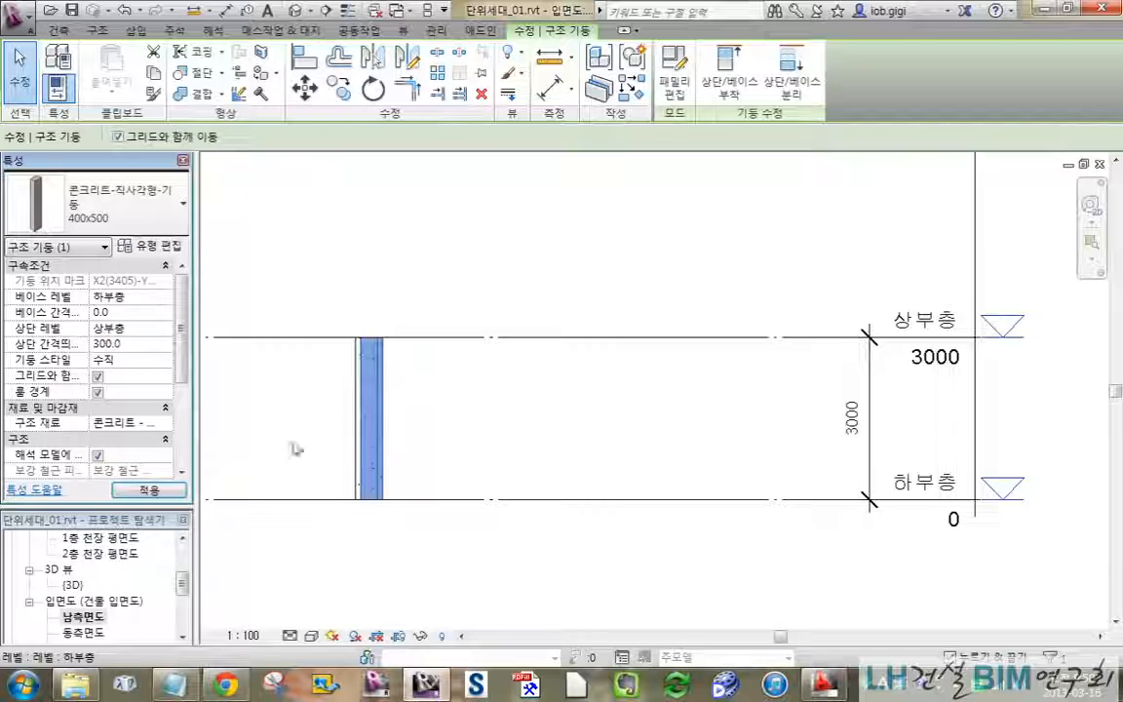
{"action": "left_click", "coordinate": [569, 435]}
{"action": "scroll", "coordinate": [375, 333], "scroll_direction": "up", "scroll_amount": 2}
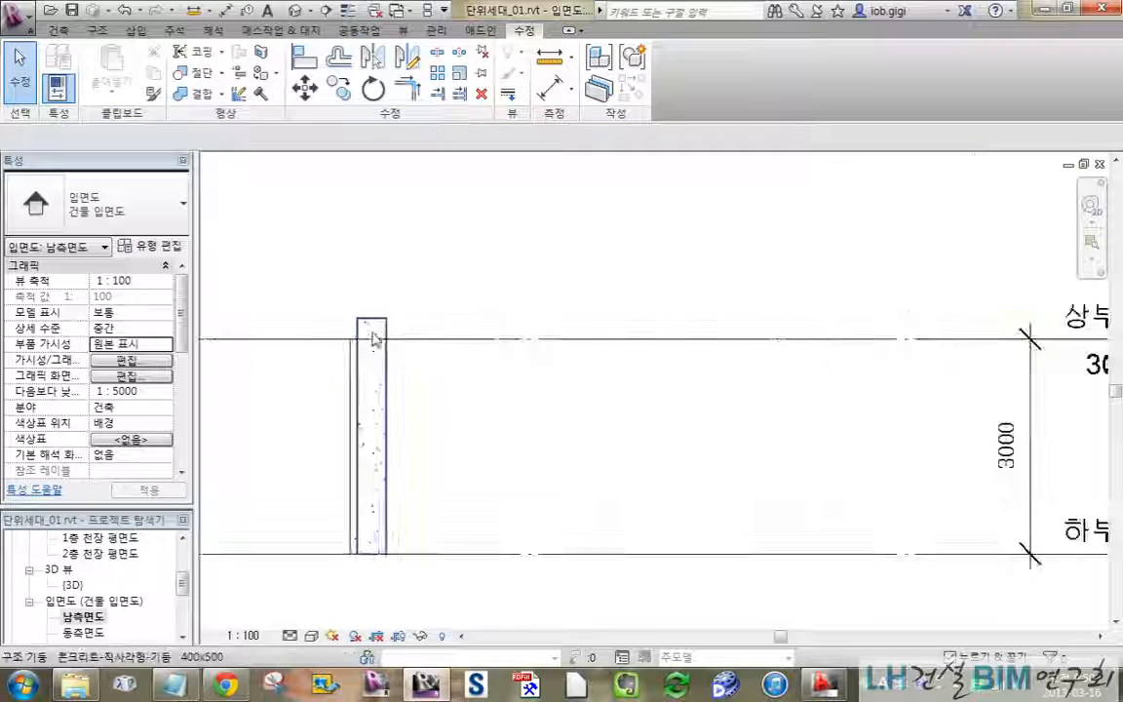
{"action": "scroll", "coordinate": [452, 330], "scroll_direction": "down", "scroll_amount": 2}
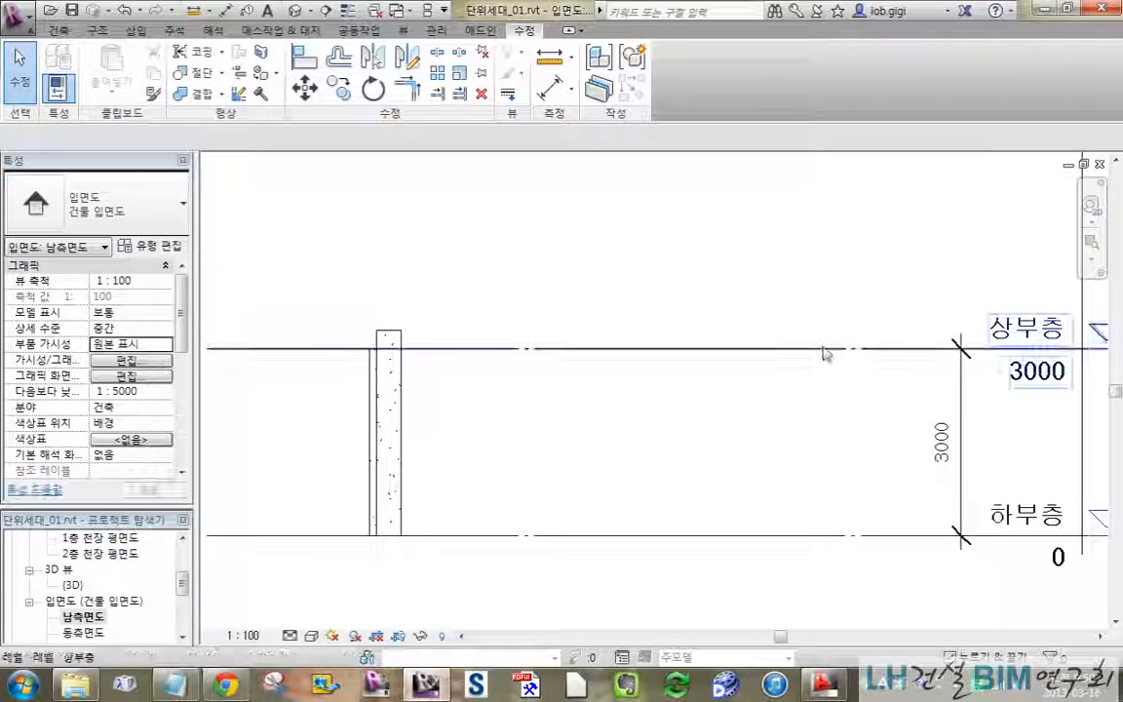
Set the distance between the 하부층 and 상부층 levels to 2900 and deselect the level
{"action": "left_click", "coordinate": [828, 349]}
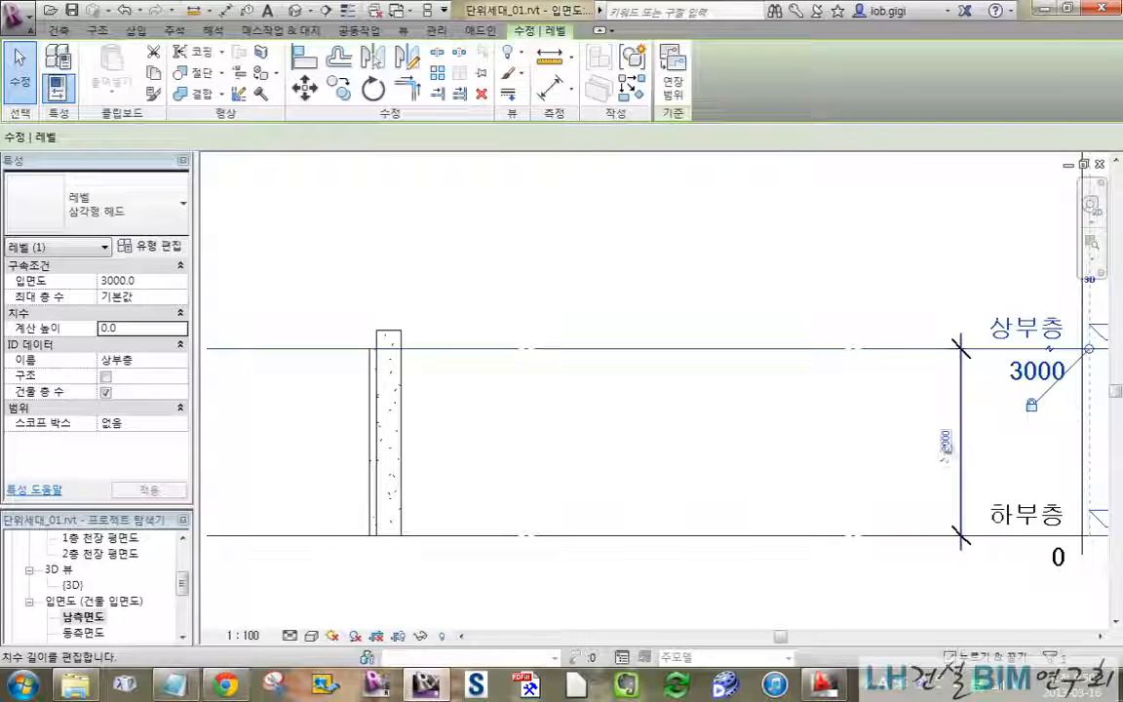
{"action": "left_click", "coordinate": [944, 440]}
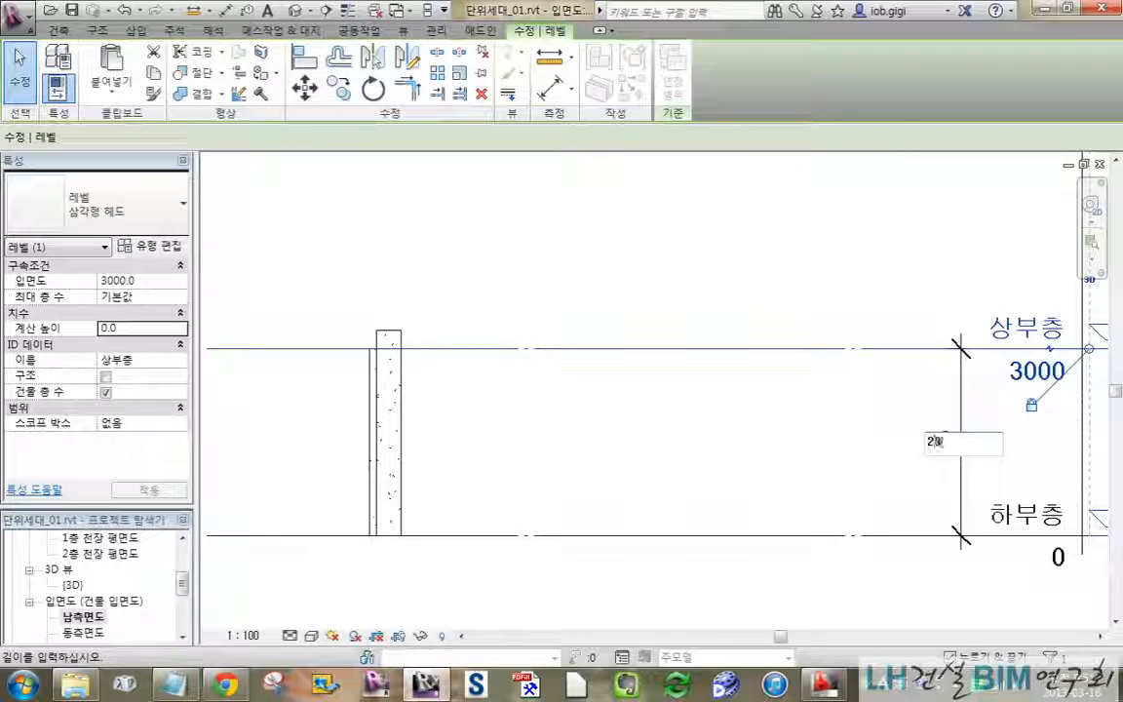
{"action": "type", "text": "2900"}
{"action": "key", "text": "Return"}
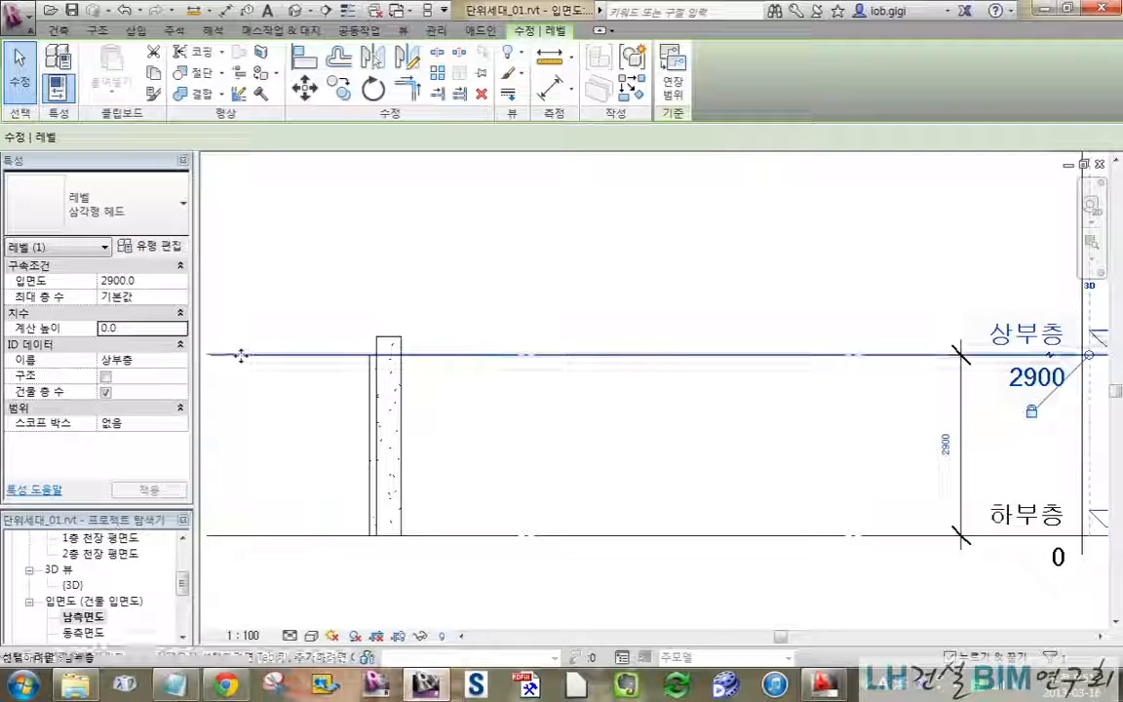
{"action": "left_click", "coordinate": [368, 254]}
Set the 400x500 column's top offset to 0 and deselect the column
{"action": "left_click", "coordinate": [388, 322]}
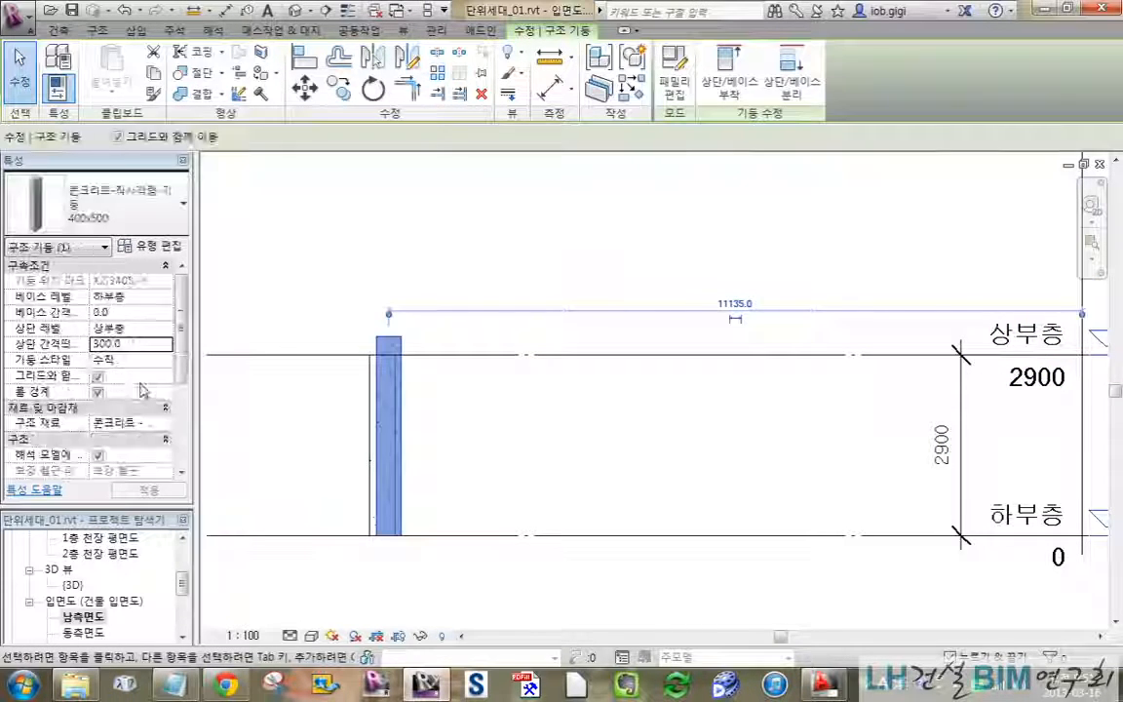
{"action": "left_click", "coordinate": [134, 344]}
{"action": "type", "text": "0"}
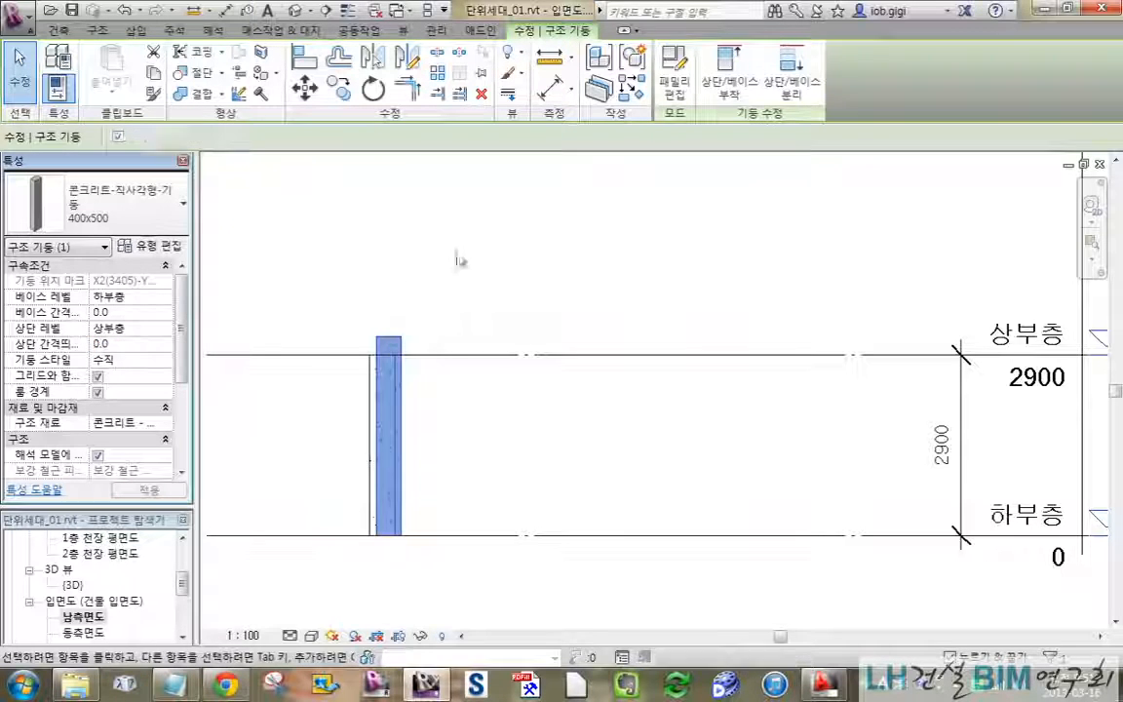
{"action": "left_click", "coordinate": [460, 260]}
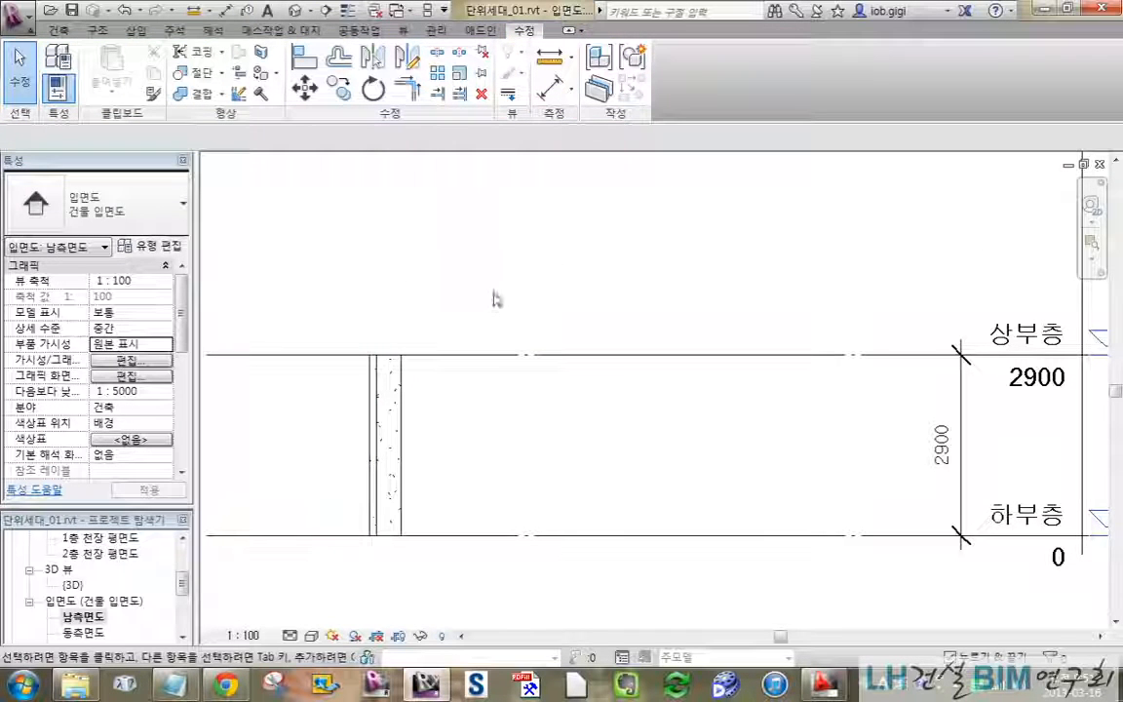
Close the 남측면도 elevation and examine the 400x700 column's instance properties in the 1층 평면도 plan
{"action": "left_click", "coordinate": [1100, 163]}
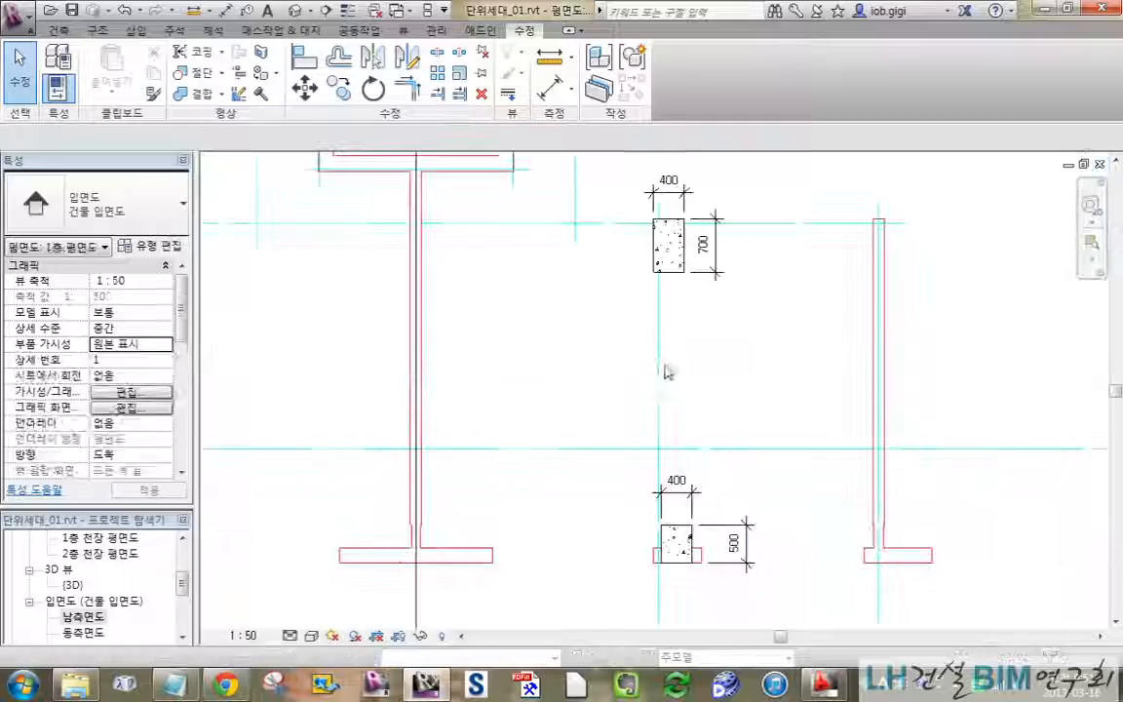
{"action": "scroll", "coordinate": [843, 280], "scroll_direction": "up", "scroll_amount": 4}
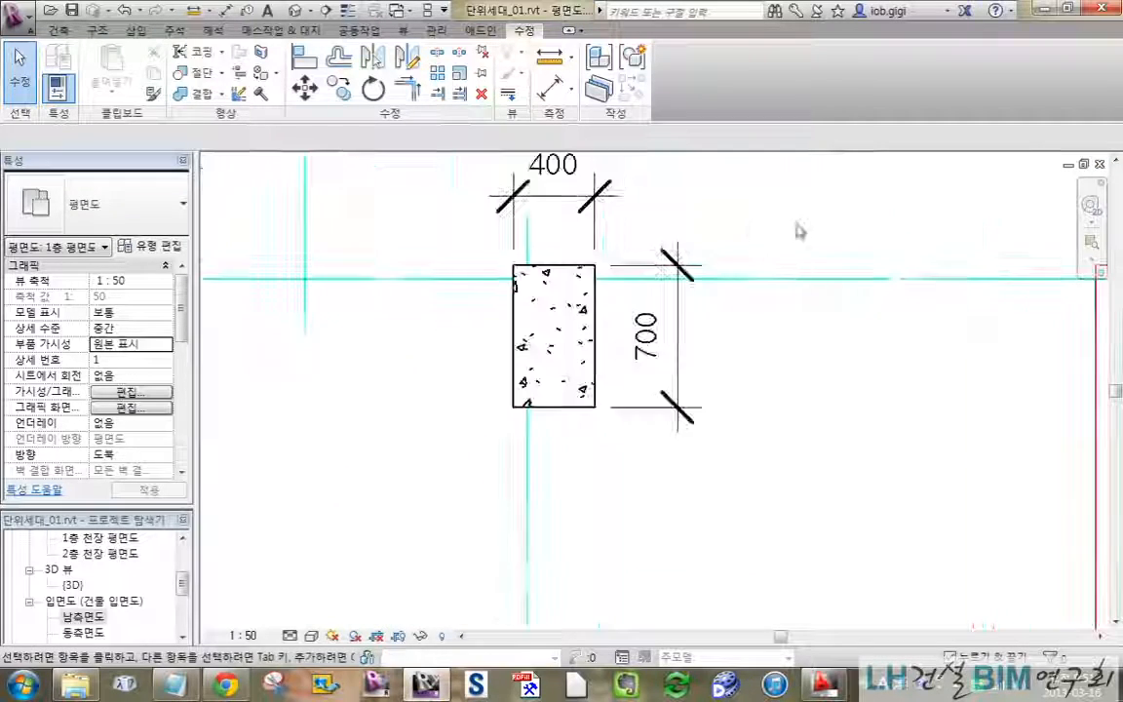
{"action": "scroll", "coordinate": [797, 230], "scroll_direction": "down", "scroll_amount": 5}
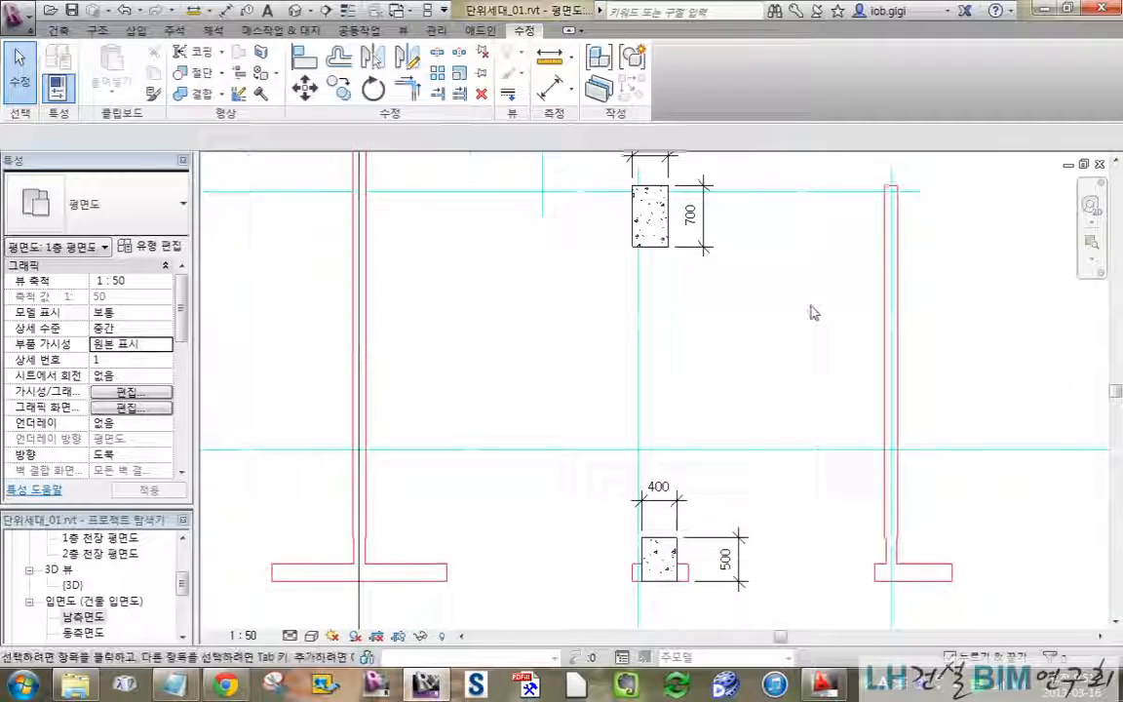
{"action": "left_click", "coordinate": [646, 209]}
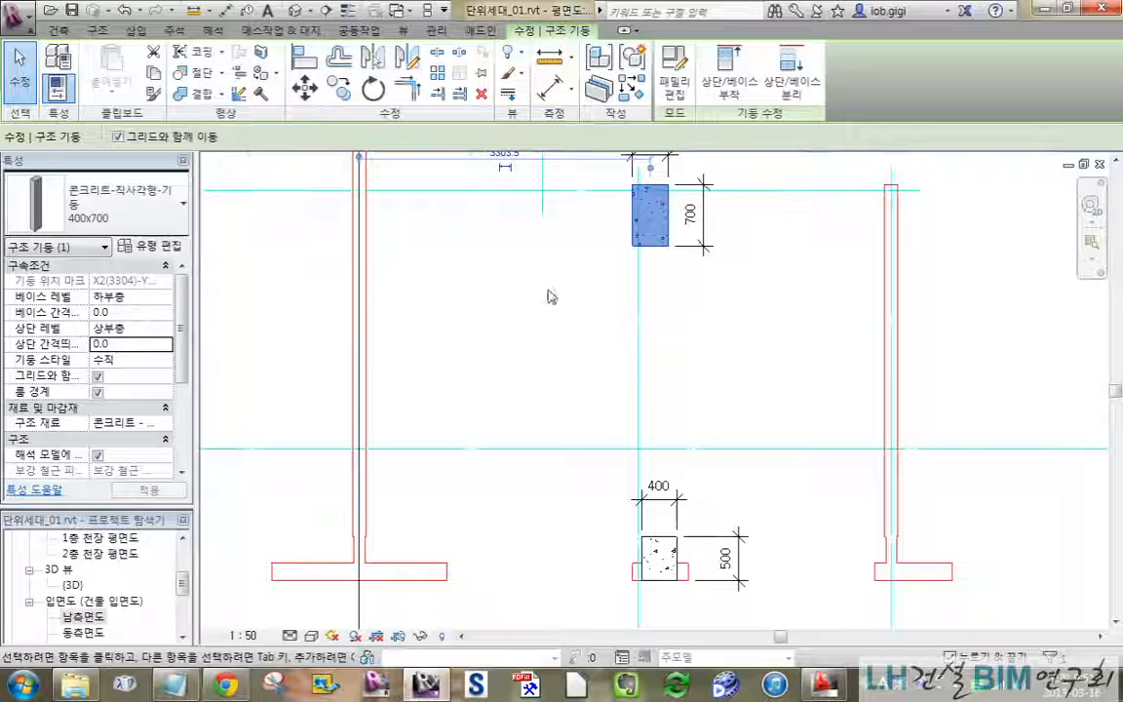
{"action": "left_click", "coordinate": [569, 394]}
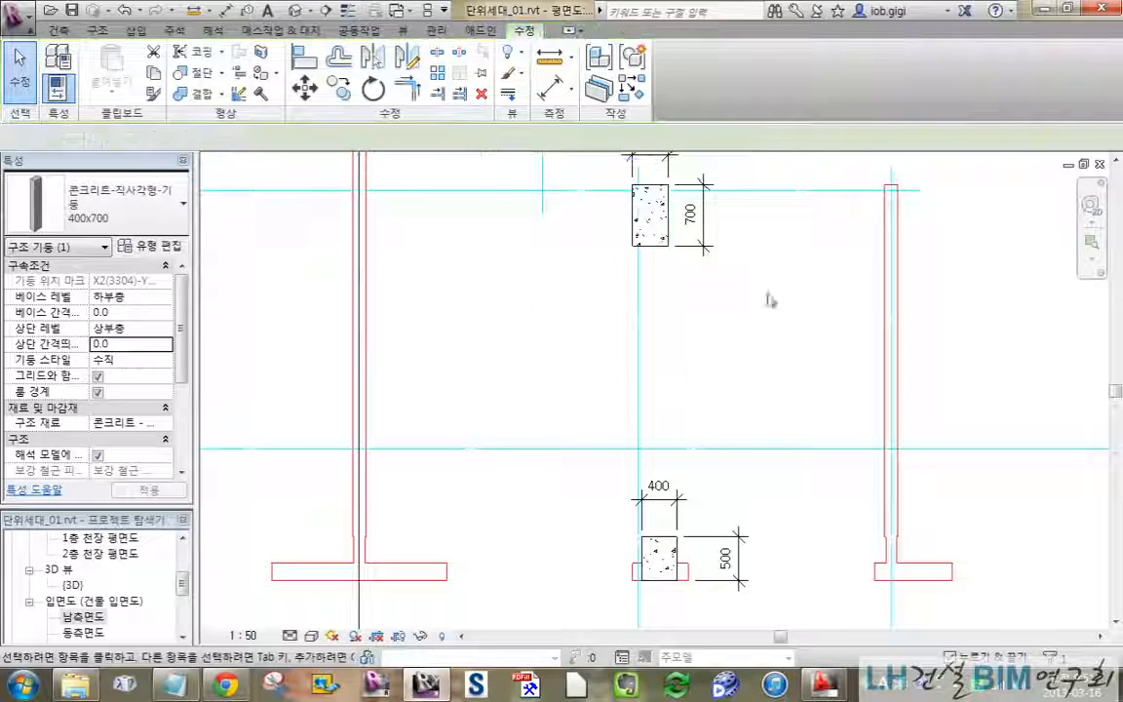
Open the 400x700 column's family for editing and display its family types and parameters
{"action": "left_click", "coordinate": [656, 246]}
{"action": "left_click", "coordinate": [675, 78]}
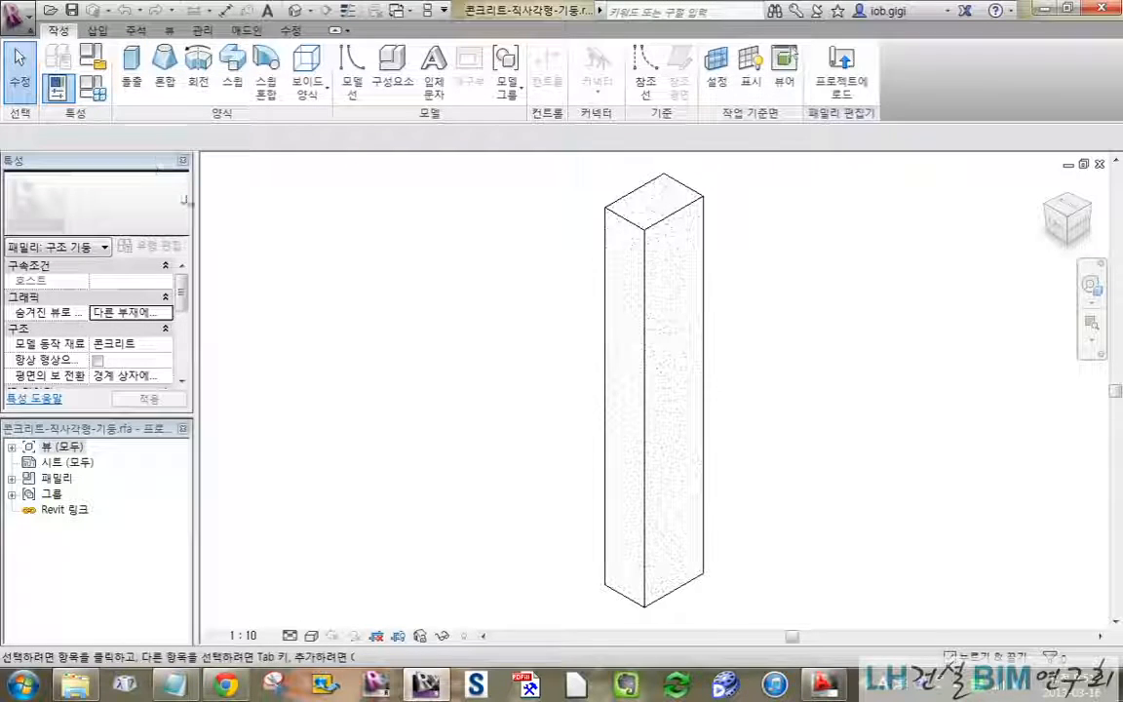
{"action": "left_click", "coordinate": [93, 88]}
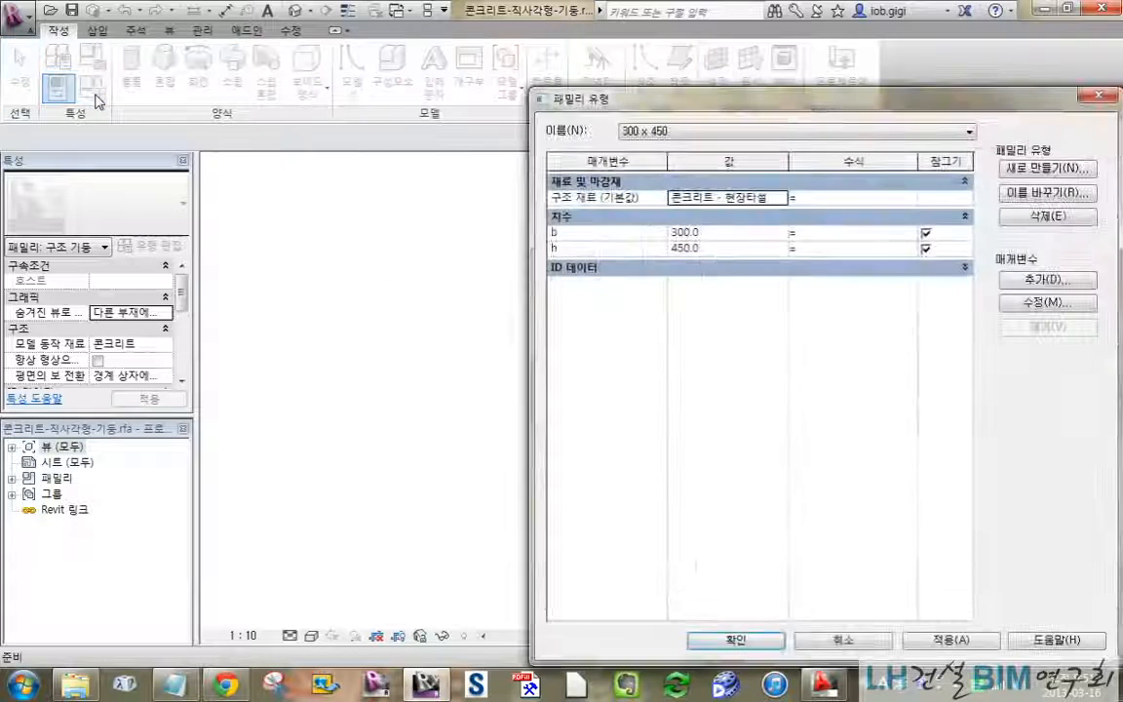
Make the family's 구조 재료 parameter a type parameter and load the family into the project, overwriting the existing version
{"action": "left_click", "coordinate": [564, 197]}
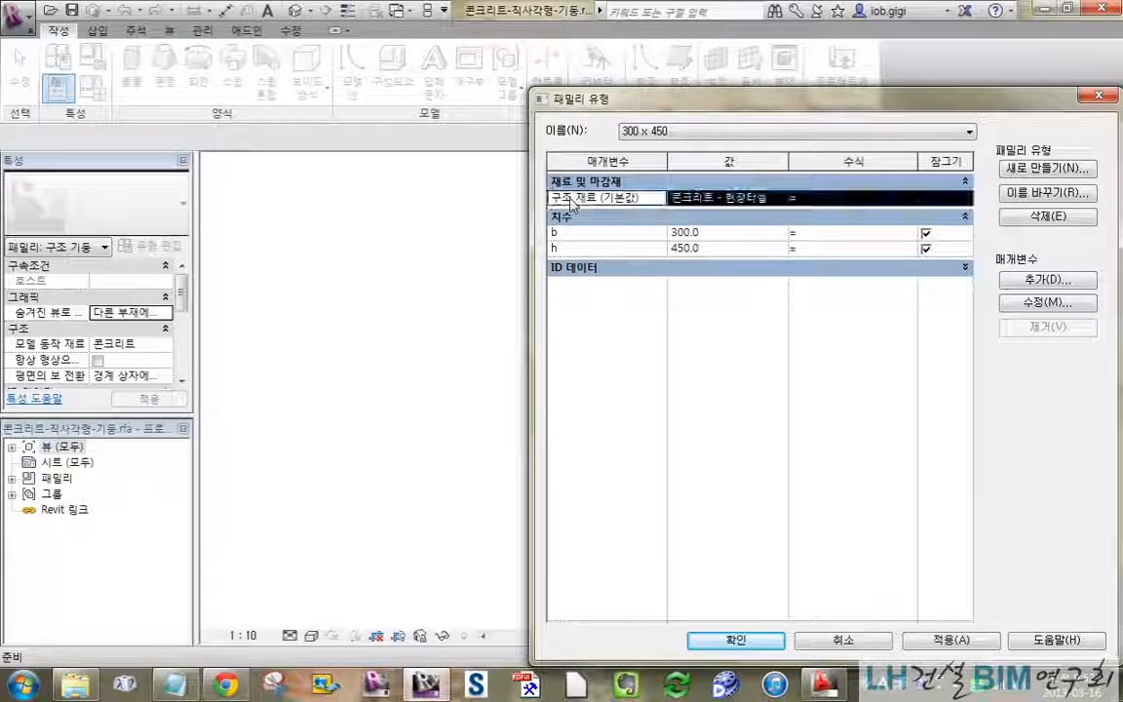
{"action": "left_click", "coordinate": [1069, 310]}
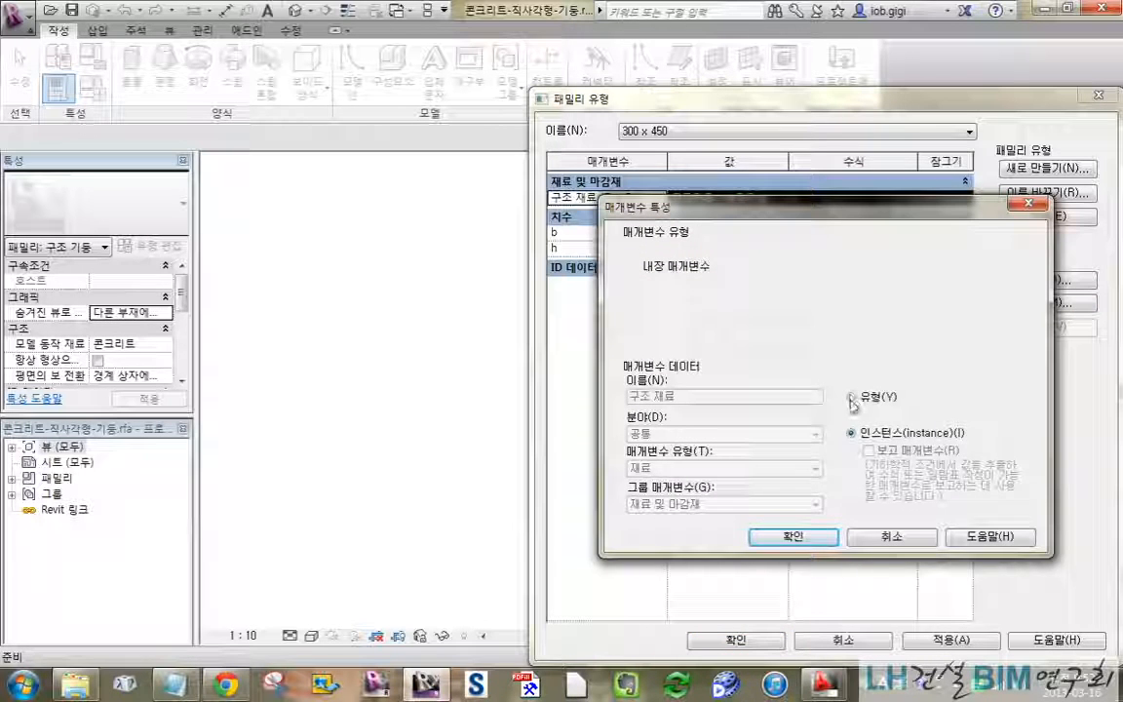
{"action": "left_click", "coordinate": [792, 536]}
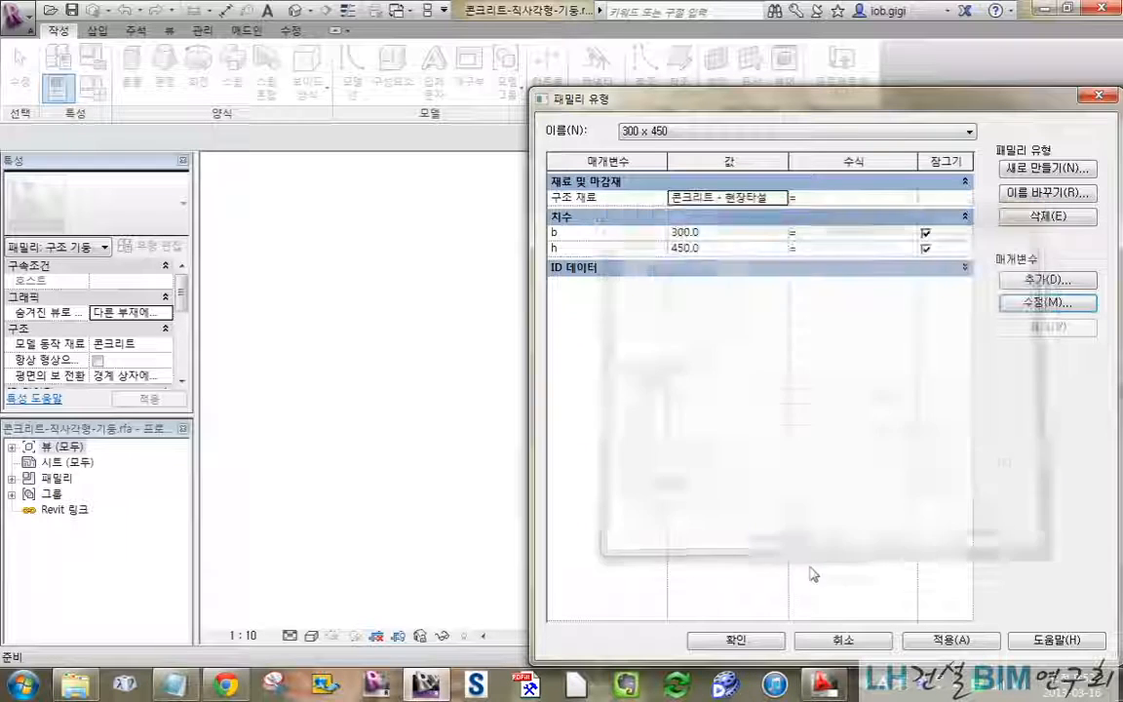
{"action": "left_click", "coordinate": [738, 641]}
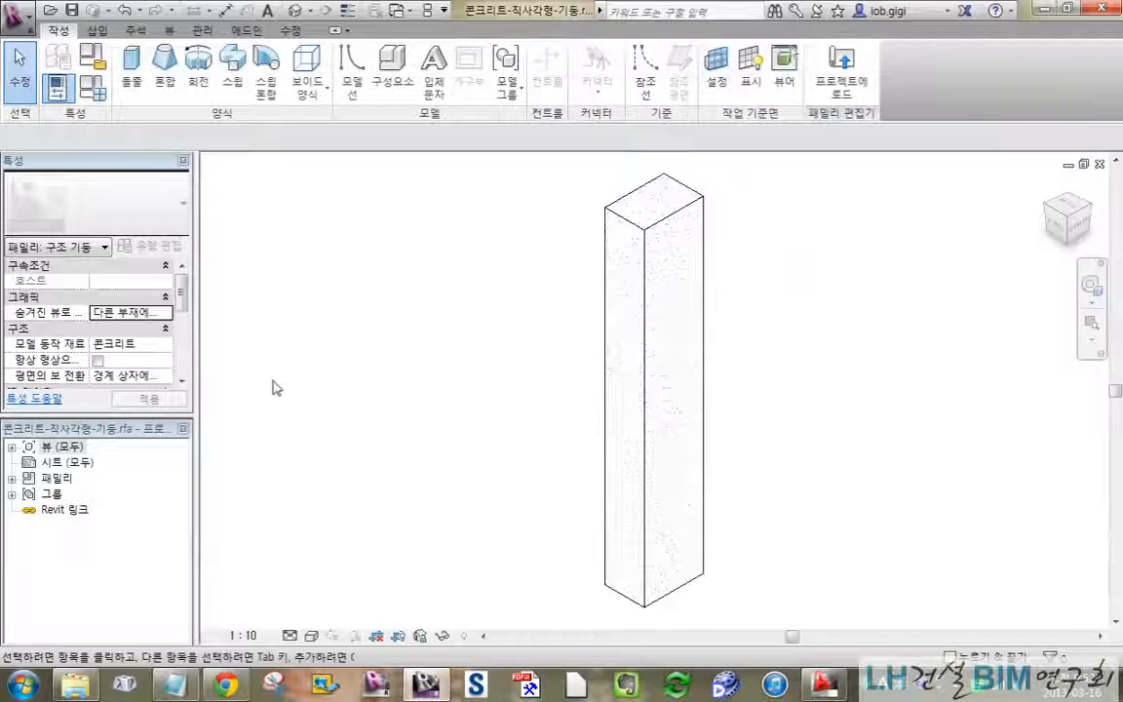
{"action": "left_click", "coordinate": [841, 73]}
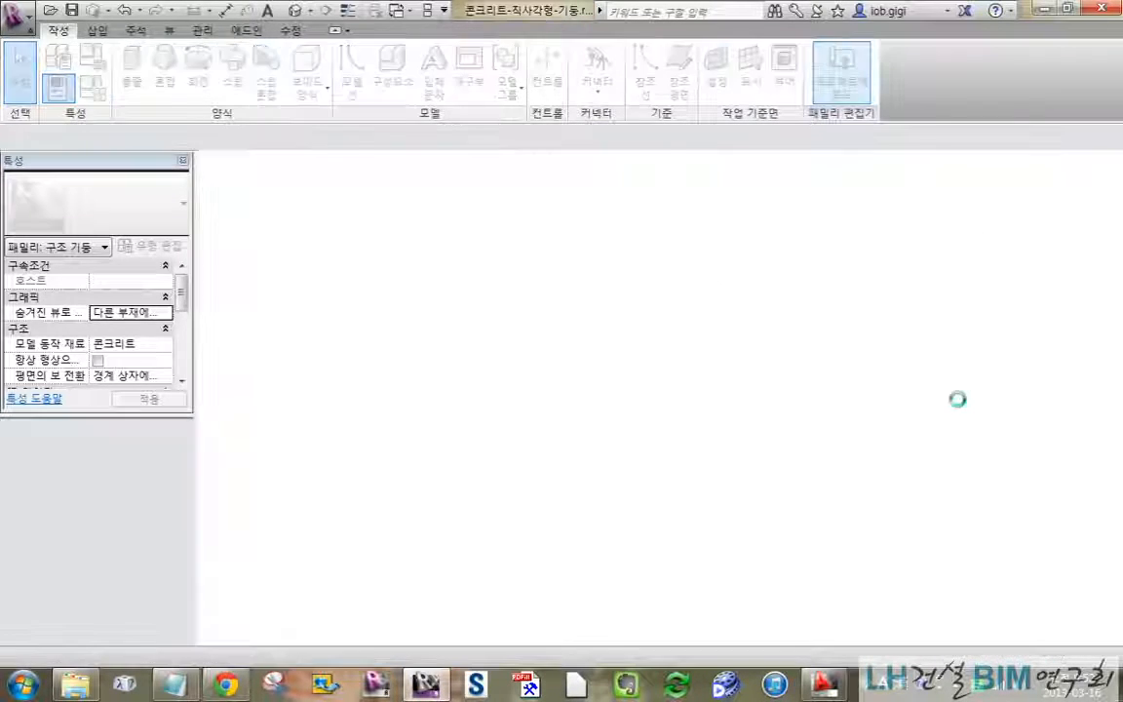
{"action": "left_click", "coordinate": [487, 312]}
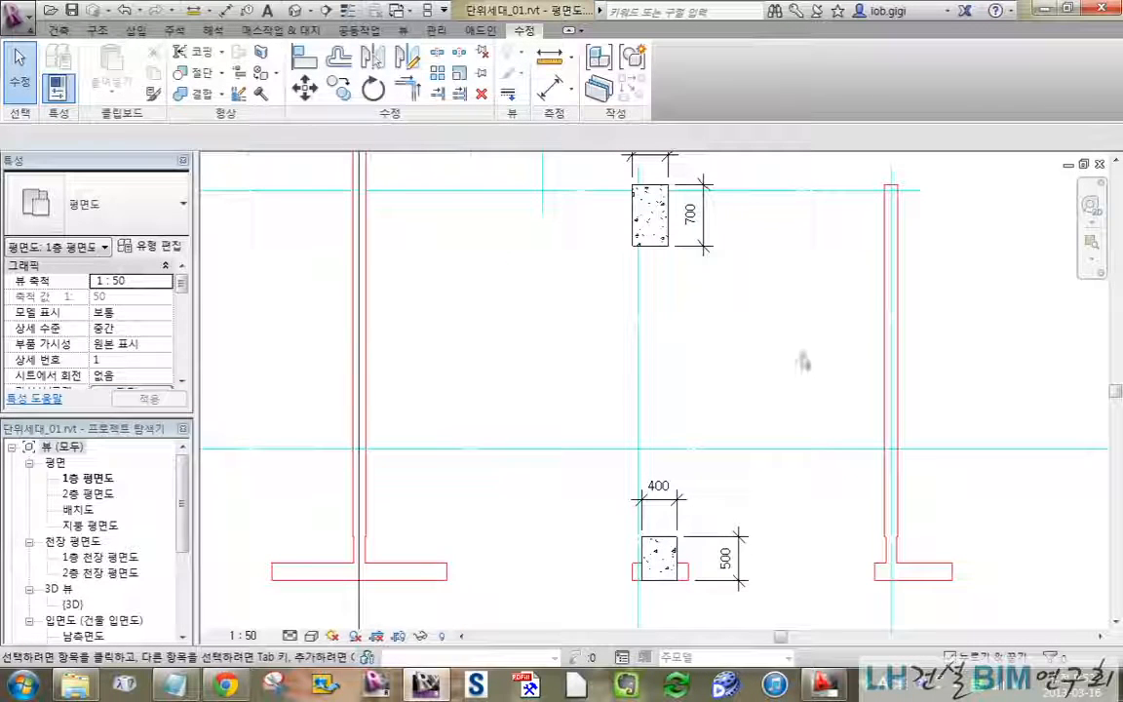
Examine the 구조 재료 parameter in the 400x700 column's type properties and close them without changes
{"action": "left_click", "coordinate": [646, 244]}
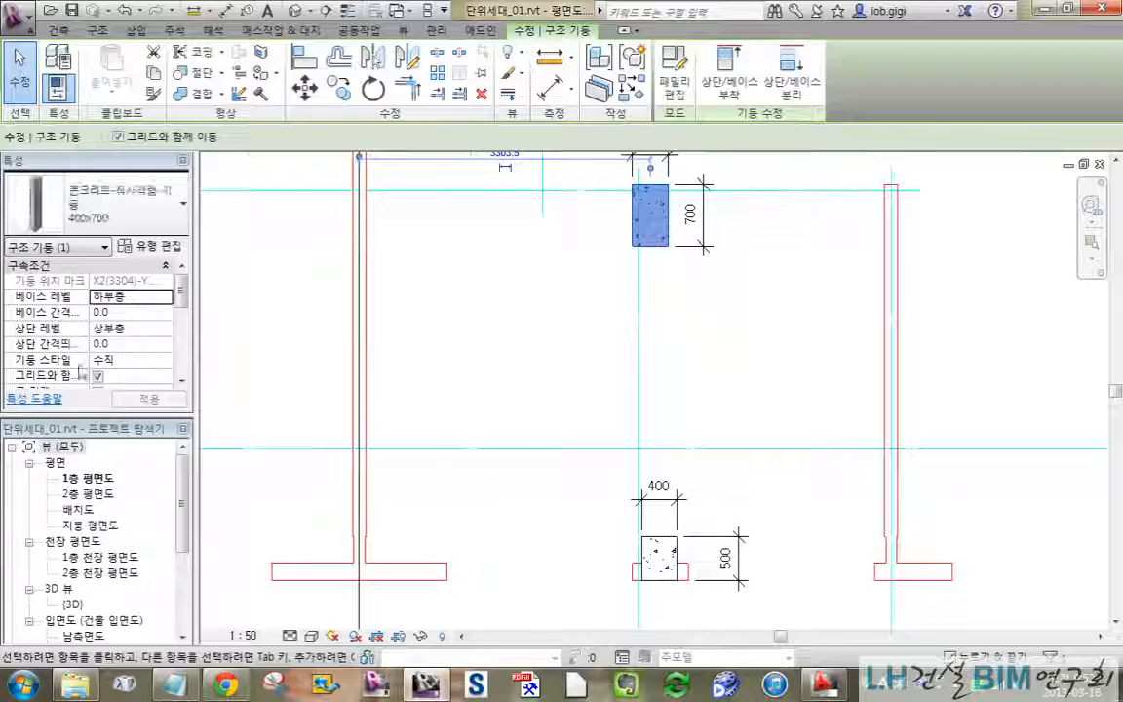
{"action": "left_click_drag", "start_coordinate": [90, 410], "coordinate": [91, 536]}
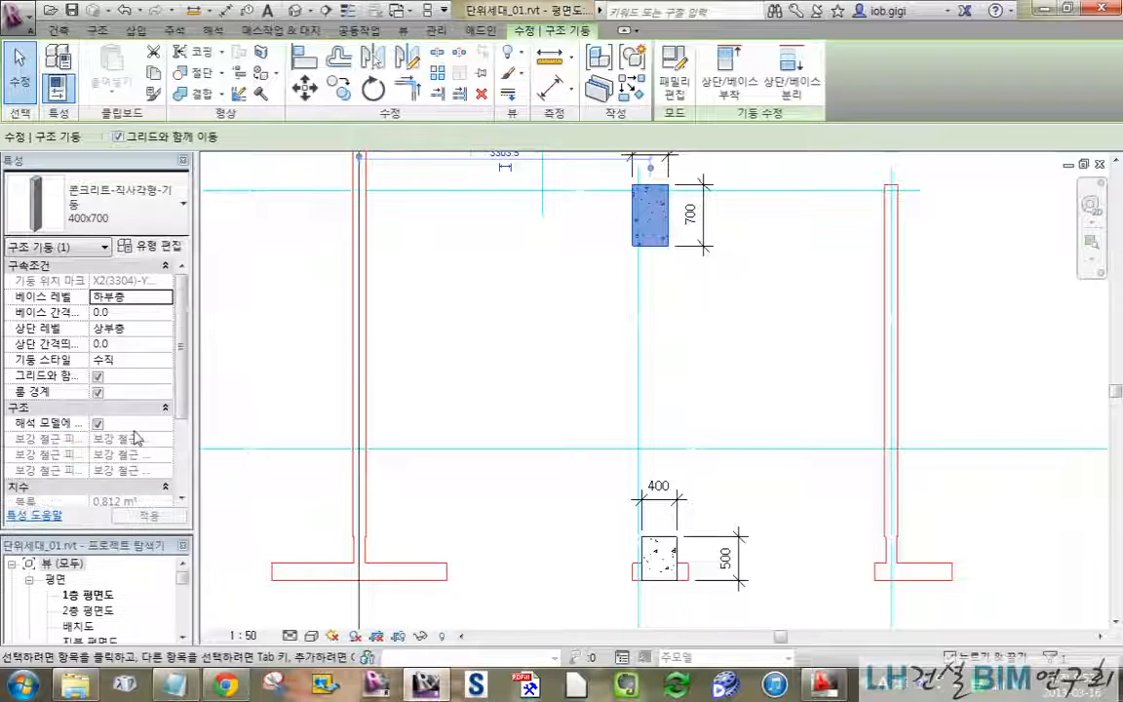
{"action": "left_click", "coordinate": [153, 249]}
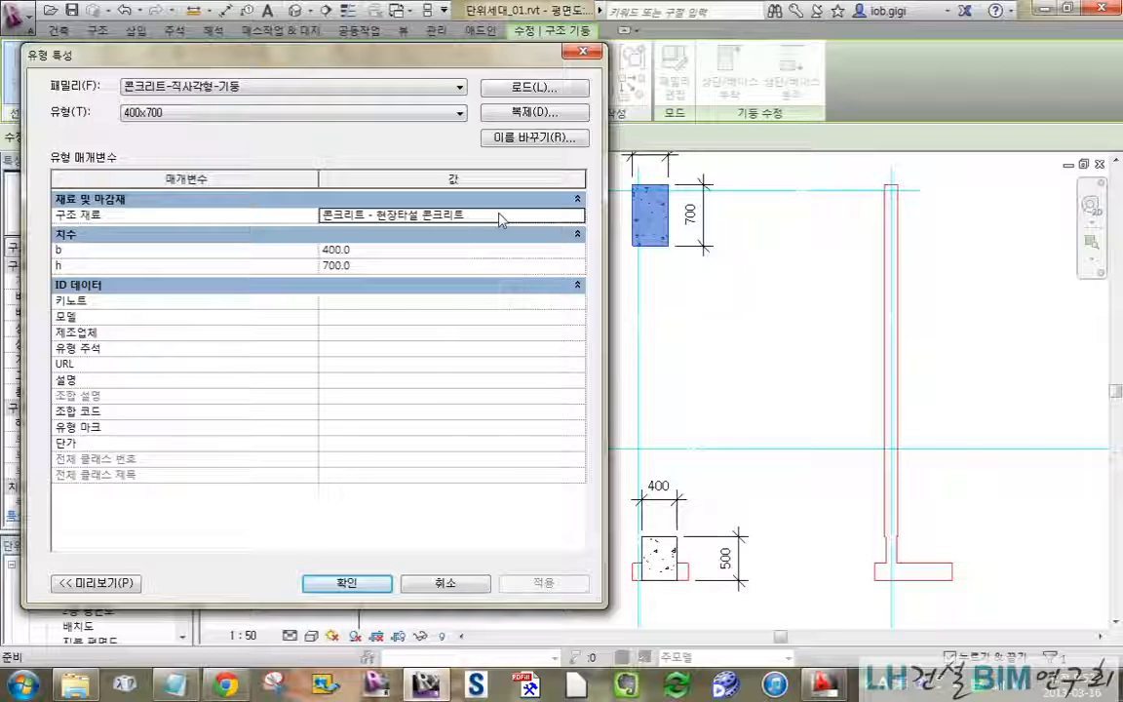
{"action": "left_click", "coordinate": [471, 586]}
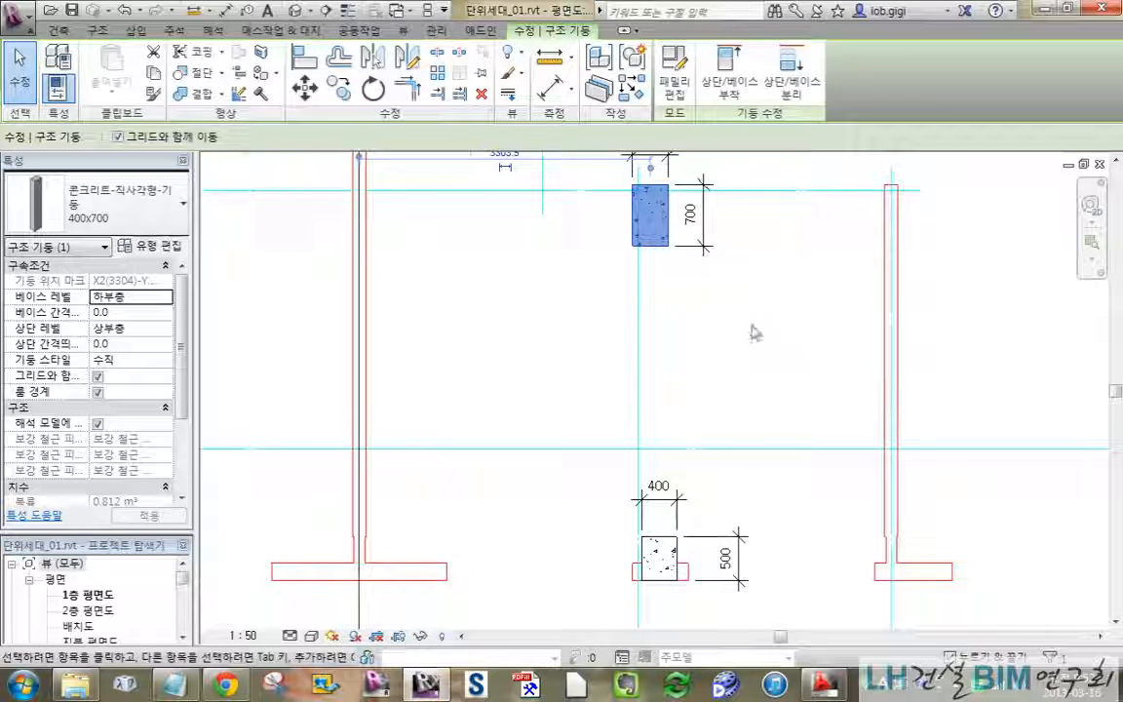
Deselect the 400x700 column and bring the far upper-right wall corner of the DWG outline into close view
{"action": "left_click", "coordinate": [751, 373]}
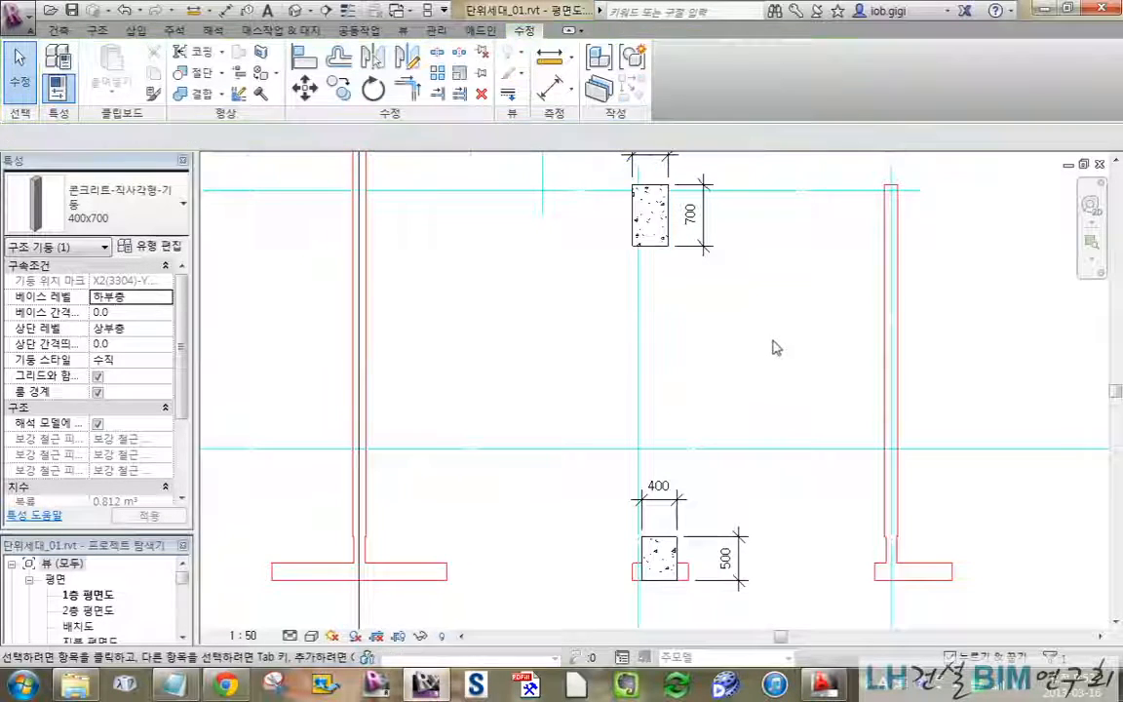
{"action": "scroll", "coordinate": [780, 344], "scroll_direction": "down", "scroll_amount": 3}
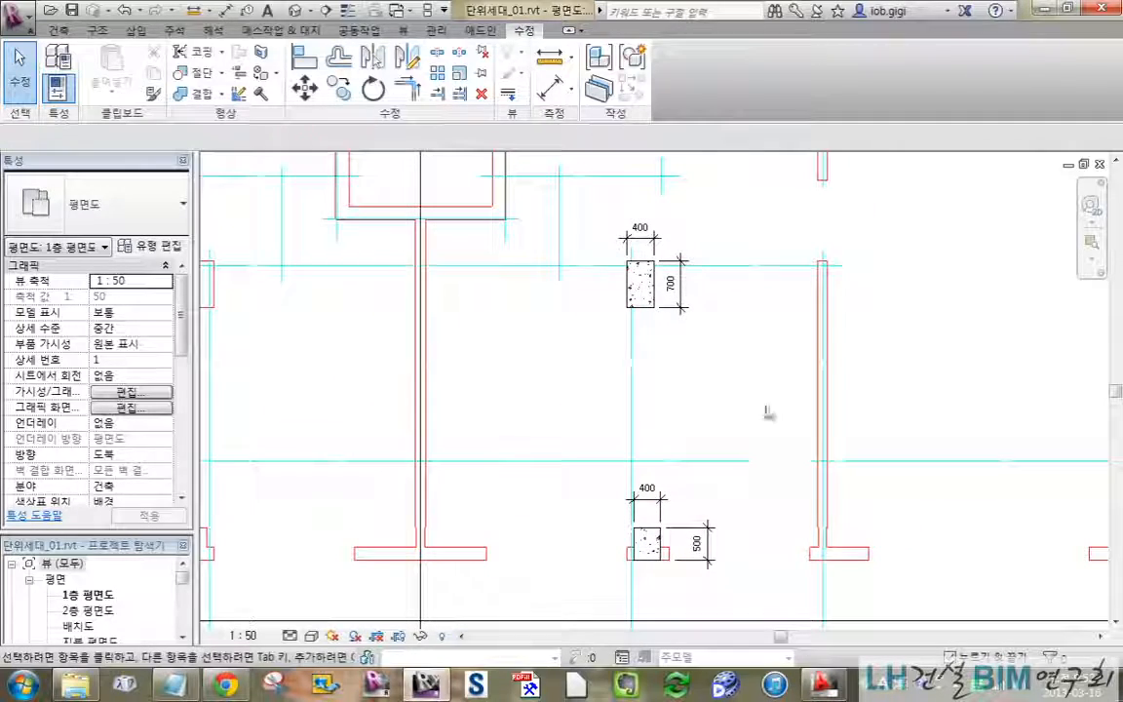
{"action": "scroll", "coordinate": [765, 395], "scroll_direction": "down", "scroll_amount": 2}
{"action": "middle_click_drag", "start_coordinate": [913, 399], "coordinate": [539, 519]}
{"action": "scroll", "coordinate": [731, 470], "scroll_direction": "down", "scroll_amount": 1}
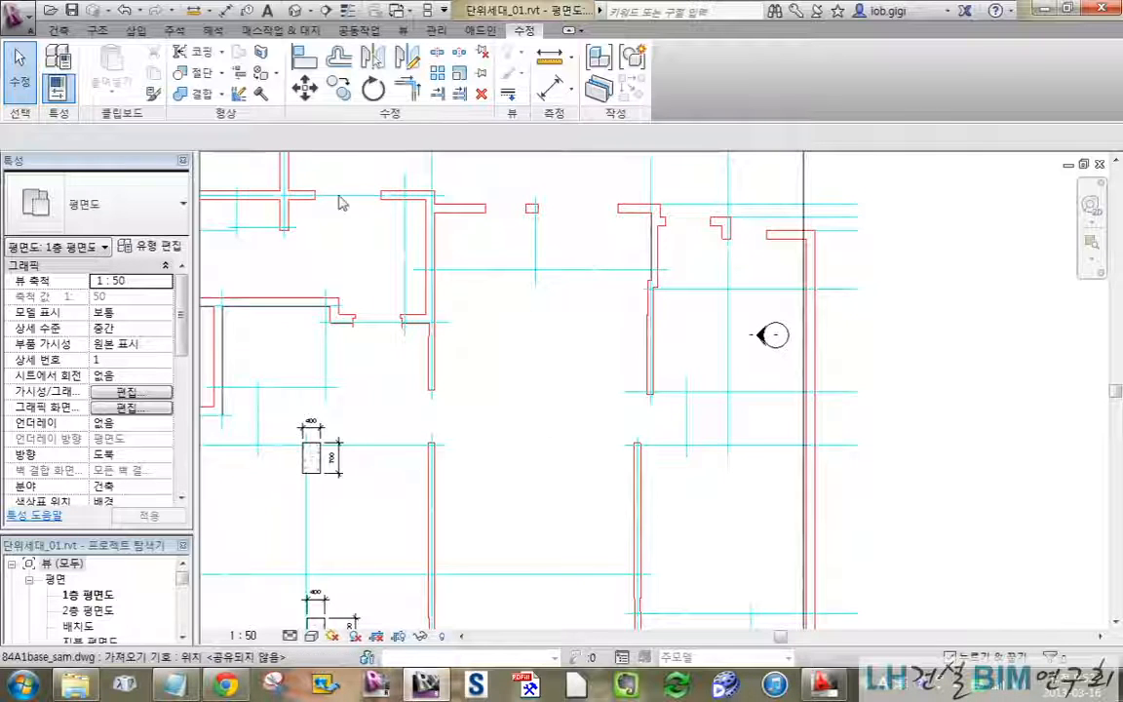
{"action": "scroll", "coordinate": [854, 249], "scroll_direction": "up", "scroll_amount": 3}
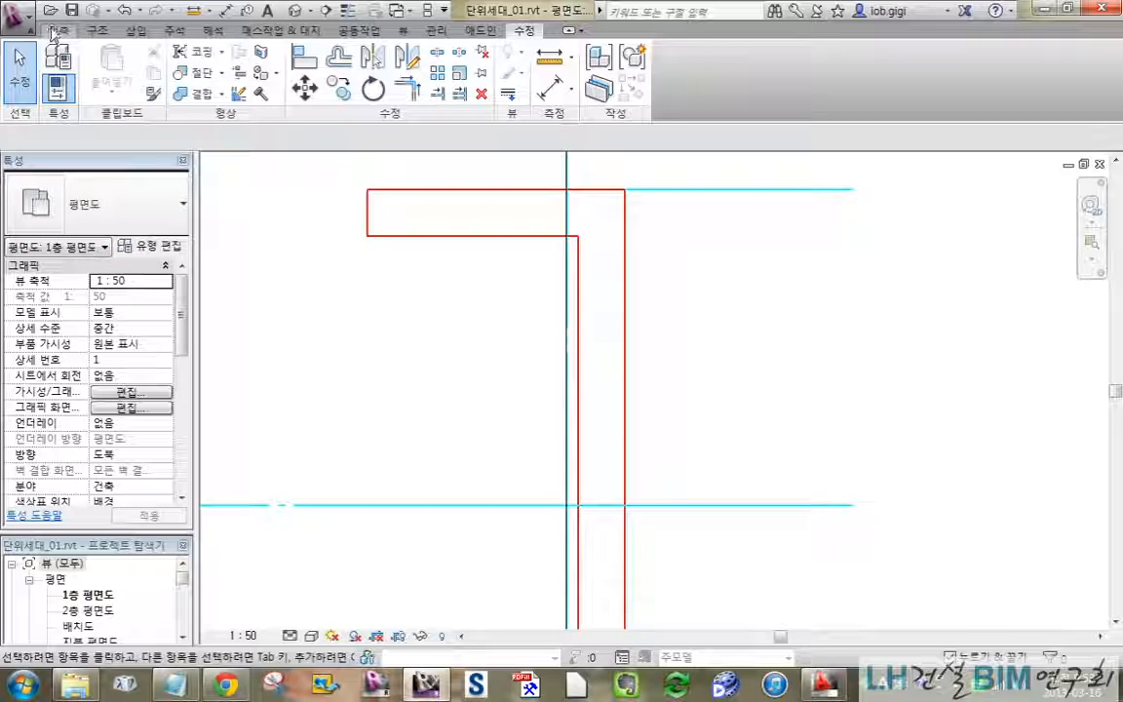
{"action": "left_click", "coordinate": [99, 32]}
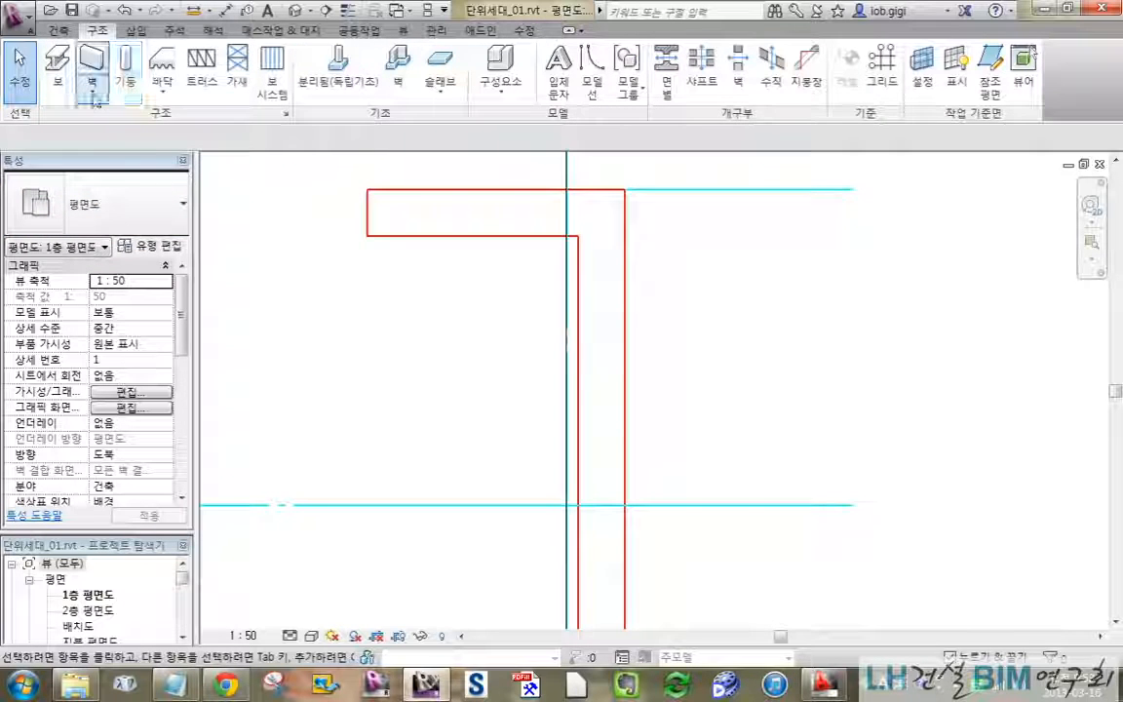
{"action": "left_click", "coordinate": [96, 62]}
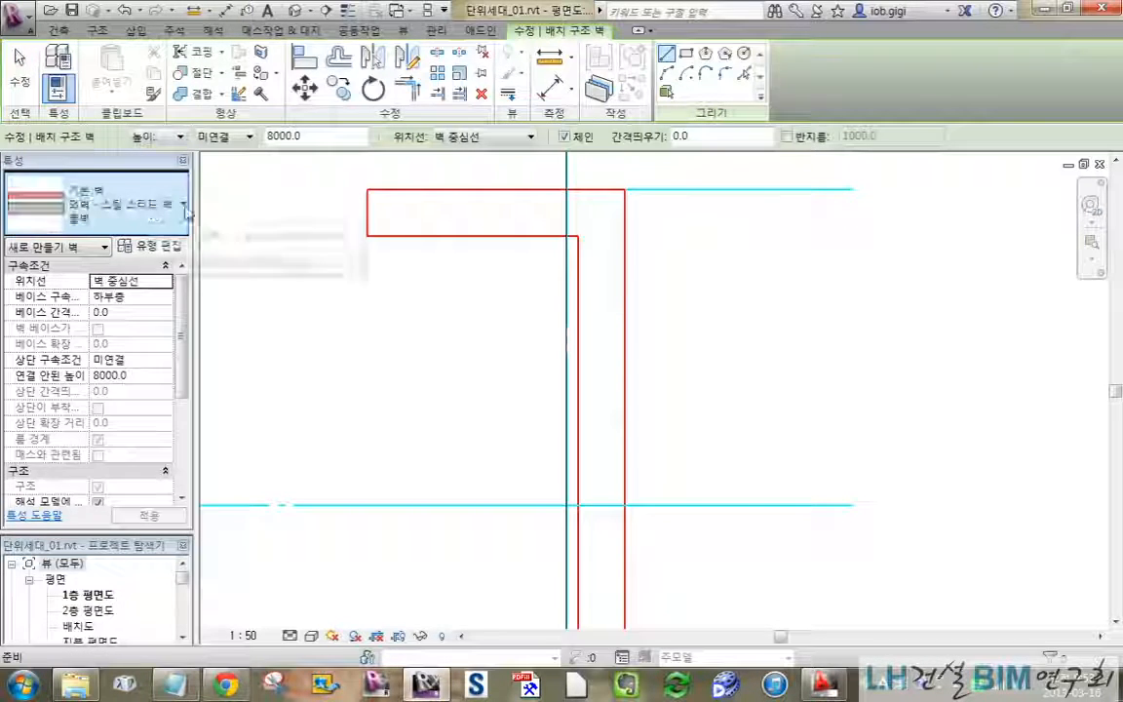
{"action": "left_click", "coordinate": [177, 205]}
{"action": "left_click_drag", "start_coordinate": [242, 349], "coordinate": [261, 434]}
{"action": "left_click", "coordinate": [433, 389]}
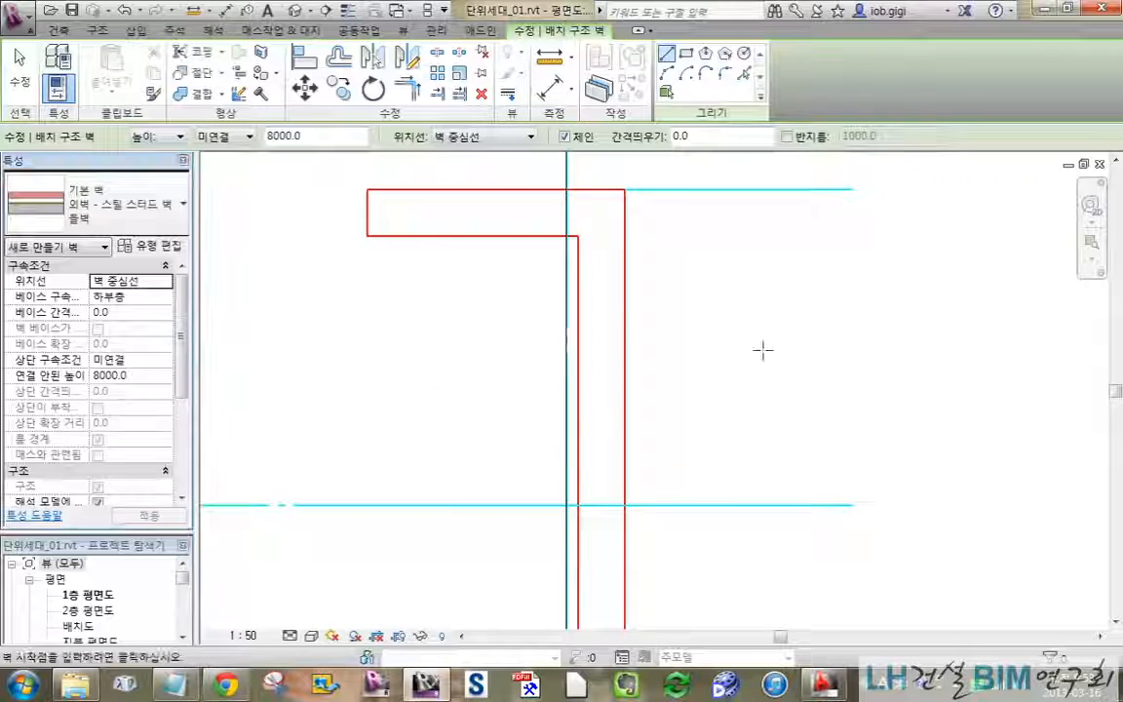
{"action": "left_click", "coordinate": [21, 72]}
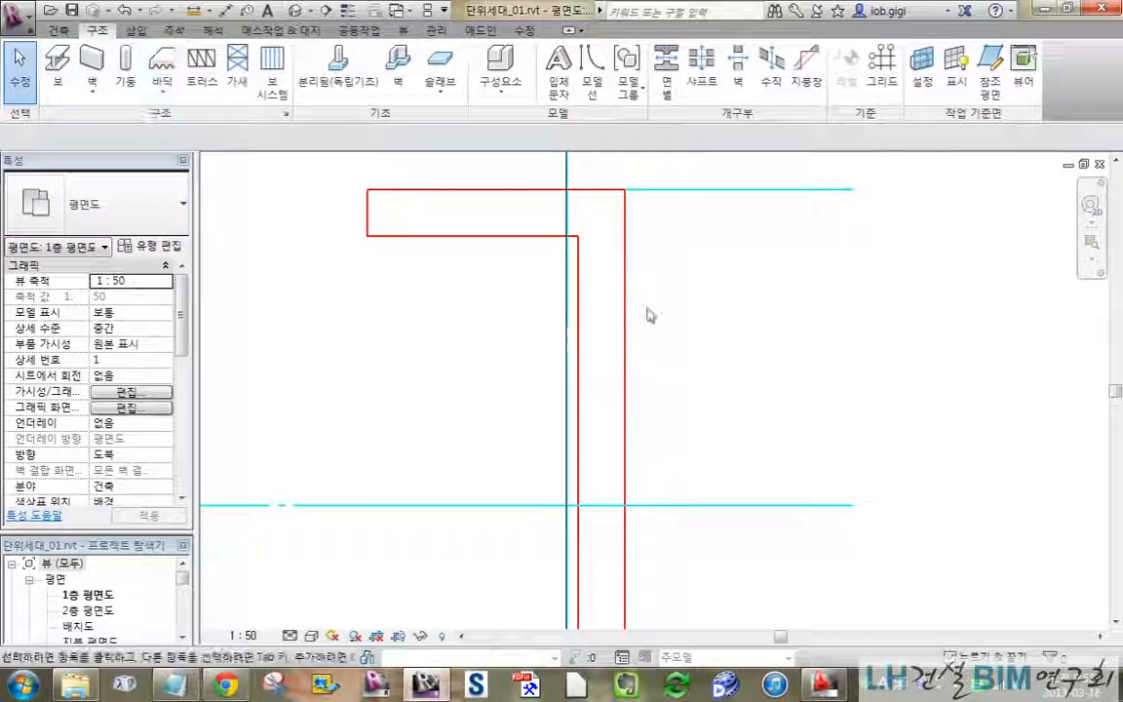
Draw a horizontal structural wall of type 옹벽 - 300mm 콘크리트, about 860 mm long, just below the DWG wall corner's horizontal leg
{"action": "left_click", "coordinate": [92, 63]}
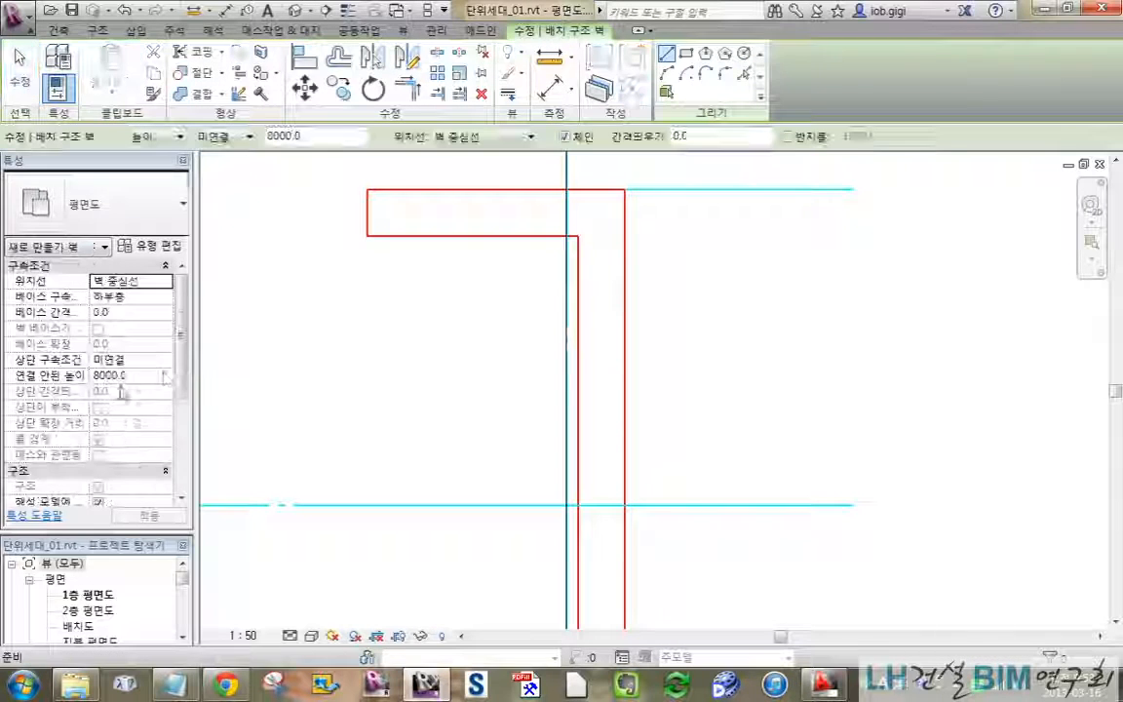
{"action": "left_click", "coordinate": [136, 212]}
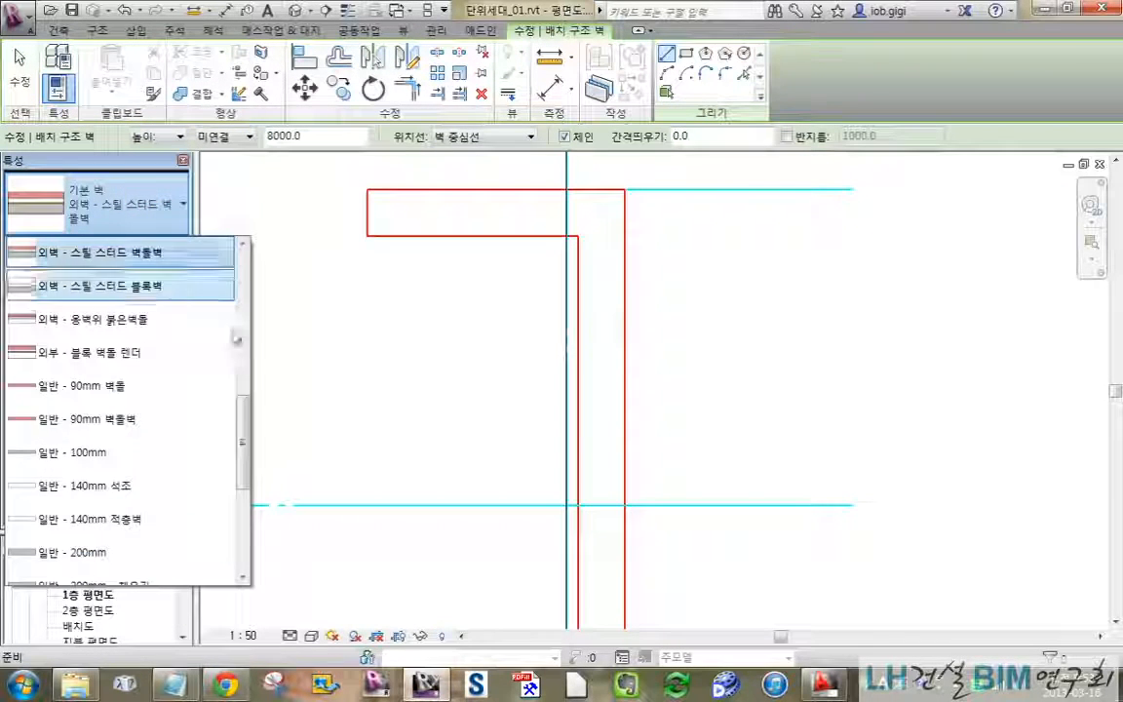
{"action": "left_click_drag", "start_coordinate": [243, 431], "coordinate": [244, 390]}
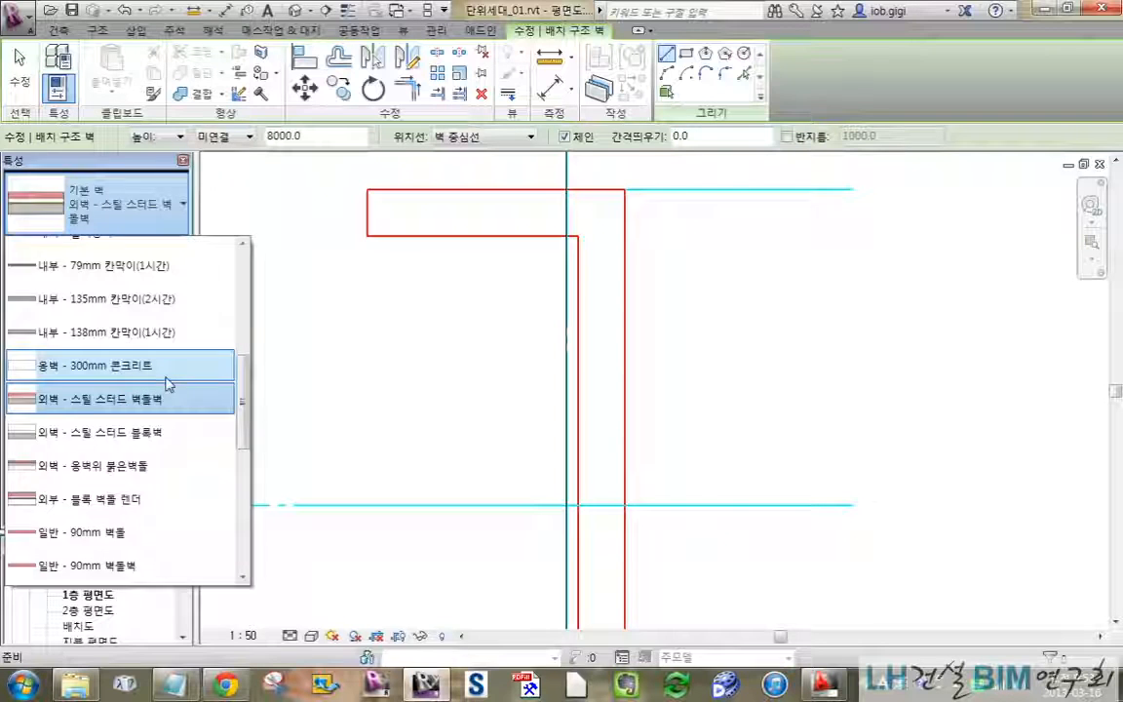
{"action": "left_click", "coordinate": [164, 369]}
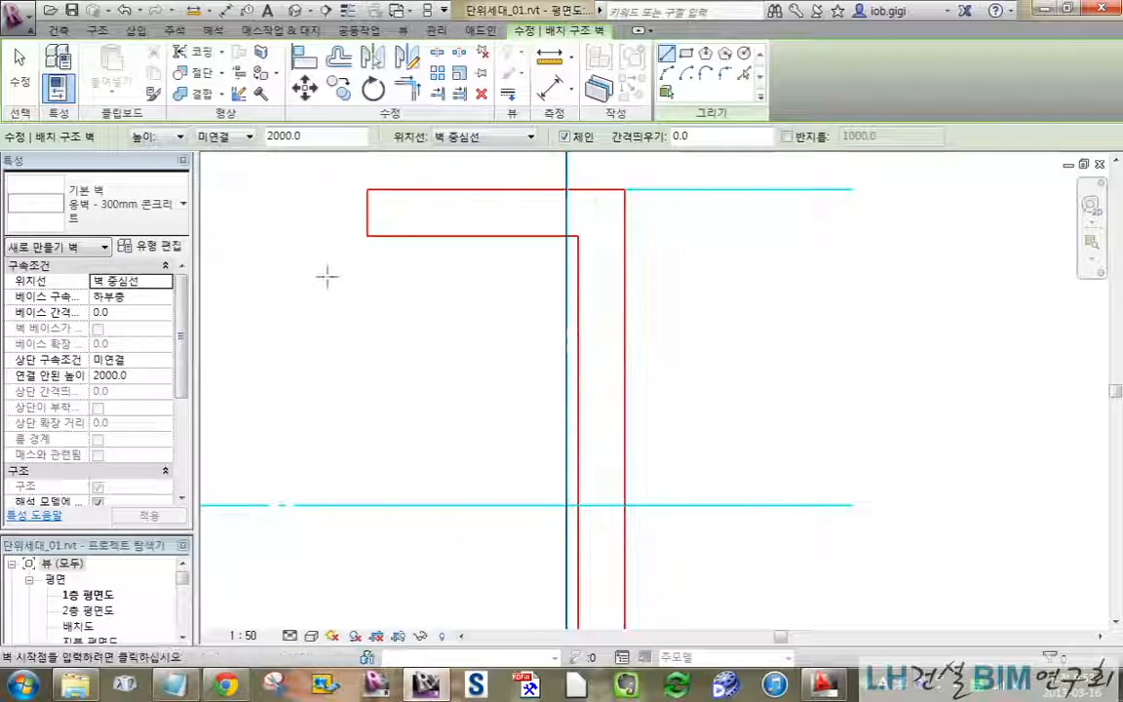
{"action": "left_click", "coordinate": [308, 315]}
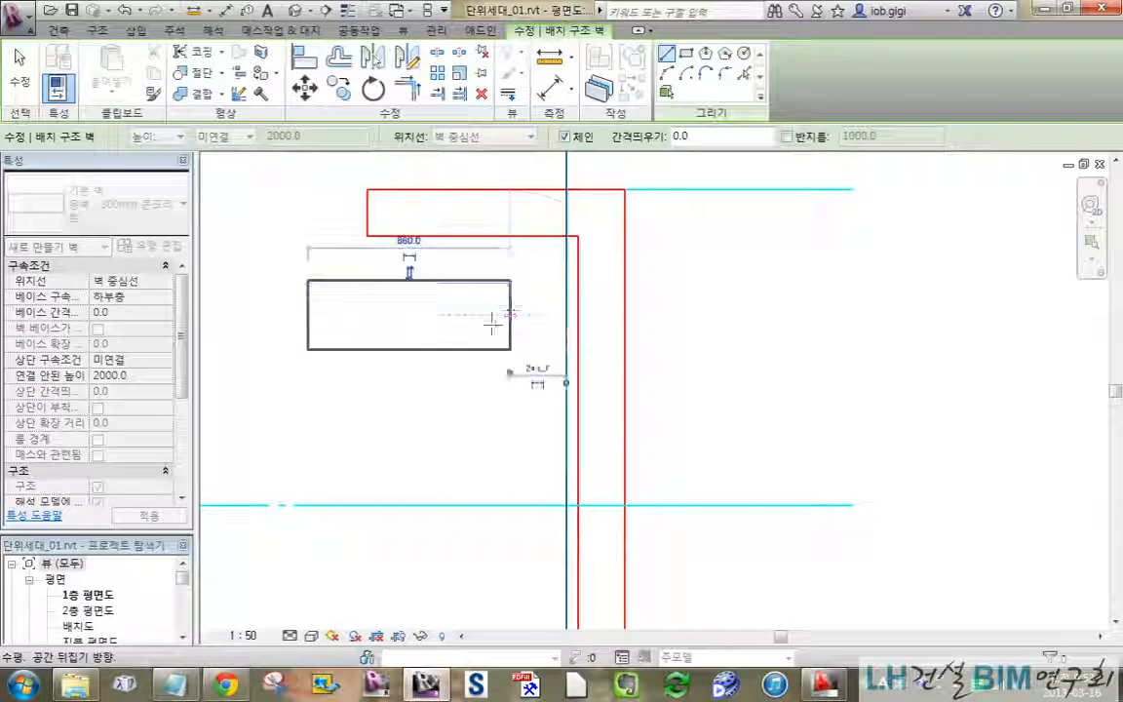
{"action": "left_click", "coordinate": [509, 315]}
{"action": "key", "text": "Escape"}
{"action": "key", "text": "Escape"}
{"action": "key", "text": "Escape"}
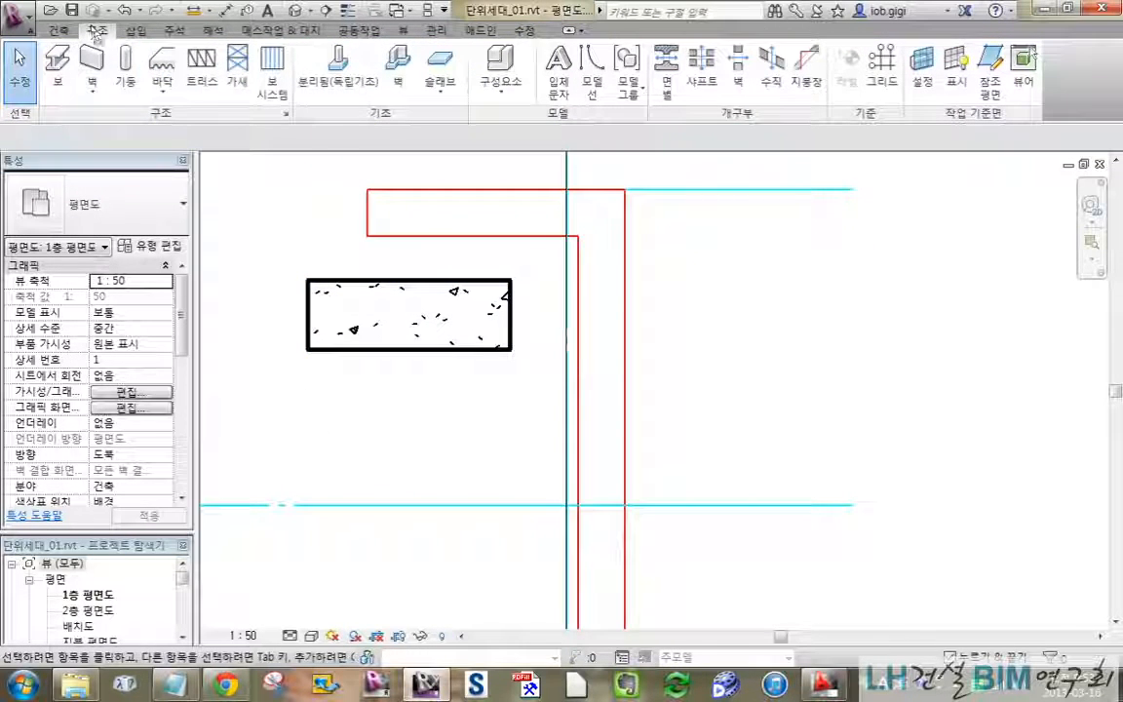
Add aligned dimensions for the thickness of the horizontal and vertical legs of the DWG wall corner
{"action": "left_click", "coordinate": [175, 30]}
{"action": "left_click", "coordinate": [54, 66]}
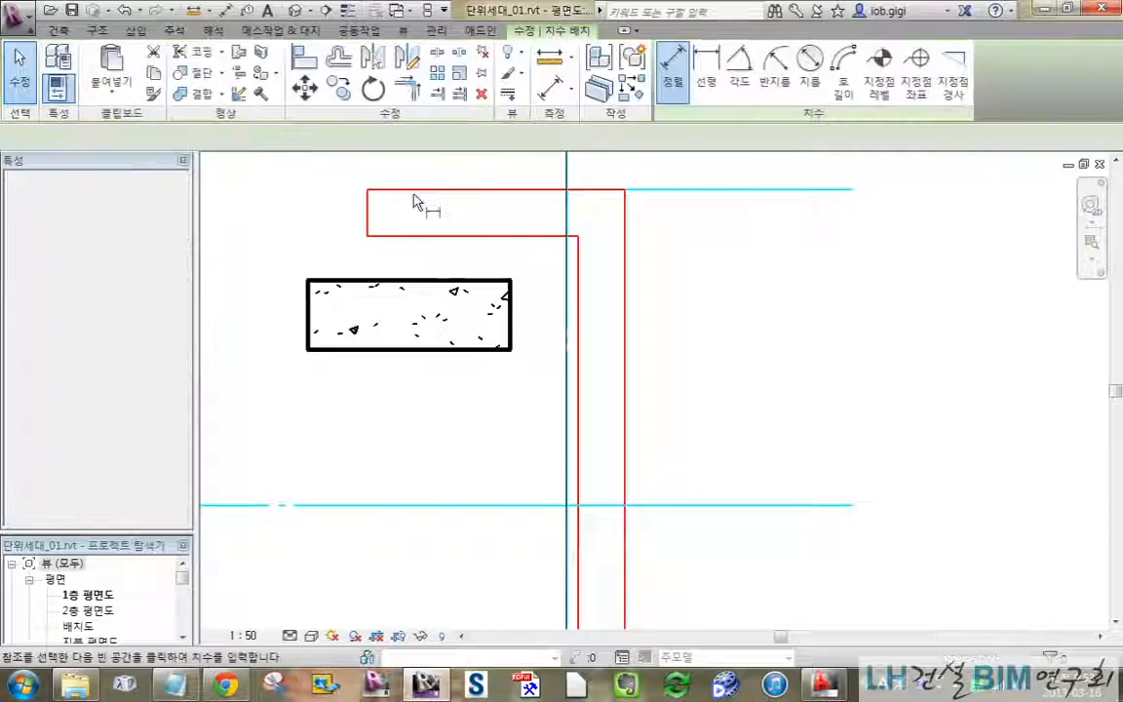
{"action": "left_click", "coordinate": [449, 236]}
{"action": "left_click", "coordinate": [450, 190]}
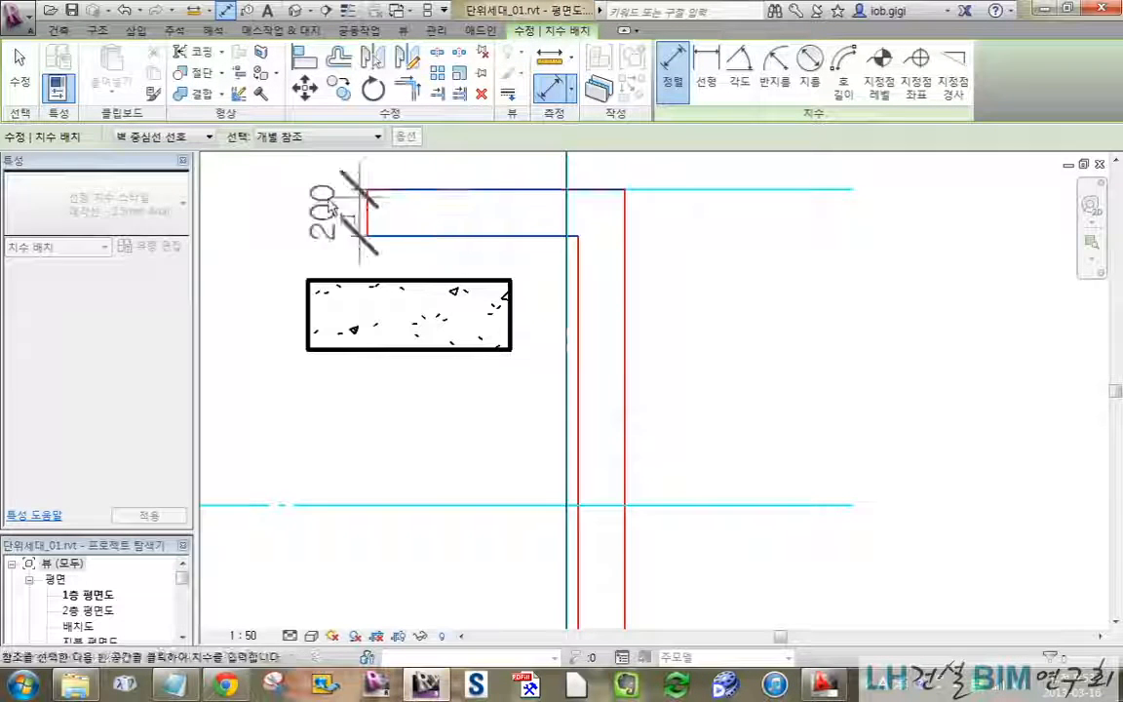
{"action": "left_click", "coordinate": [298, 209]}
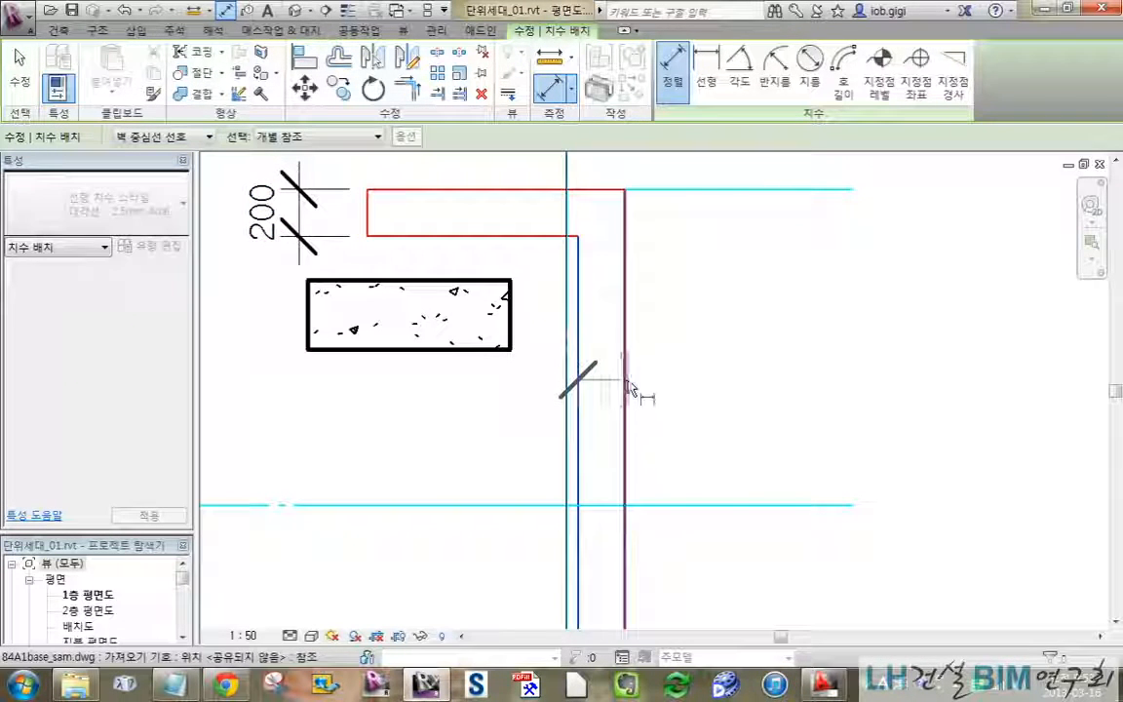
{"action": "left_click", "coordinate": [626, 383]}
{"action": "left_click", "coordinate": [672, 461]}
Add an aligned dimension for the thickness of the vertical DWG wall outline west of the dimensioned corner
{"action": "scroll", "coordinate": [791, 359], "scroll_direction": "down", "scroll_amount": 5}
{"action": "scroll", "coordinate": [492, 402], "scroll_direction": "down", "scroll_amount": 1}
{"action": "middle_click_drag", "start_coordinate": [492, 402], "coordinate": [672, 395]}
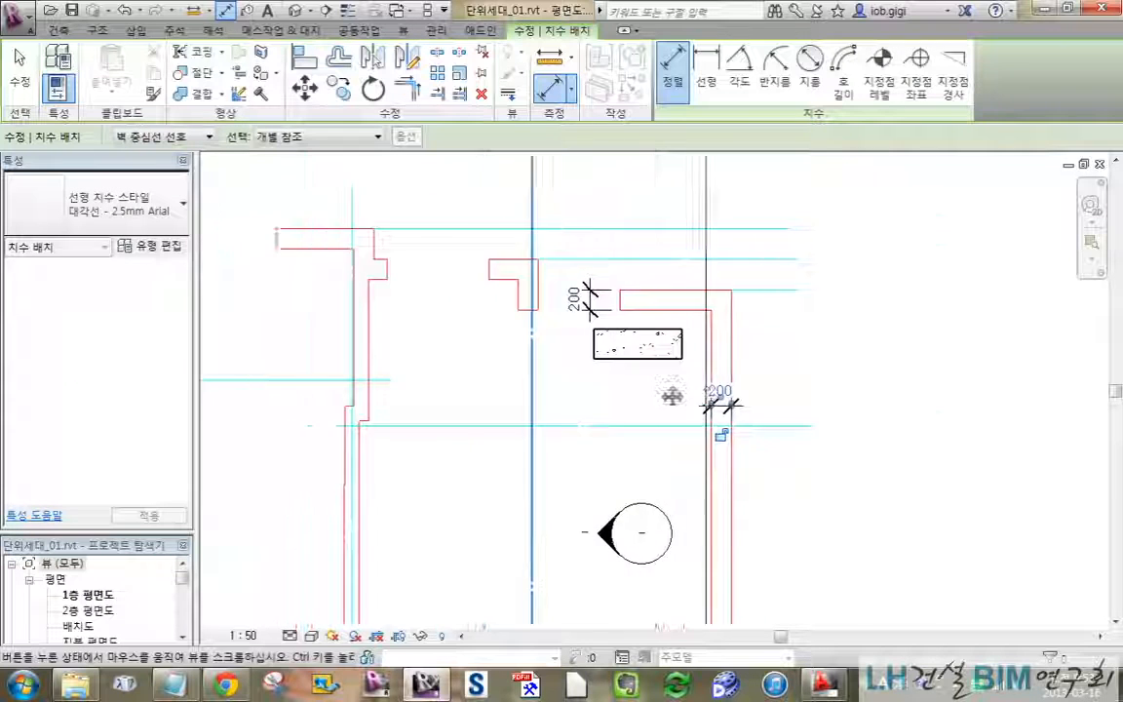
{"action": "scroll", "coordinate": [519, 314], "scroll_direction": "up", "scroll_amount": 3}
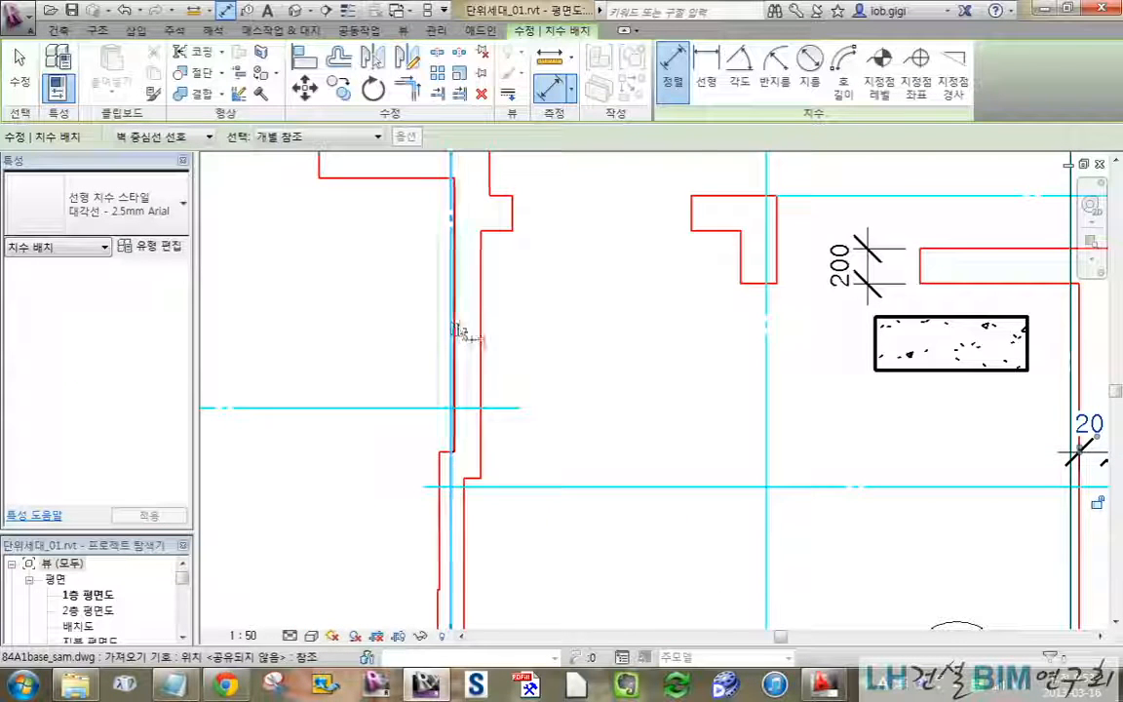
{"action": "left_click", "coordinate": [454, 331]}
{"action": "left_click", "coordinate": [482, 320]}
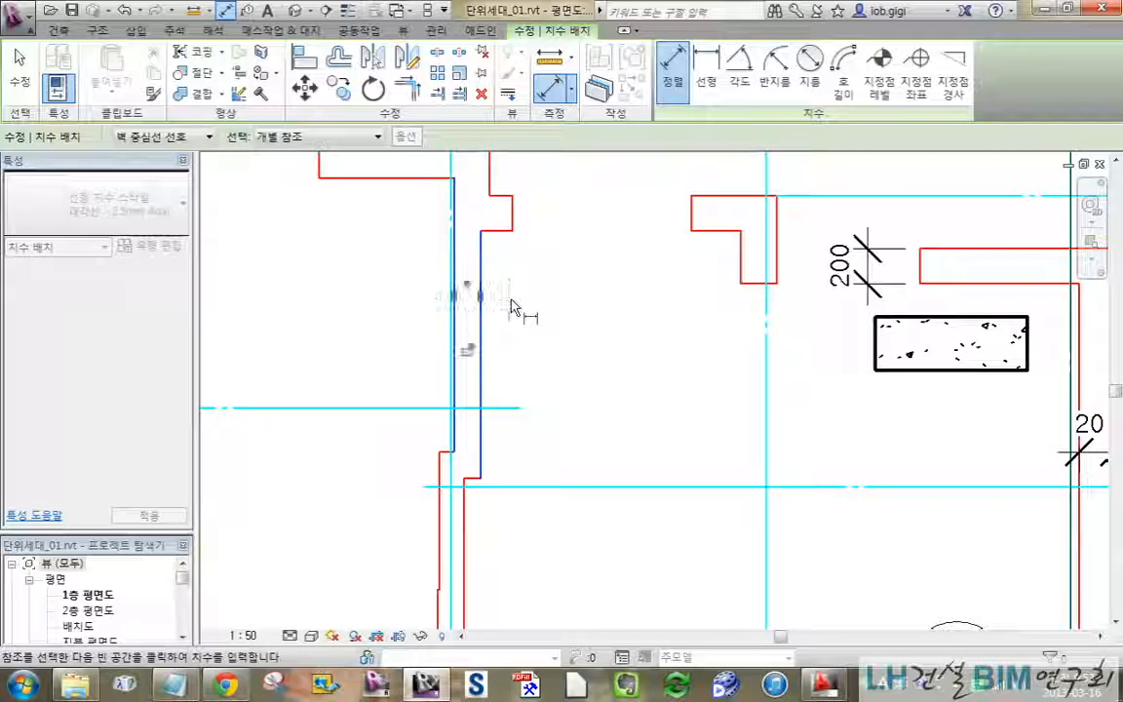
{"action": "left_click", "coordinate": [514, 309]}
{"action": "scroll", "coordinate": [602, 363], "scroll_direction": "down", "scroll_amount": 4}
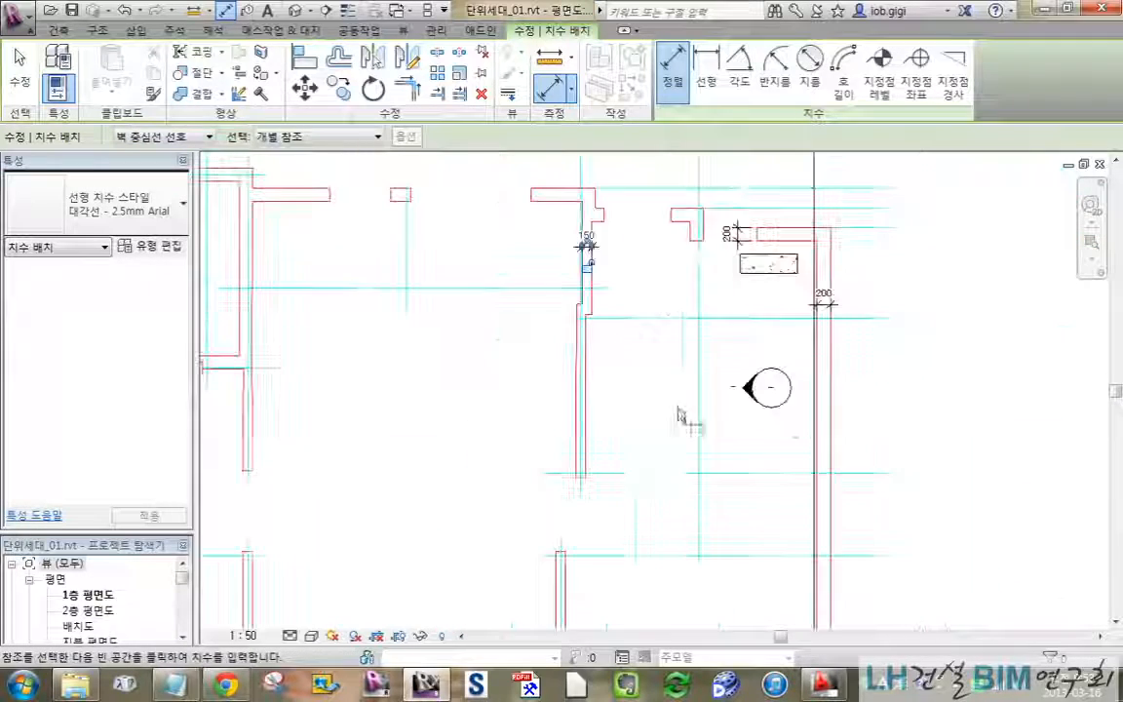
{"action": "mouse_move", "coordinate": [679, 416]}
{"action": "middle_mouse_down"}
{"action": "mouse_move", "coordinate": [979, 172]}
{"action": "mouse_move", "coordinate": [982, 80]}
{"action": "mouse_move", "coordinate": [842, 421]}
{"action": "mouse_move", "coordinate": [619, 571]}
{"action": "mouse_move", "coordinate": [604, 569]}
{"action": "middle_mouse_up"}
{"action": "scroll", "coordinate": [720, 325], "scroll_direction": "up", "scroll_amount": 3}
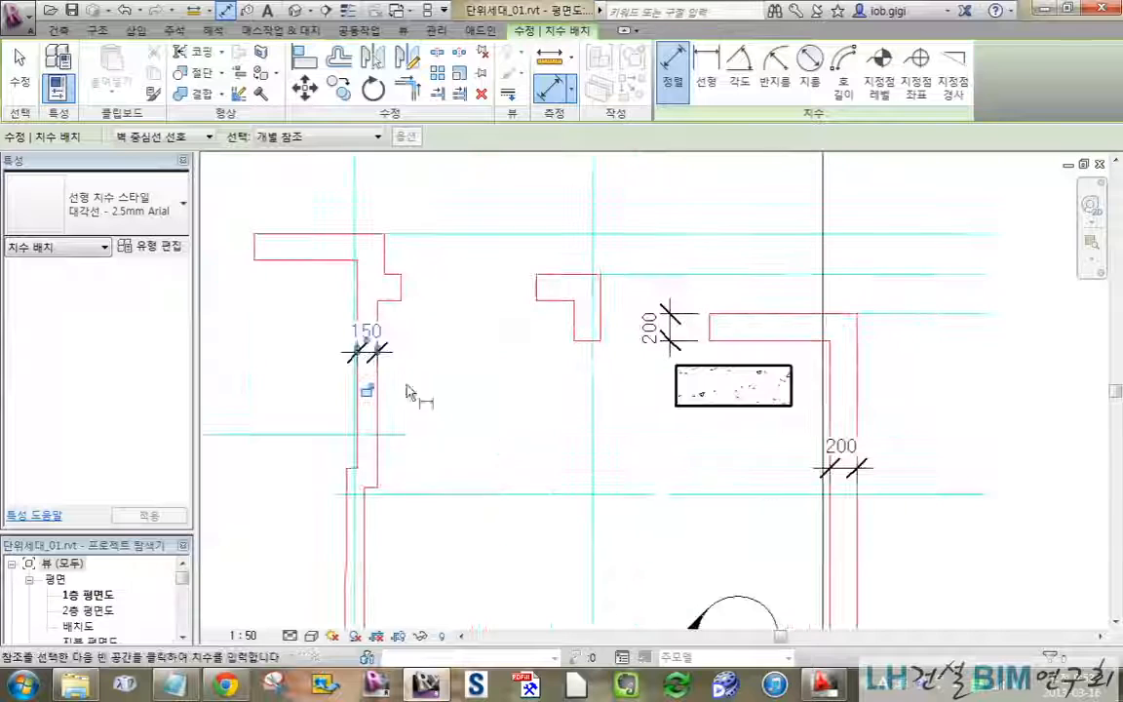
{"action": "middle_click_drag", "start_coordinate": [529, 399], "coordinate": [523, 403]}
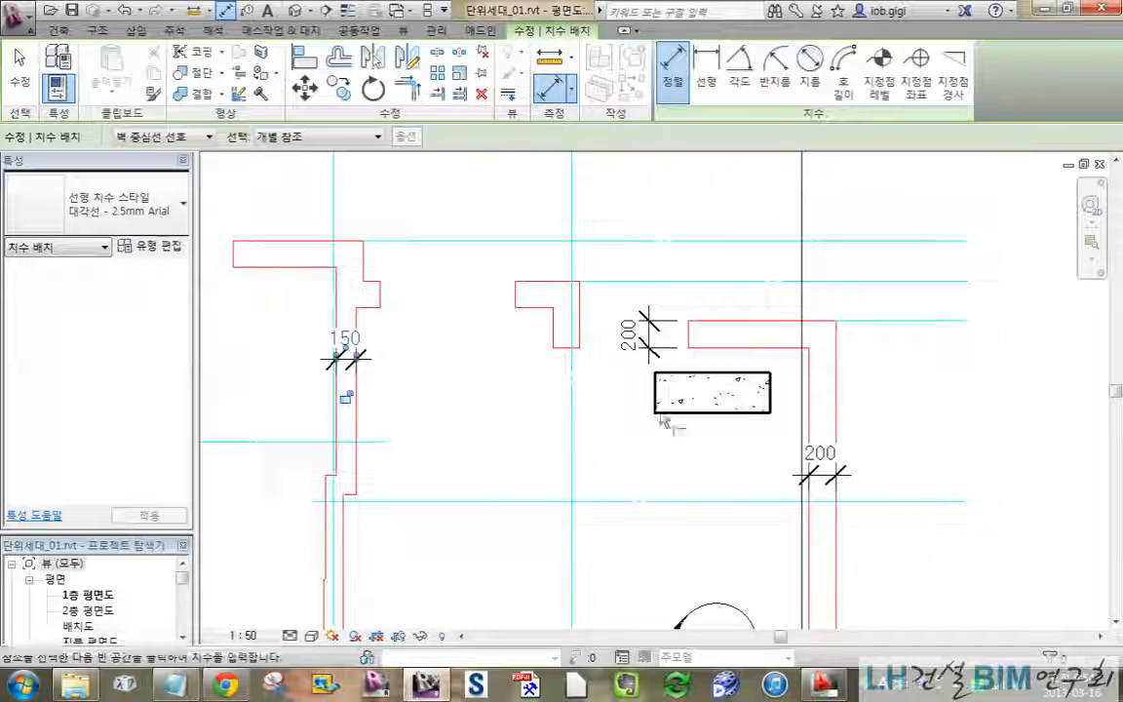
{"action": "key", "text": "Escape"}
Select the concrete wall and look through the available basic wall types without changing its type
{"action": "left_click", "coordinate": [715, 409]}
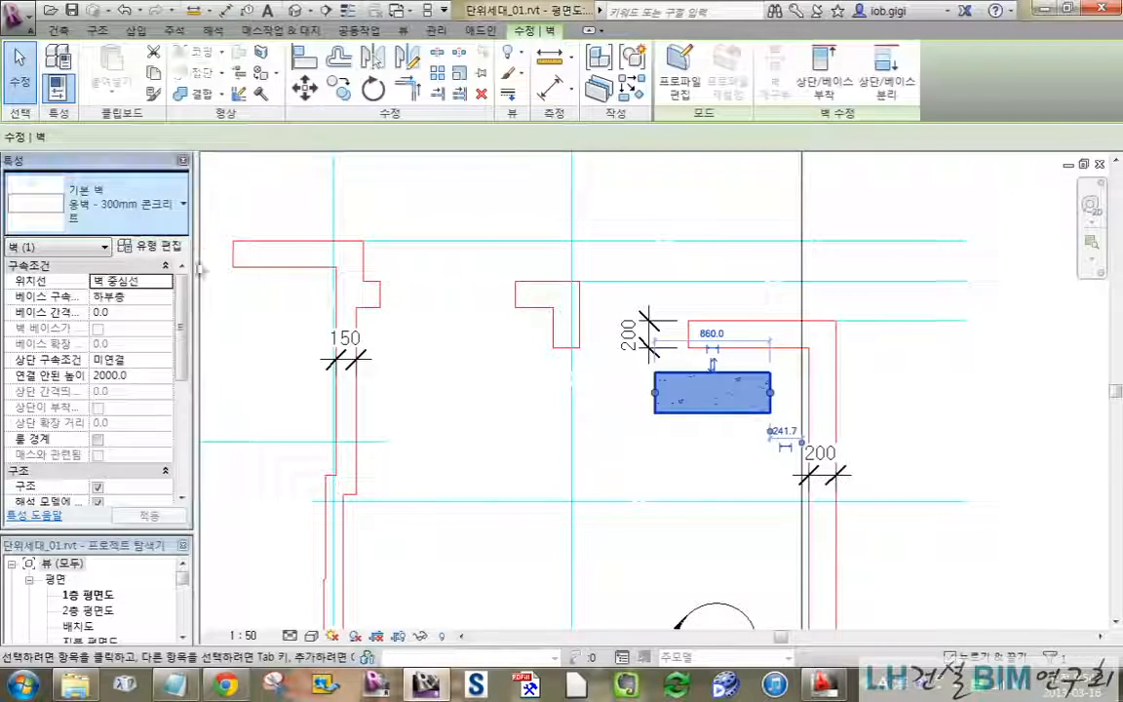
{"action": "left_click", "coordinate": [117, 204]}
{"action": "scroll", "coordinate": [246, 351], "scroll_direction": "up", "scroll_amount": 2}
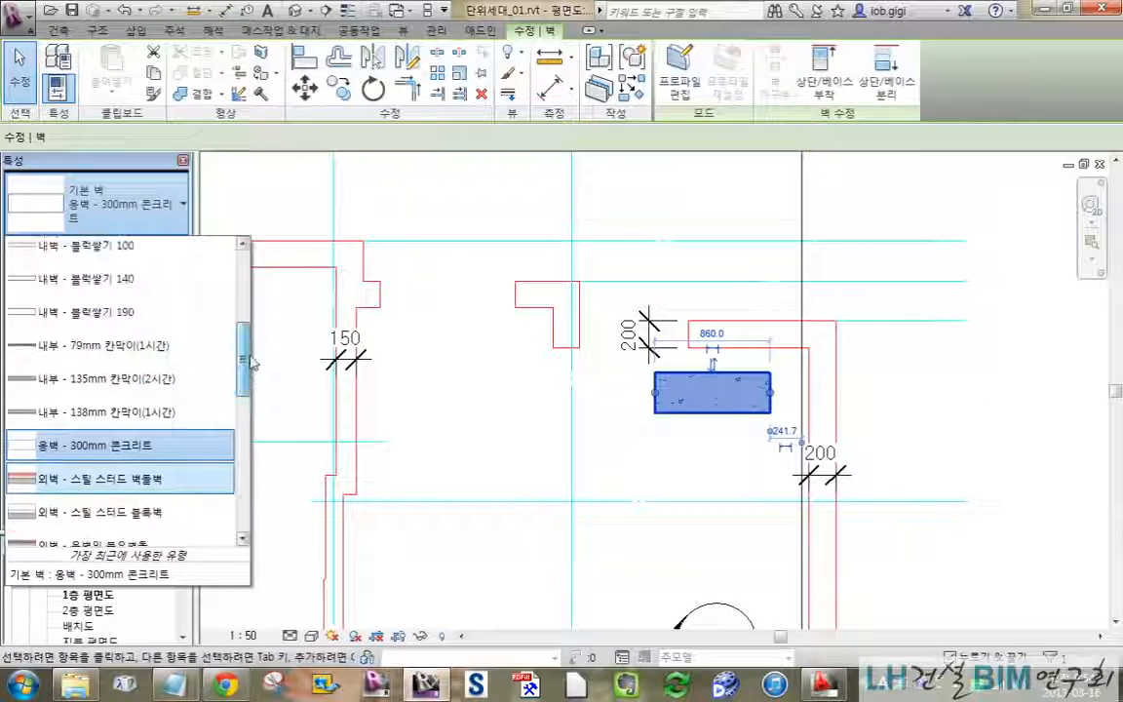
{"action": "scroll", "coordinate": [259, 312], "scroll_direction": "up", "scroll_amount": 1}
{"action": "scroll", "coordinate": [259, 294], "scroll_direction": "up", "scroll_amount": 2}
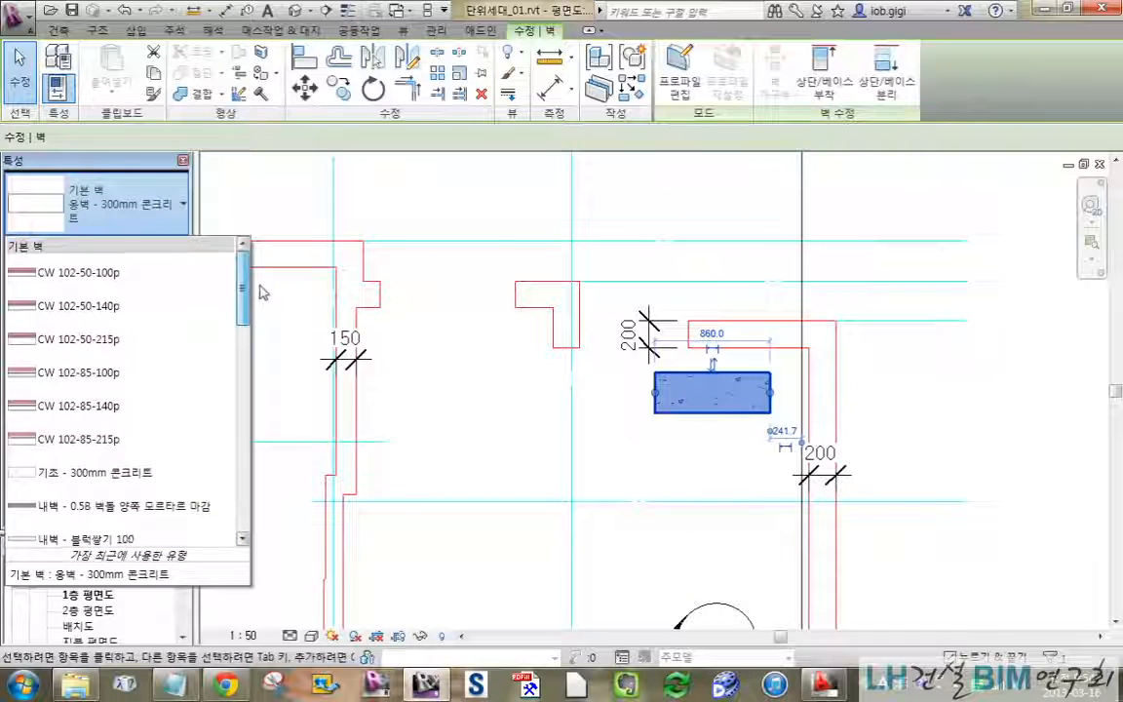
{"action": "scroll", "coordinate": [261, 332], "scroll_direction": "down", "scroll_amount": 4}
{"action": "left_click_drag", "start_coordinate": [258, 349], "coordinate": [469, 419]}
{"action": "left_click", "coordinate": [469, 419]}
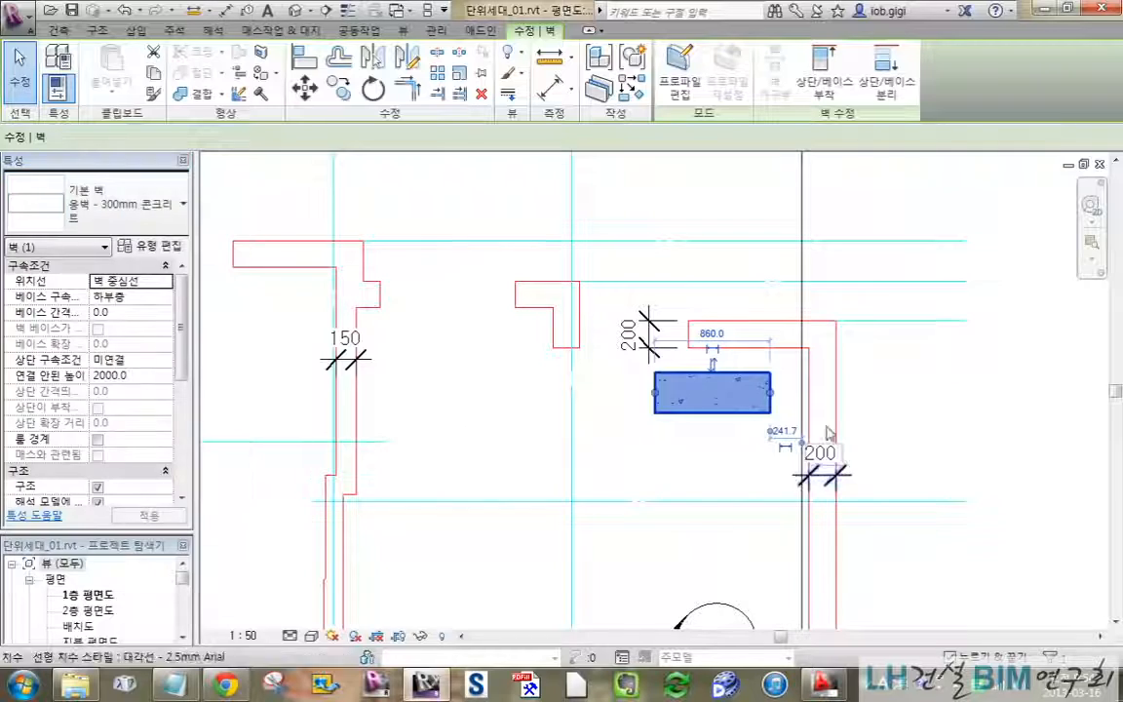
Duplicate the selected wall's 옹벽 - 300mm 콘크리트 type under the name c_200
{"action": "scroll", "coordinate": [799, 409], "scroll_direction": "up", "scroll_amount": 1}
{"action": "left_click", "coordinate": [150, 245]}
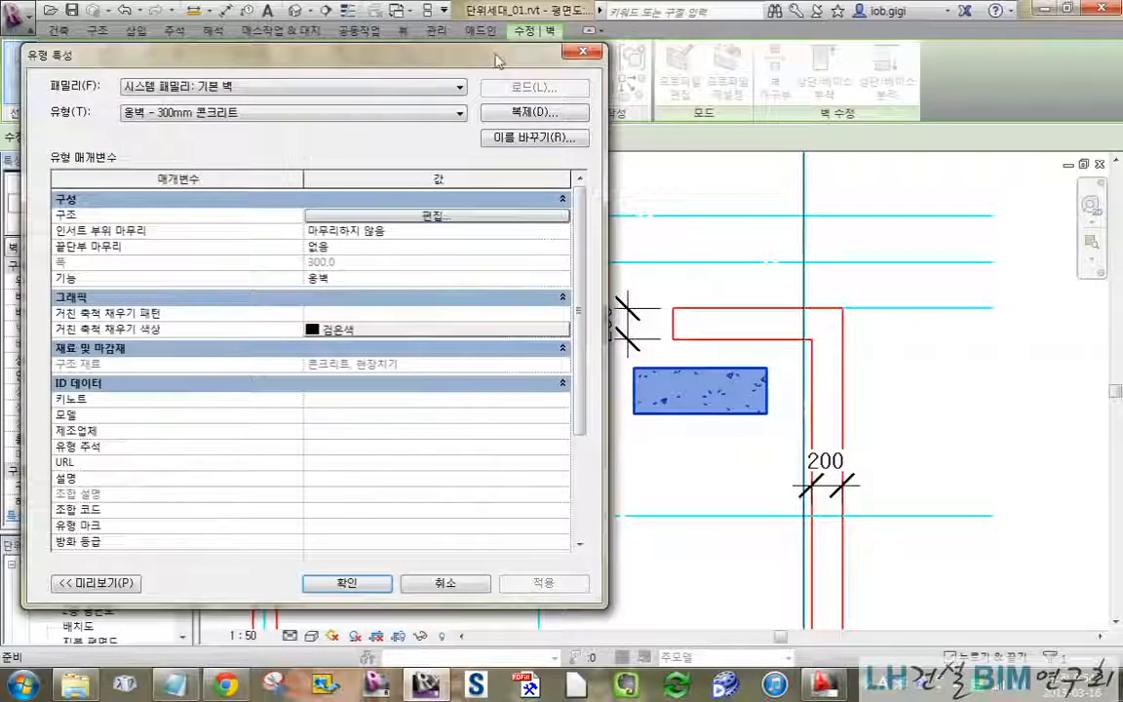
{"action": "left_click", "coordinate": [534, 117]}
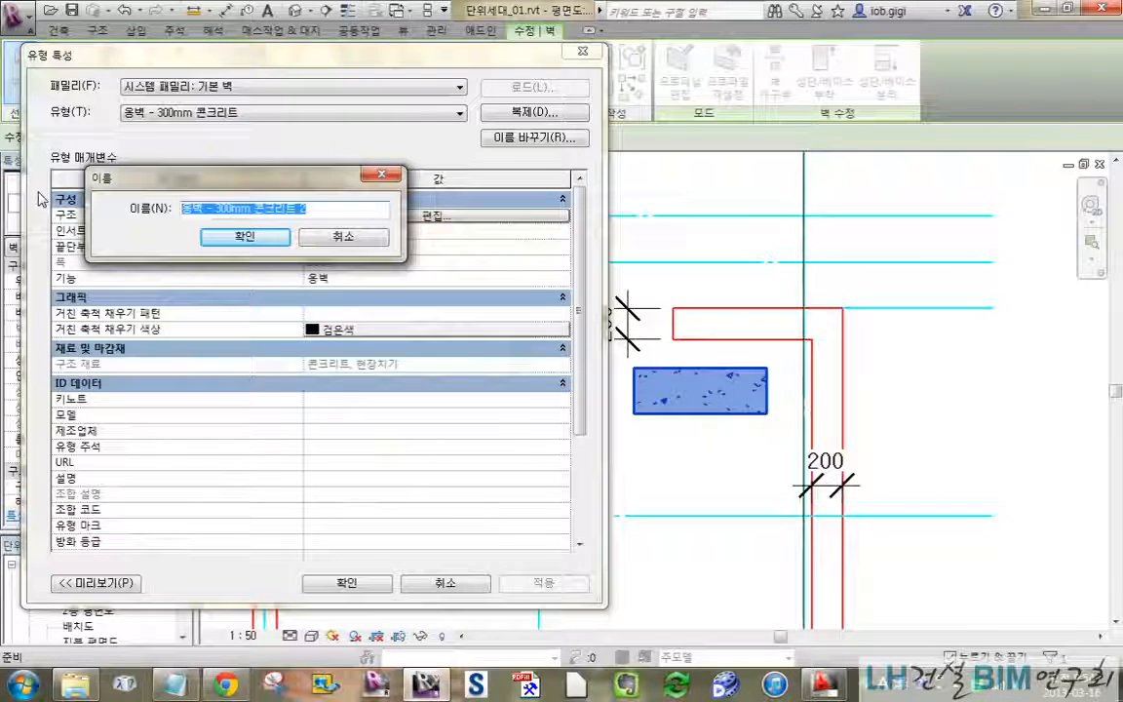
{"action": "key", "text": "BackSpace"}
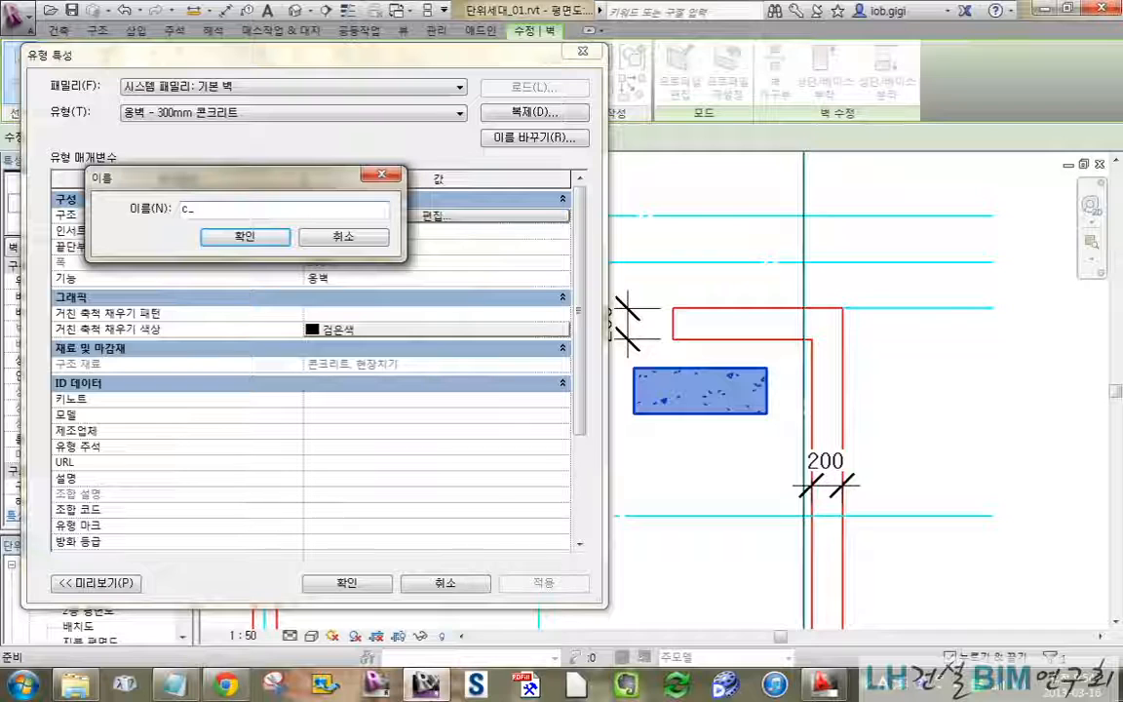
{"action": "left_click", "coordinate": [275, 239]}
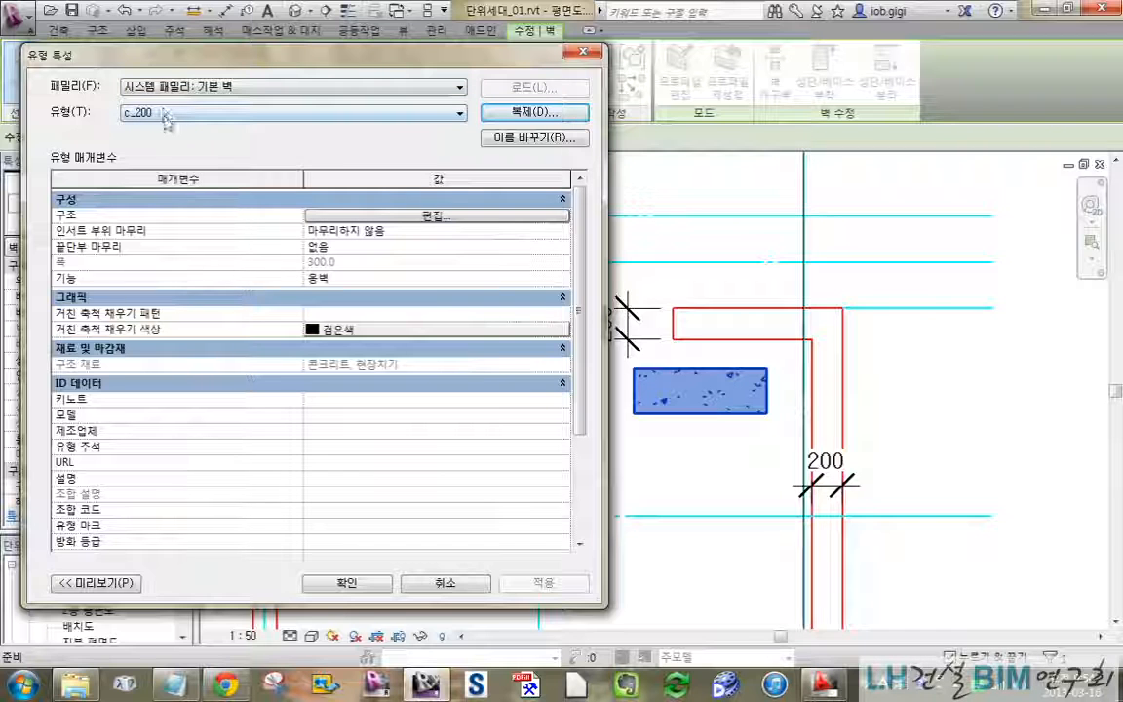
Set the thickness of the c_200 type's 구조 [1] layer to 200, apply the type changes and deselect the wall
{"action": "left_click", "coordinate": [419, 216]}
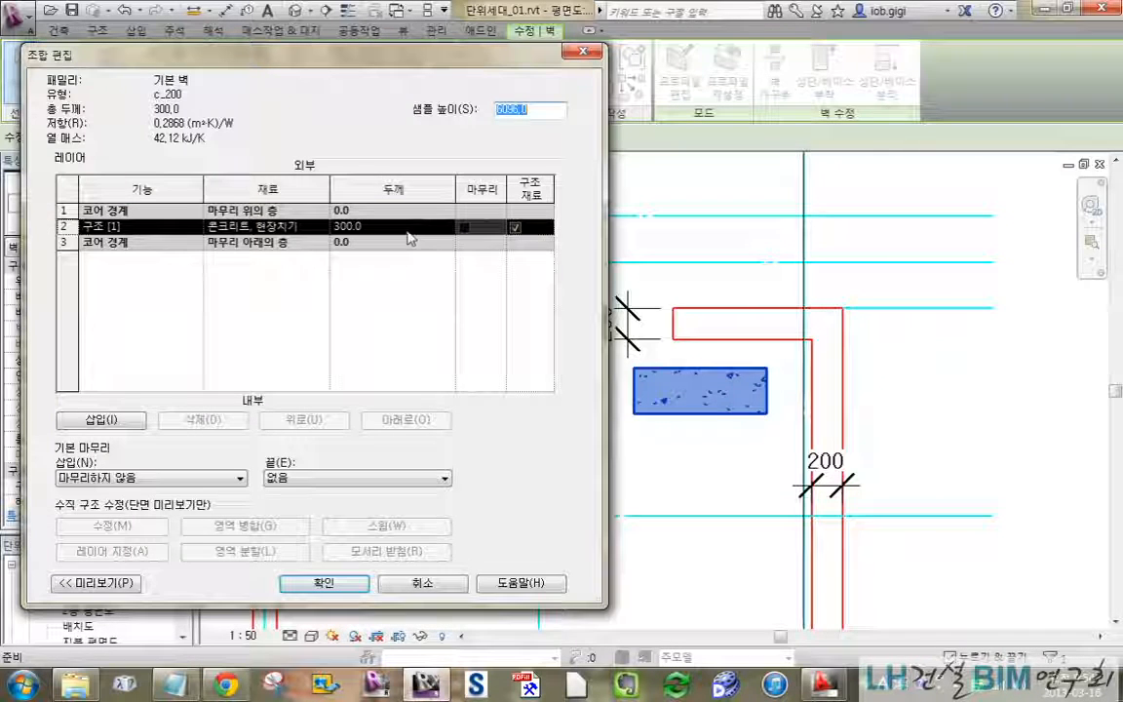
{"action": "left_click", "coordinate": [409, 227]}
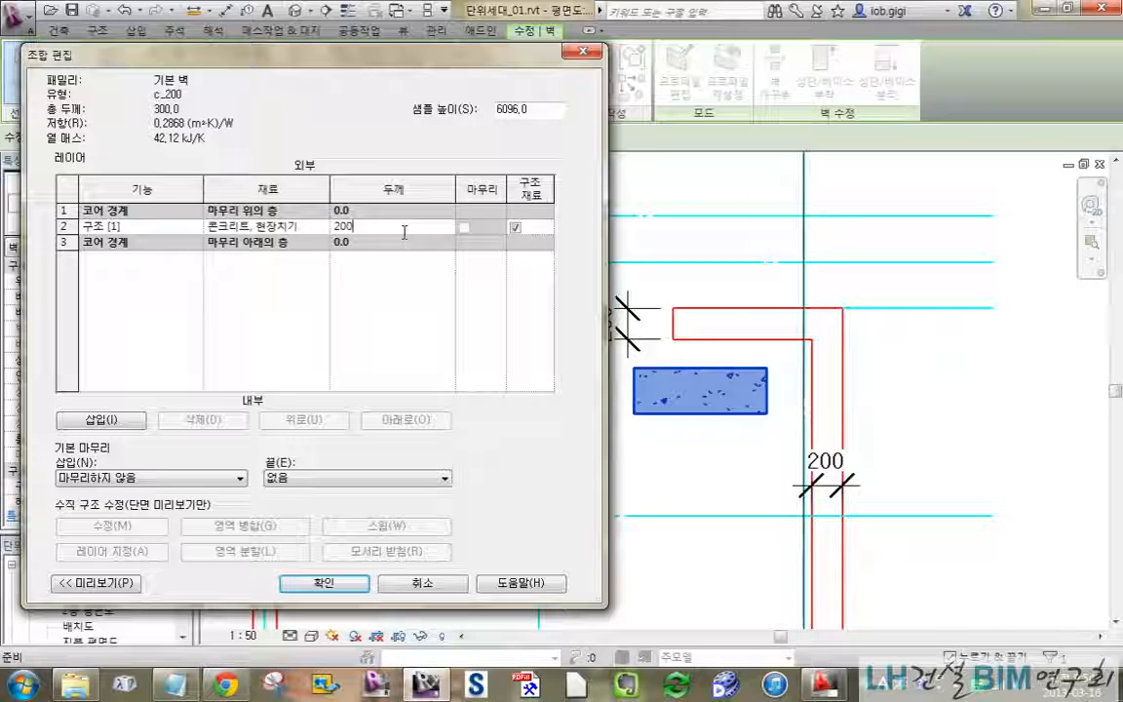
{"action": "left_click", "coordinate": [339, 584]}
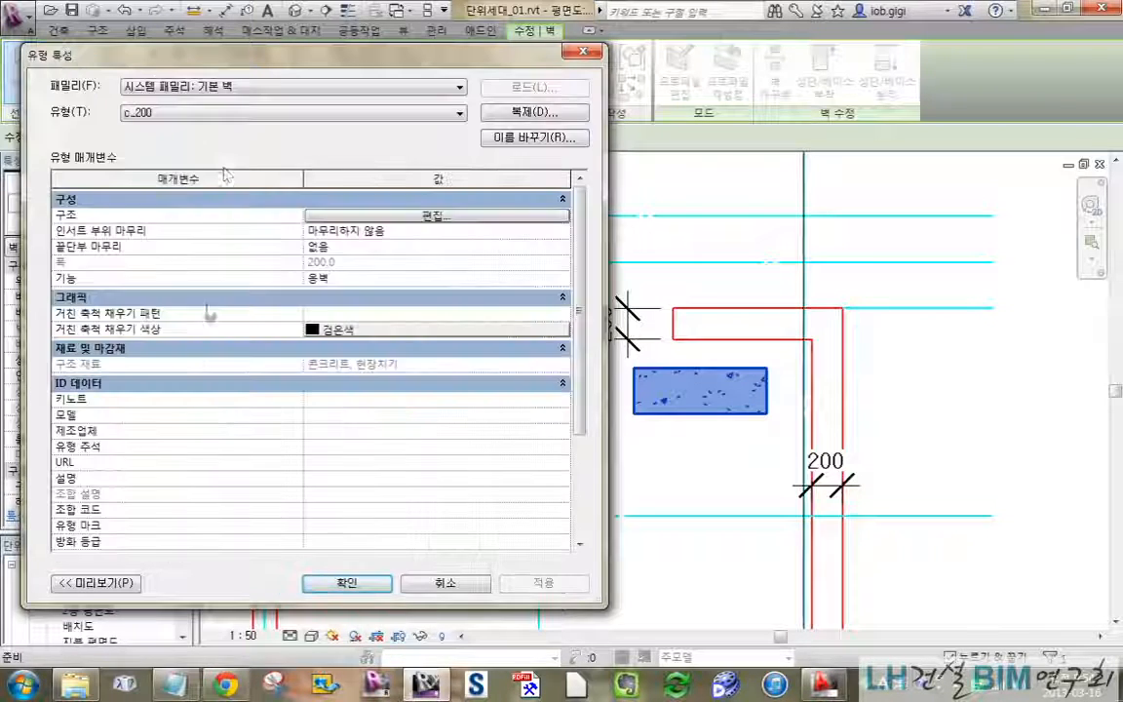
{"action": "left_click", "coordinate": [363, 583]}
{"action": "left_click", "coordinate": [703, 451]}
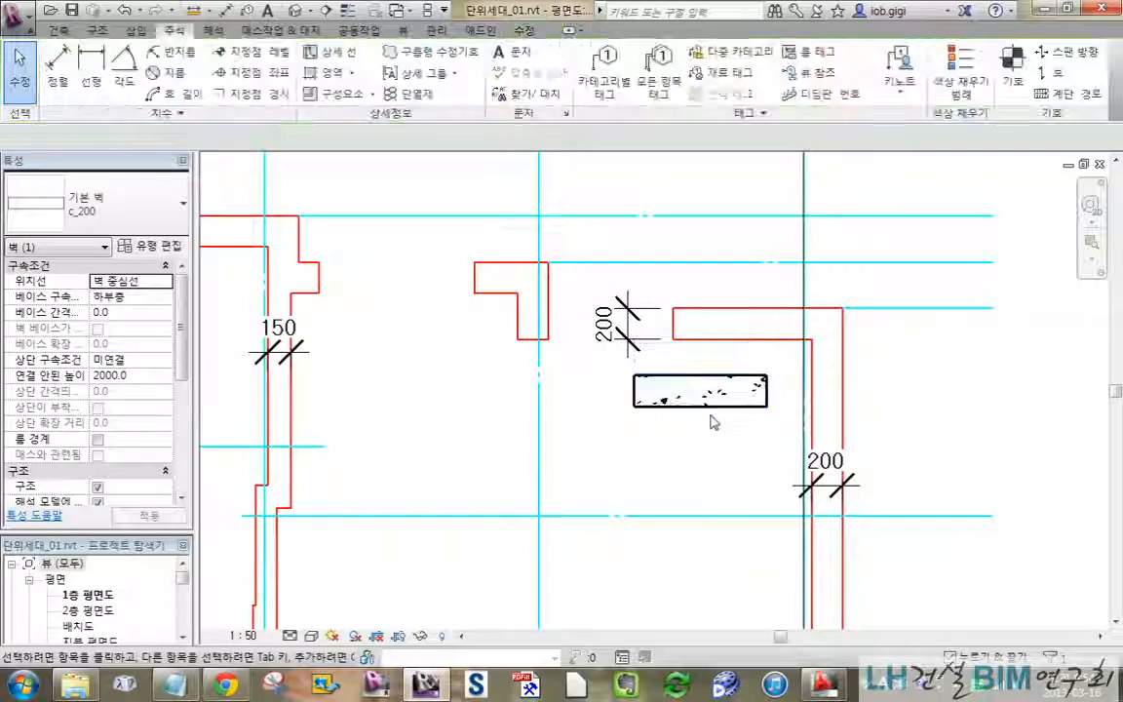
Add an aligned dimension across the thickness of the horizontal c_200 concrete wall, placed at its west end
{"action": "left_click", "coordinate": [709, 403]}
{"action": "left_click", "coordinate": [638, 470]}
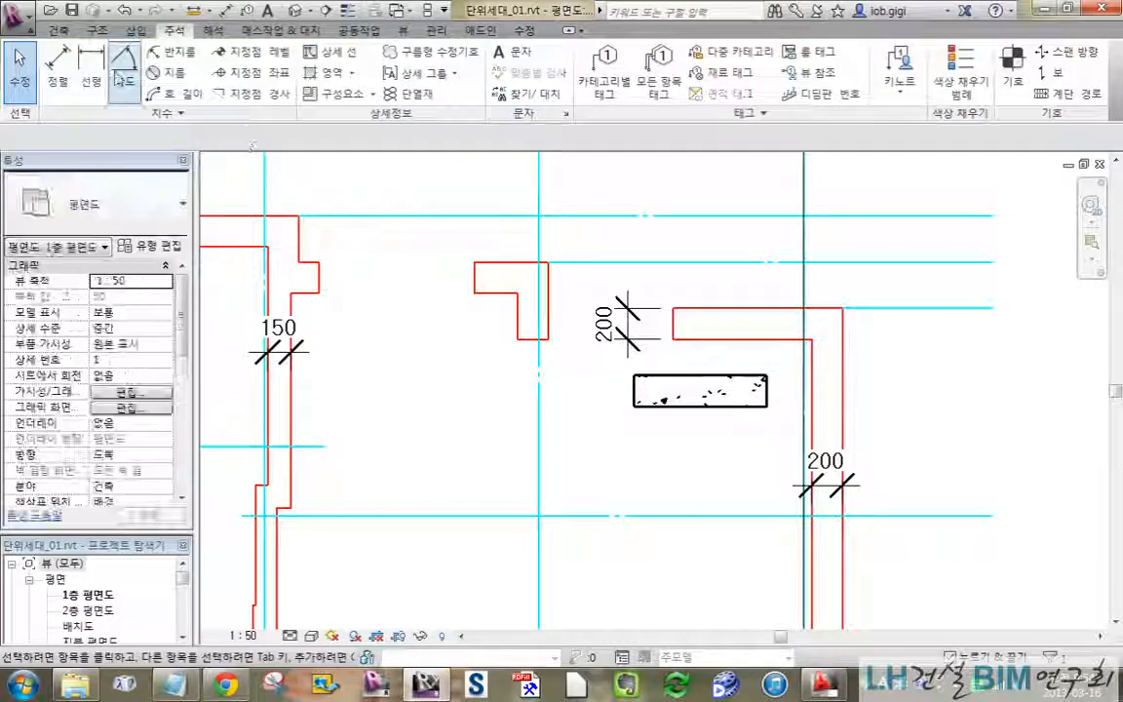
{"action": "left_click", "coordinate": [58, 69]}
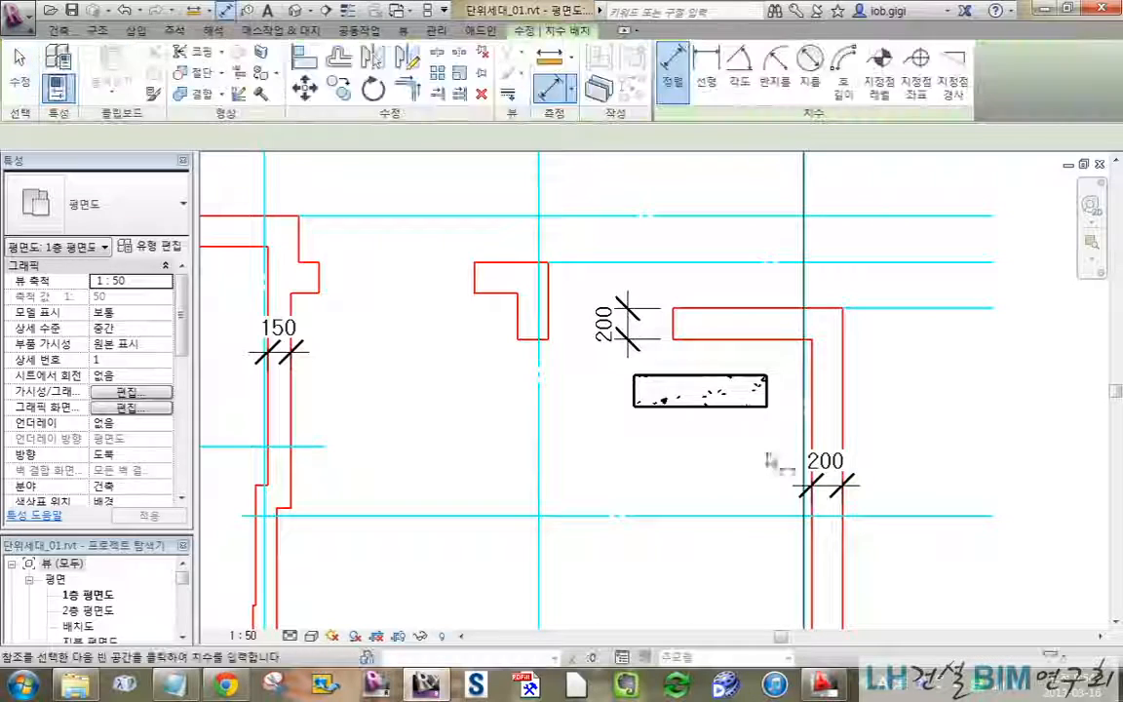
{"action": "left_click", "coordinate": [722, 411]}
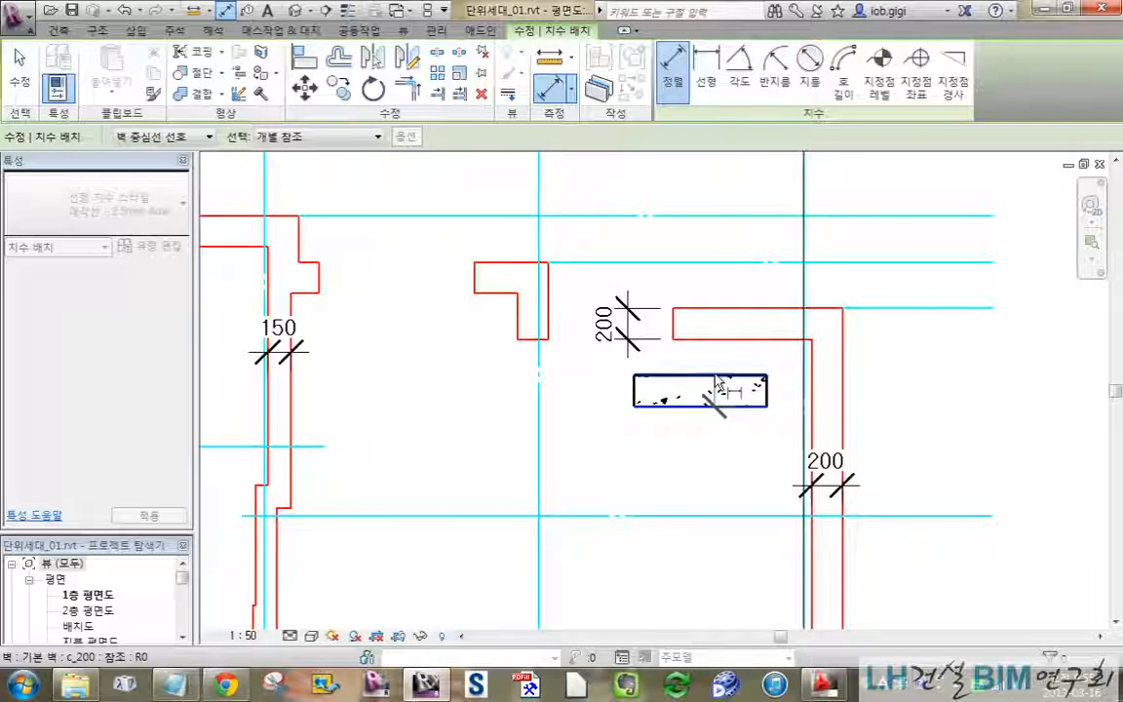
{"action": "left_click", "coordinate": [715, 377]}
{"action": "left_click", "coordinate": [597, 413]}
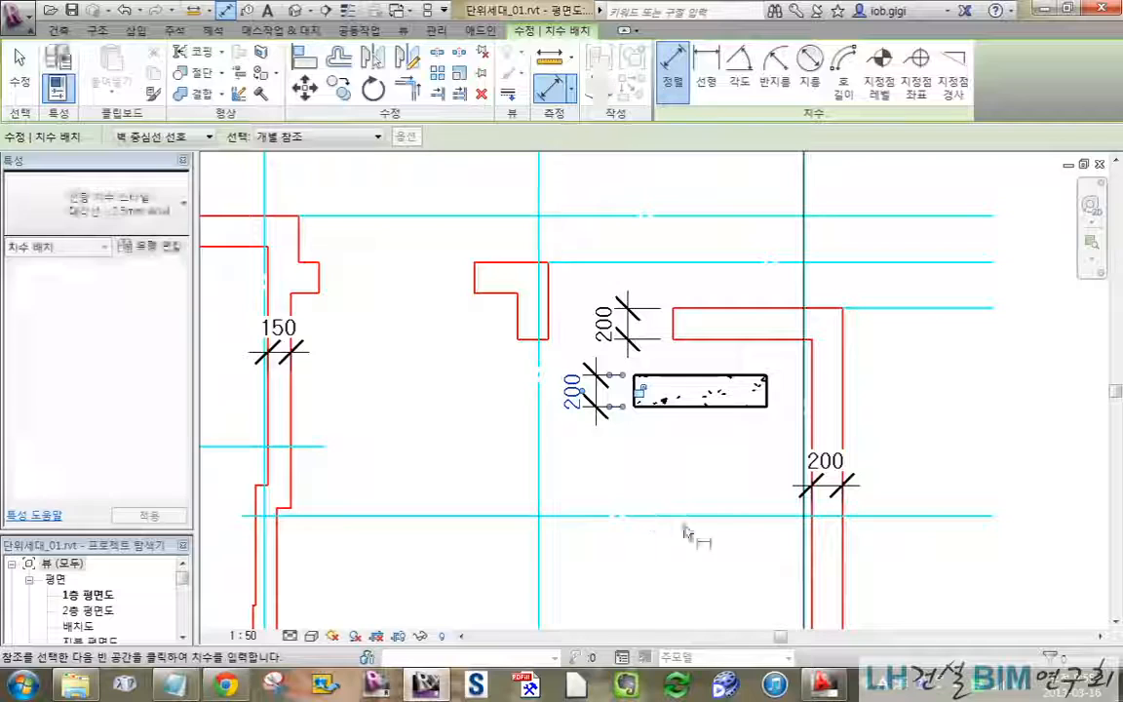
{"action": "key", "text": "Escape"}
Copy the c_200 wall 400 mm straight south, leaving the original in place
{"action": "left_click", "coordinate": [719, 398]}
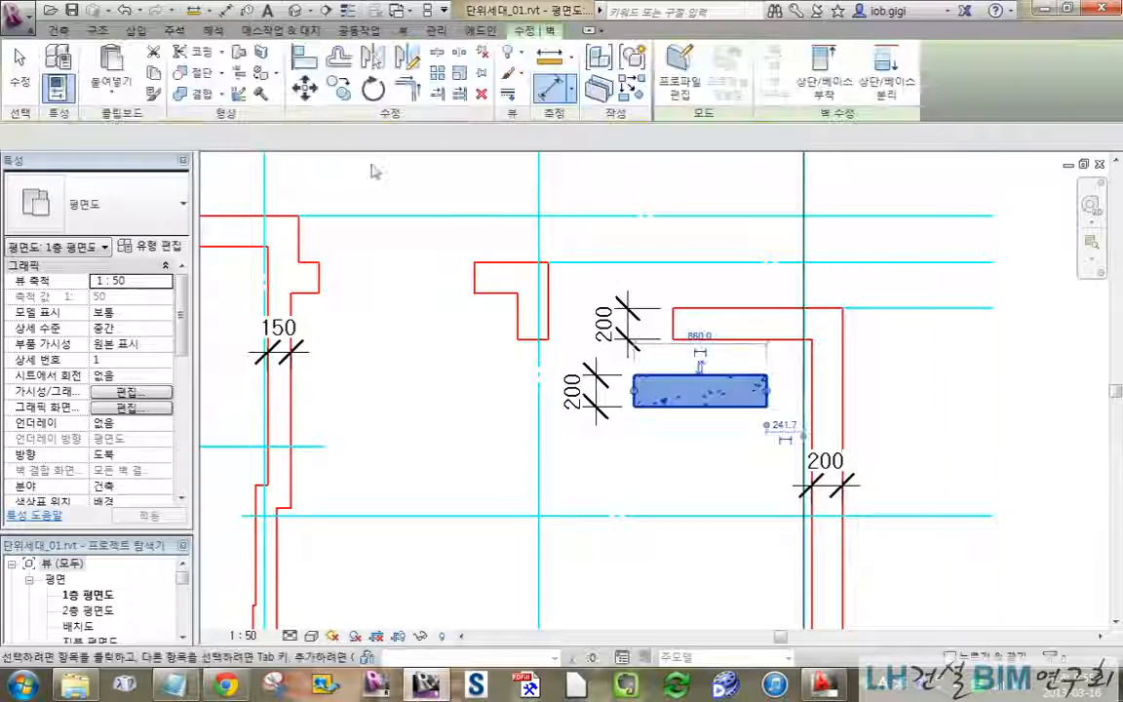
{"action": "left_click", "coordinate": [304, 87]}
{"action": "left_click", "coordinate": [900, 392]}
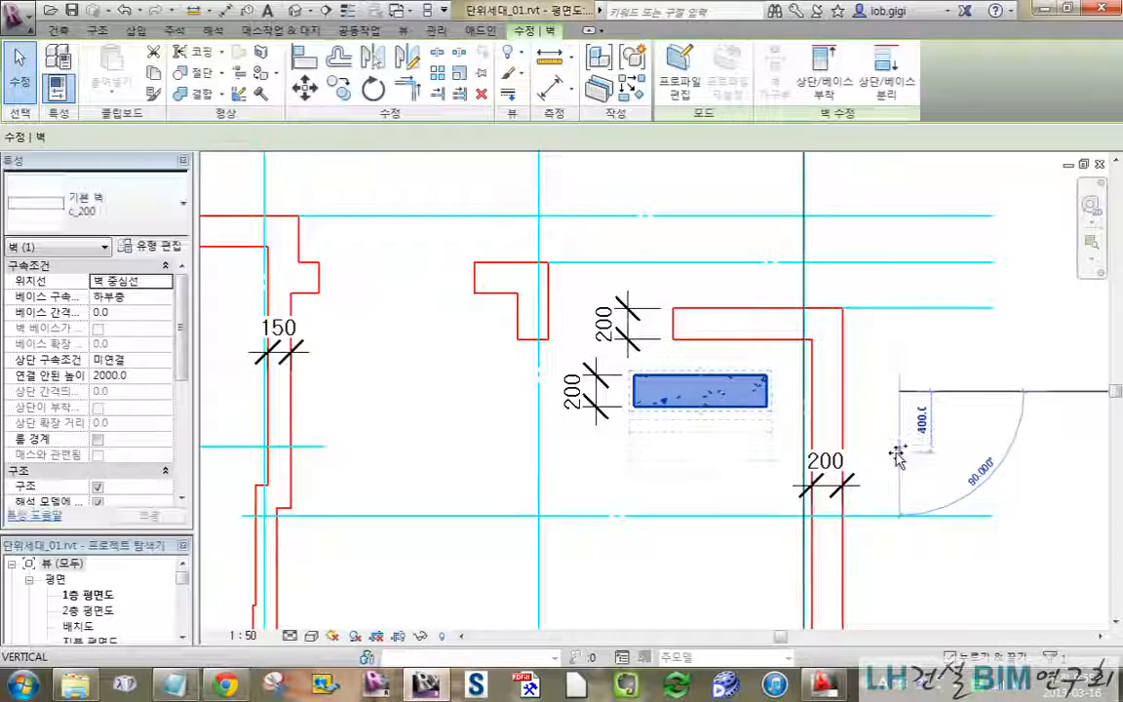
{"action": "left_click", "coordinate": [897, 453]}
{"action": "key", "text": "Escape"}
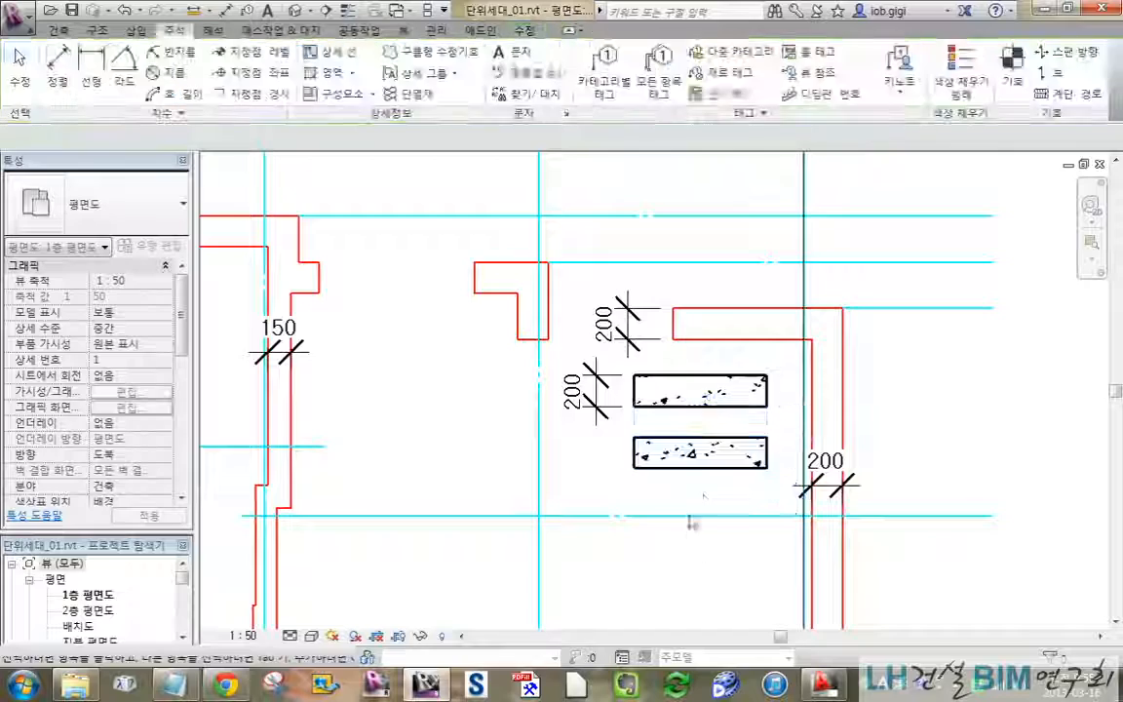
Duplicate the copied southern wall's c_200 type under the name c_150
{"action": "left_click", "coordinate": [700, 464]}
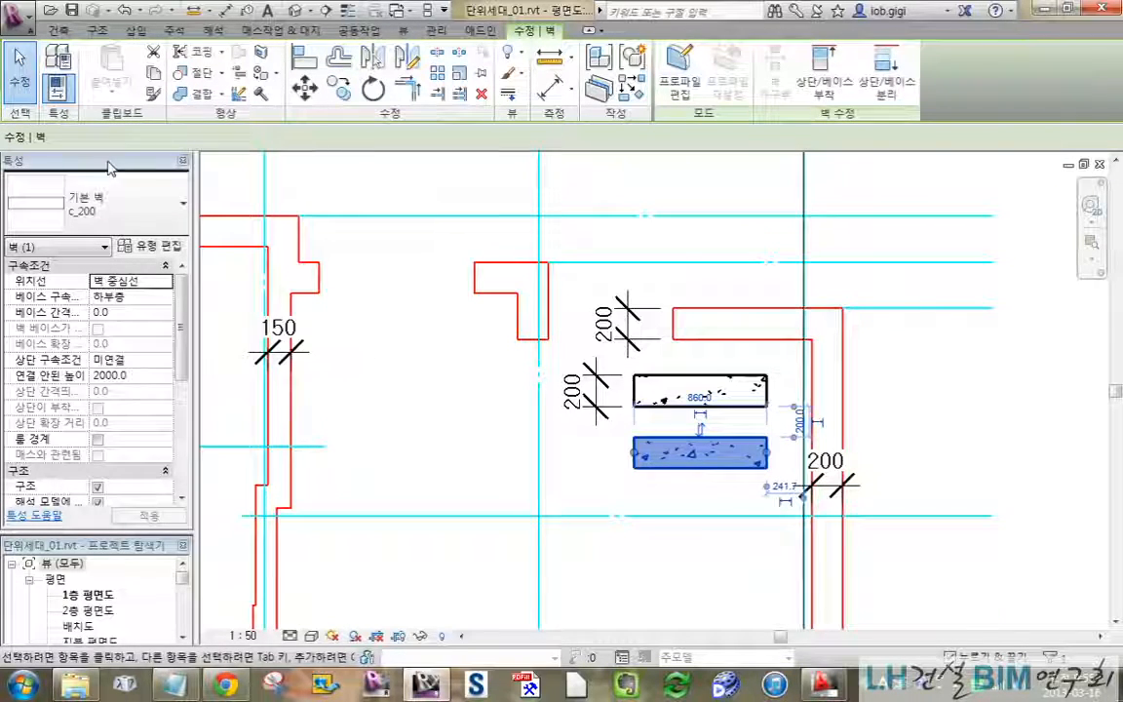
{"action": "left_click", "coordinate": [151, 246]}
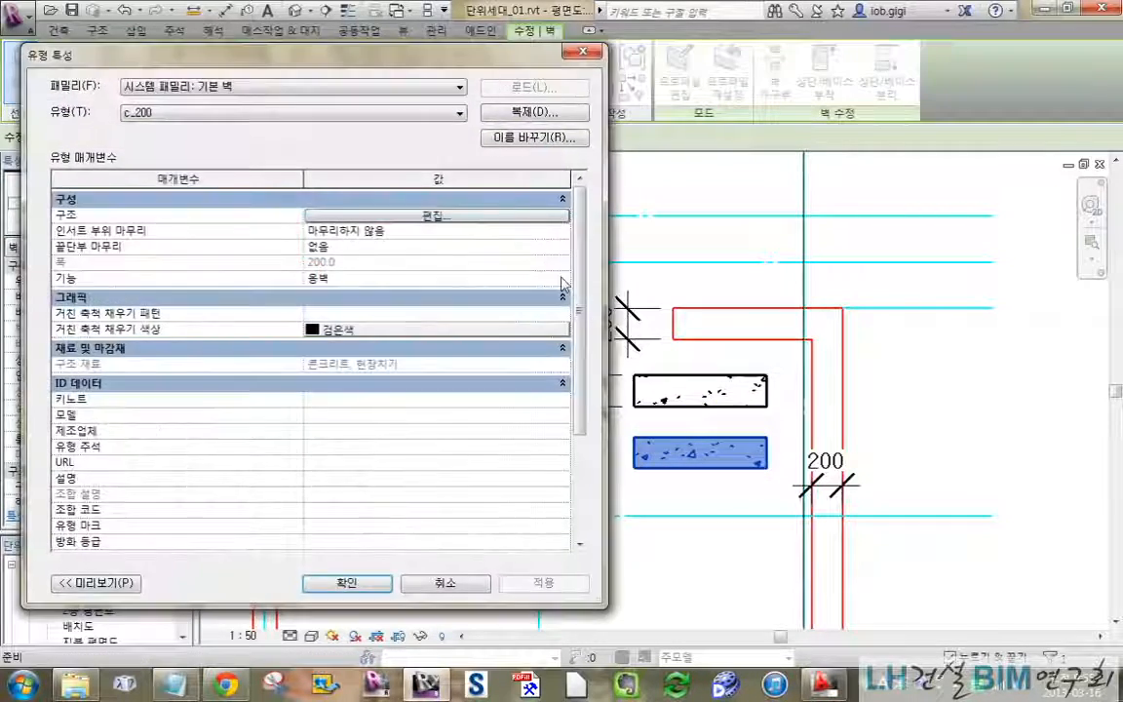
{"action": "left_click", "coordinate": [534, 113]}
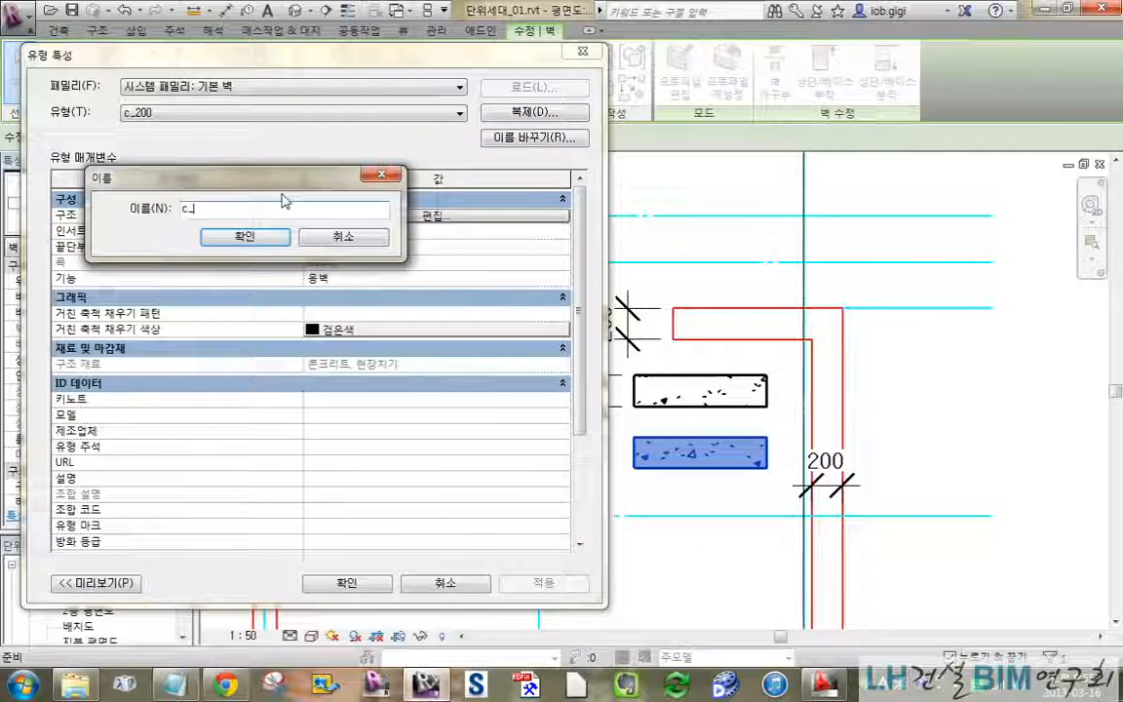
{"action": "type", "text": "c_150"}
{"action": "left_click", "coordinate": [259, 242]}
Set the thickness of the c_150 type's 구조 [1] layer to 150, apply the type changes and deselect the wall
{"action": "left_click", "coordinate": [451, 216]}
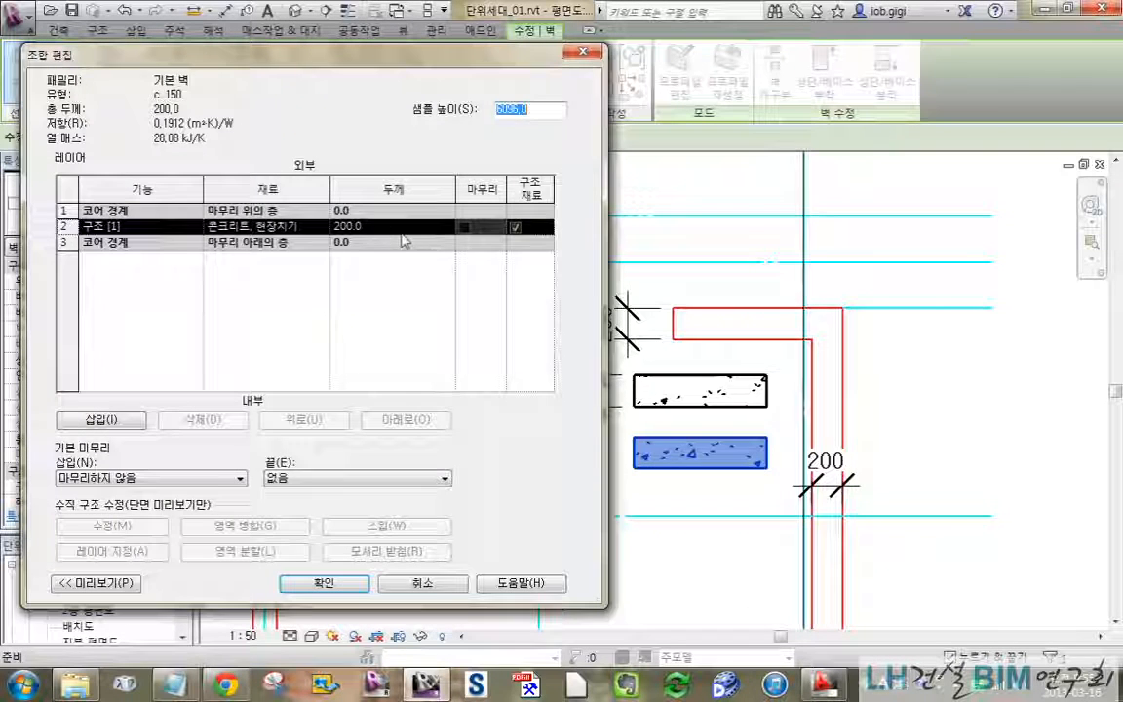
{"action": "left_click", "coordinate": [408, 230]}
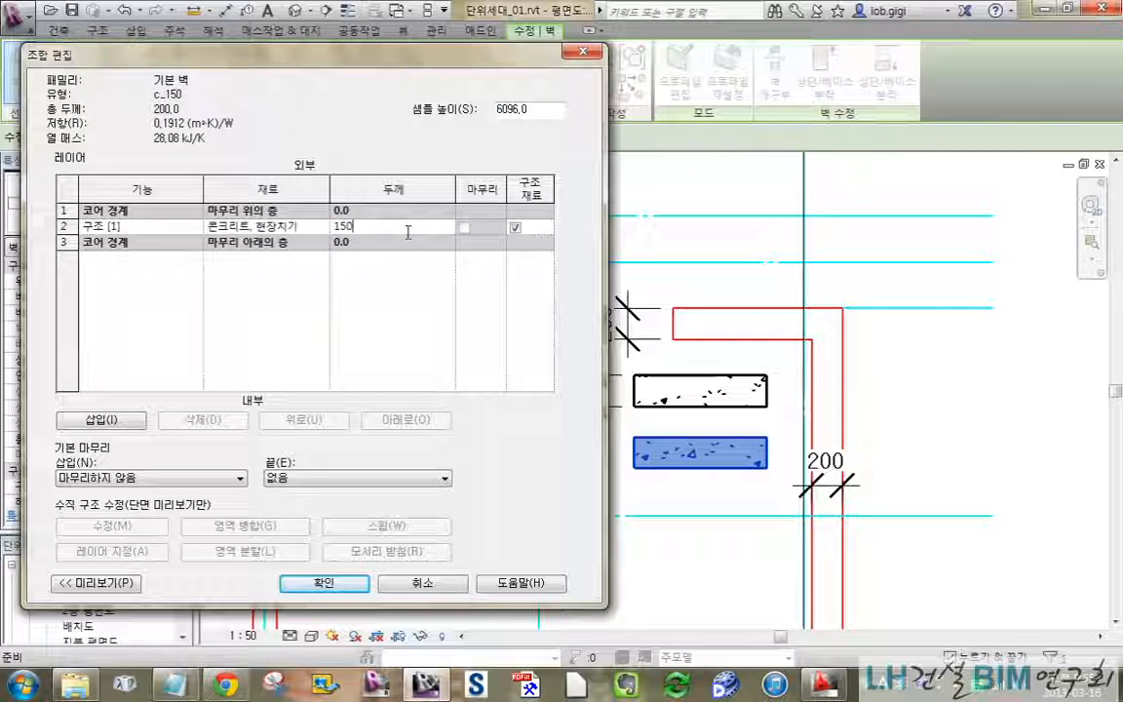
{"action": "left_click", "coordinate": [335, 583]}
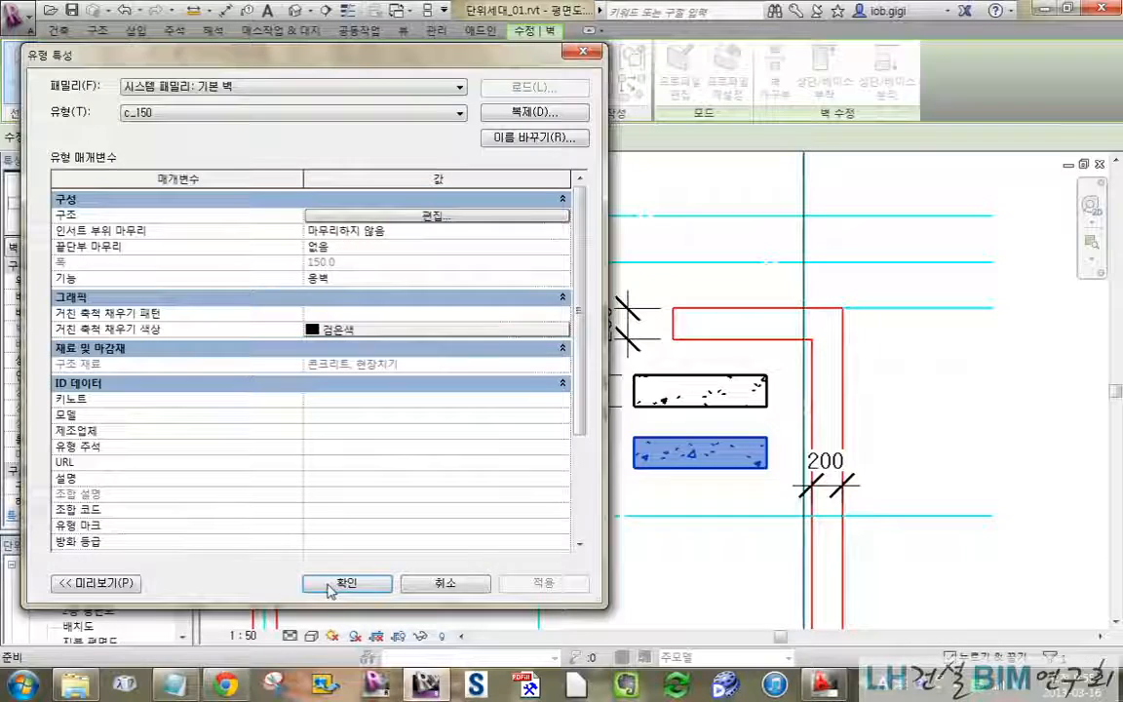
{"action": "left_click", "coordinate": [347, 583]}
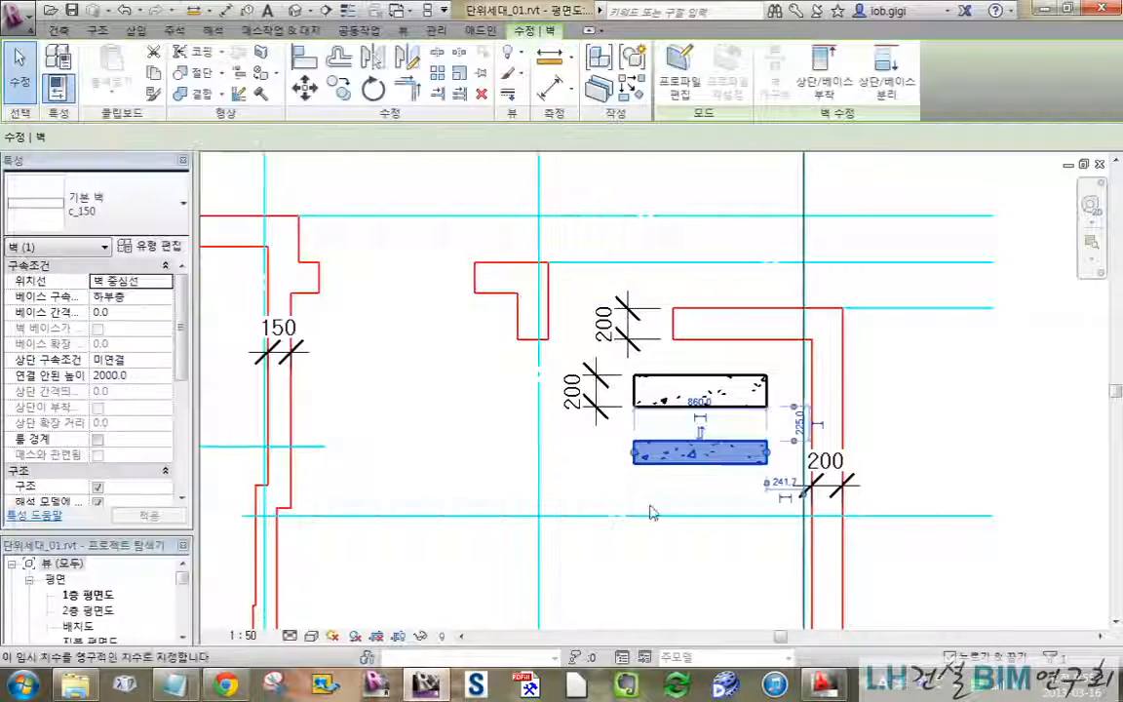
{"action": "left_click", "coordinate": [678, 504]}
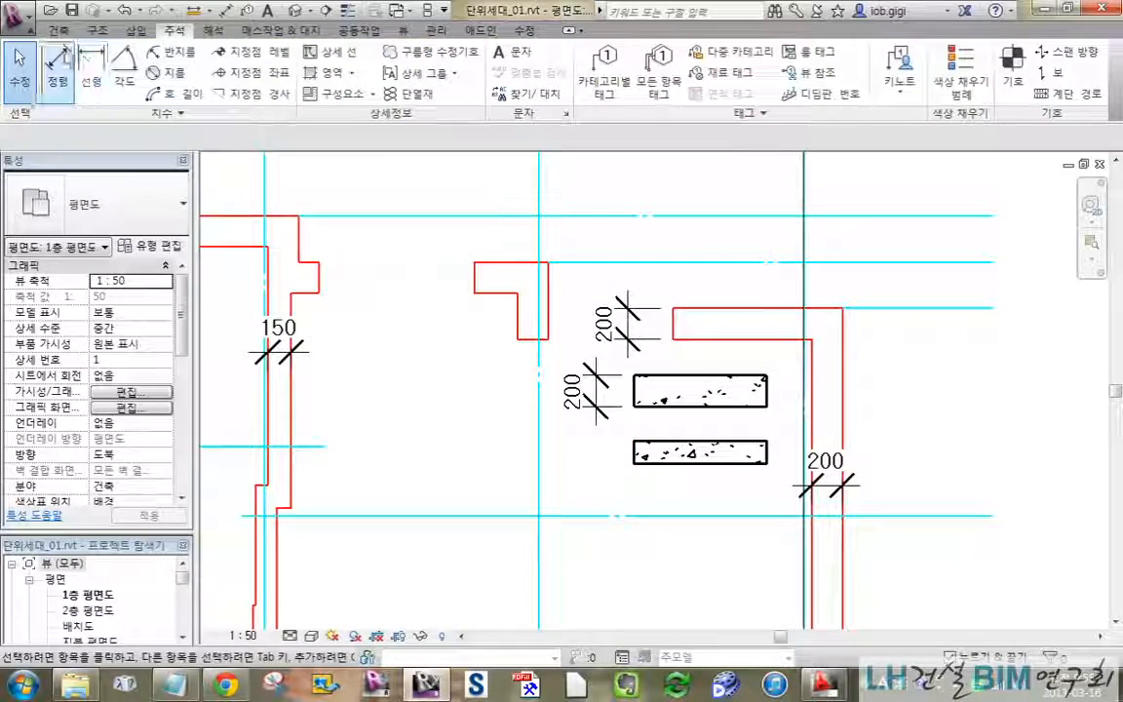
Add an aligned dimension across the thickness of the c_150 wall, in line with the c_200 wall's dimension
{"action": "left_click", "coordinate": [58, 70]}
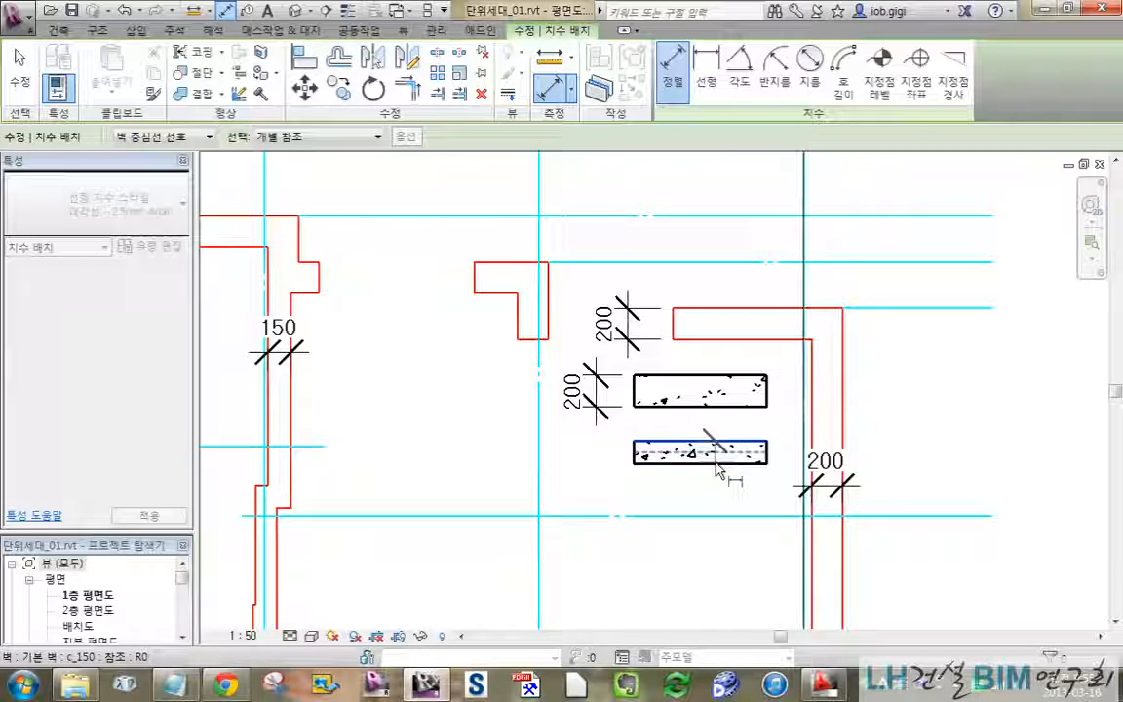
{"action": "left_click", "coordinate": [716, 463]}
{"action": "left_click", "coordinate": [597, 467]}
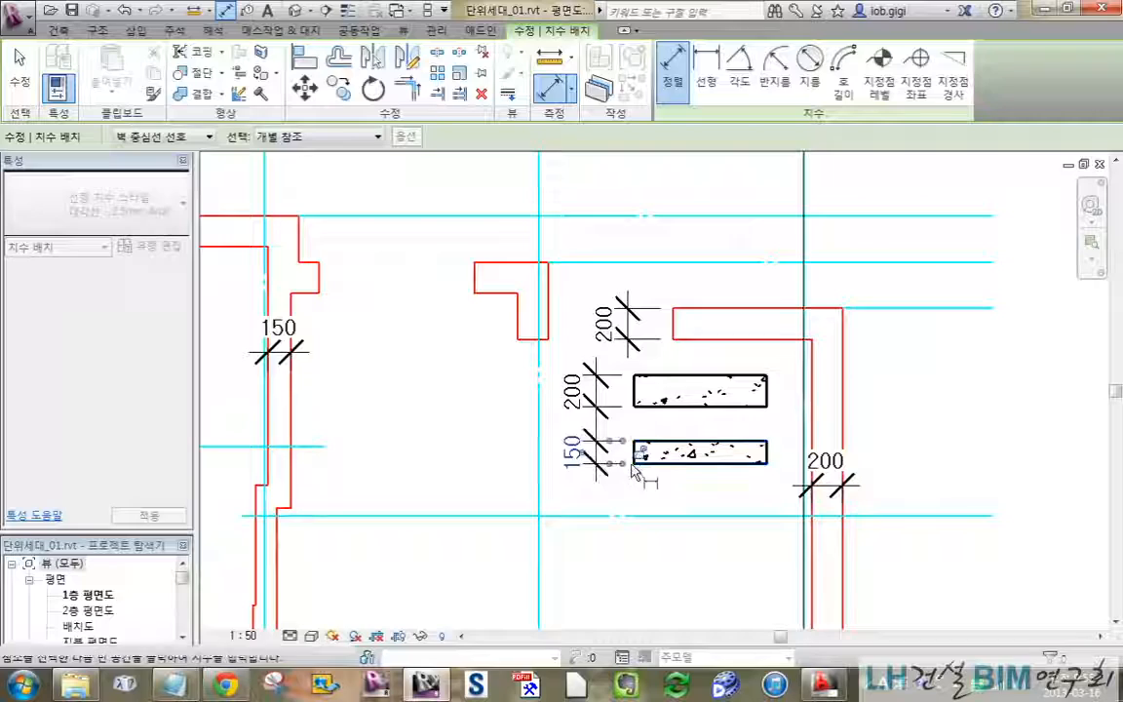
{"action": "key", "text": "Escape"}
{"action": "key", "text": "Escape"}
Examine the DWG structural wall and column outlines across the floor plan, from the northern walls to the southern edge of the unit
{"action": "scroll", "coordinate": [741, 380], "scroll_direction": "down", "scroll_amount": 3}
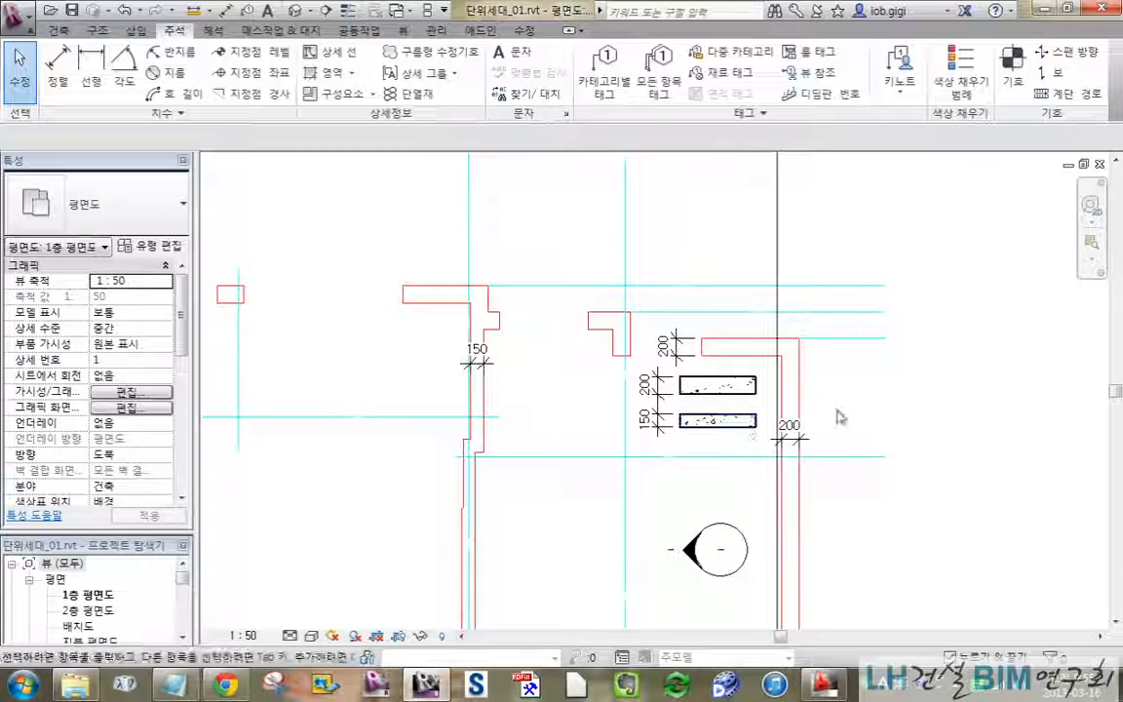
{"action": "scroll", "coordinate": [841, 417], "scroll_direction": "down", "scroll_amount": 3}
{"action": "middle_click_drag", "start_coordinate": [878, 433], "coordinate": [984, 456]}
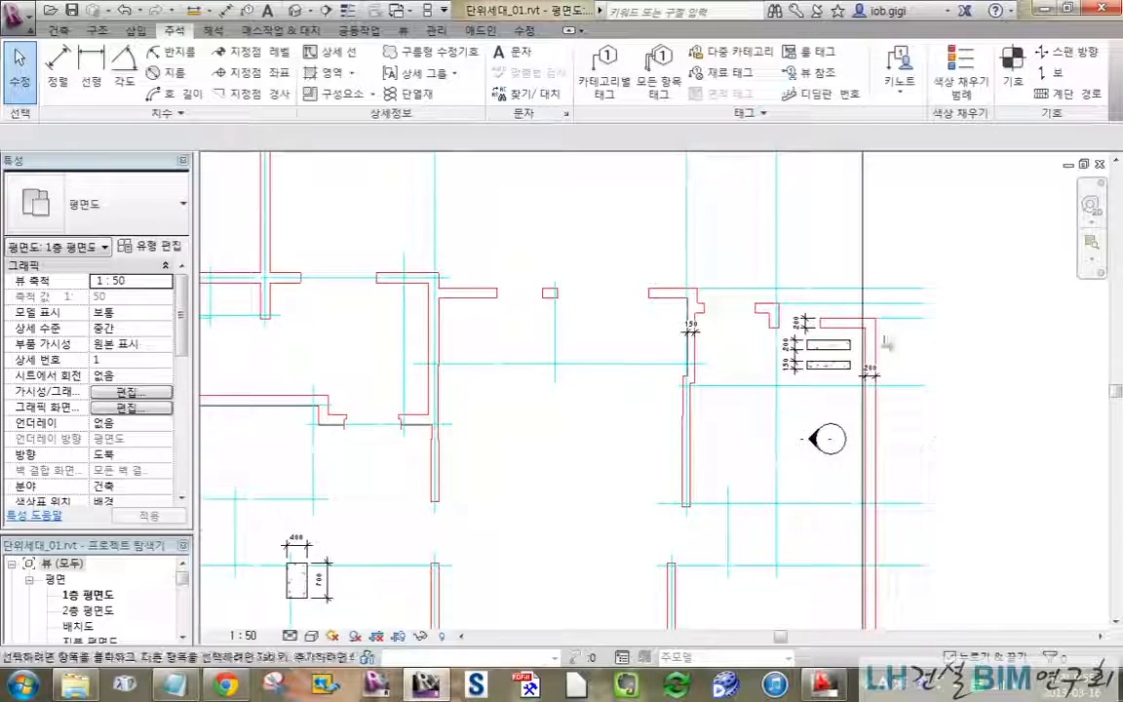
{"action": "scroll", "coordinate": [886, 341], "scroll_direction": "up", "scroll_amount": 4}
{"action": "middle_click_drag", "start_coordinate": [571, 293], "coordinate": [641, 363]}
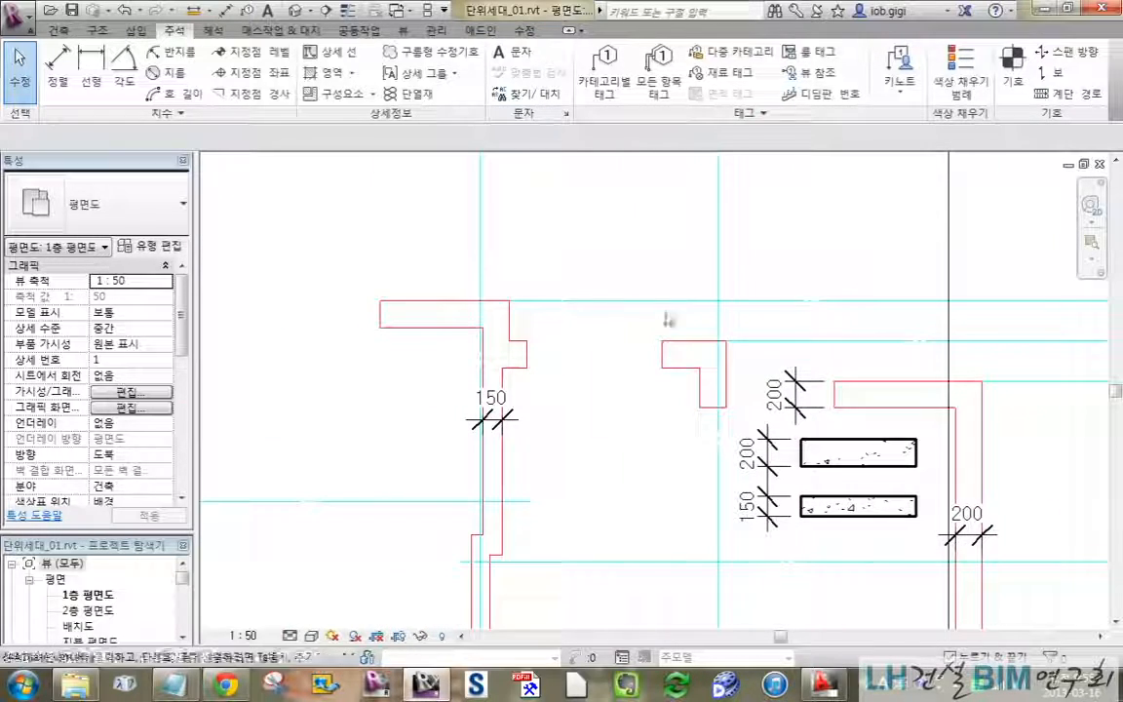
{"action": "middle_click_drag", "start_coordinate": [453, 308], "coordinate": [699, 326]}
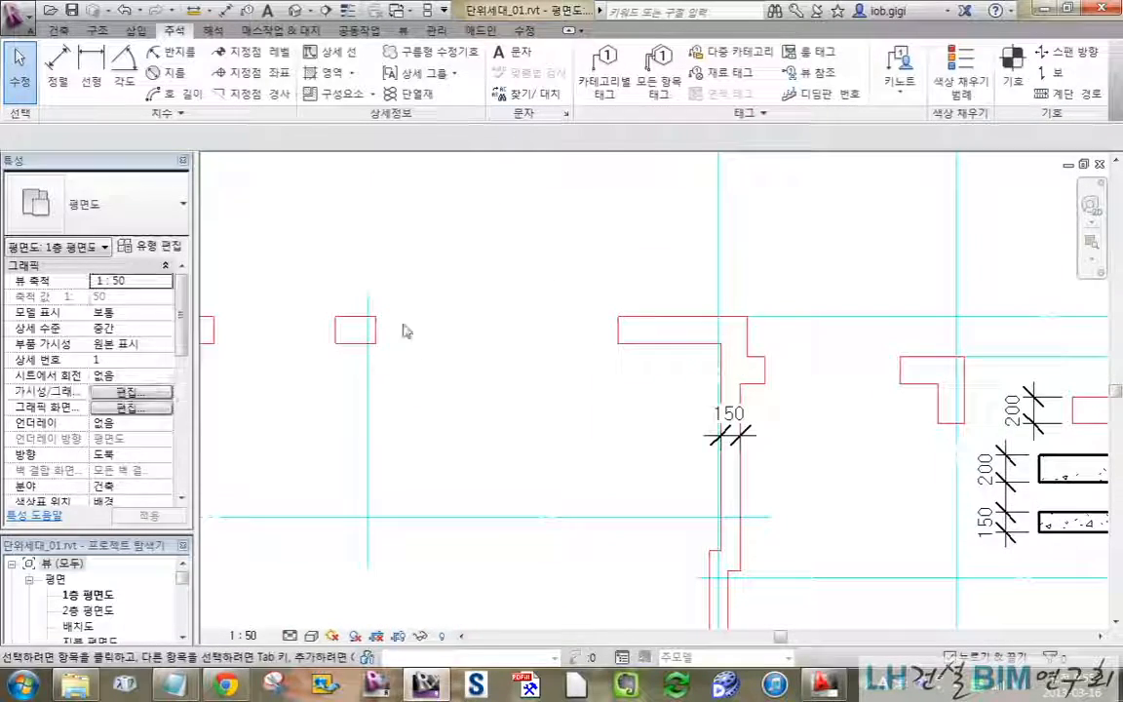
{"action": "scroll", "coordinate": [553, 333], "scroll_direction": "down", "scroll_amount": 2}
{"action": "middle_click_drag", "start_coordinate": [541, 301], "coordinate": [702, 394]}
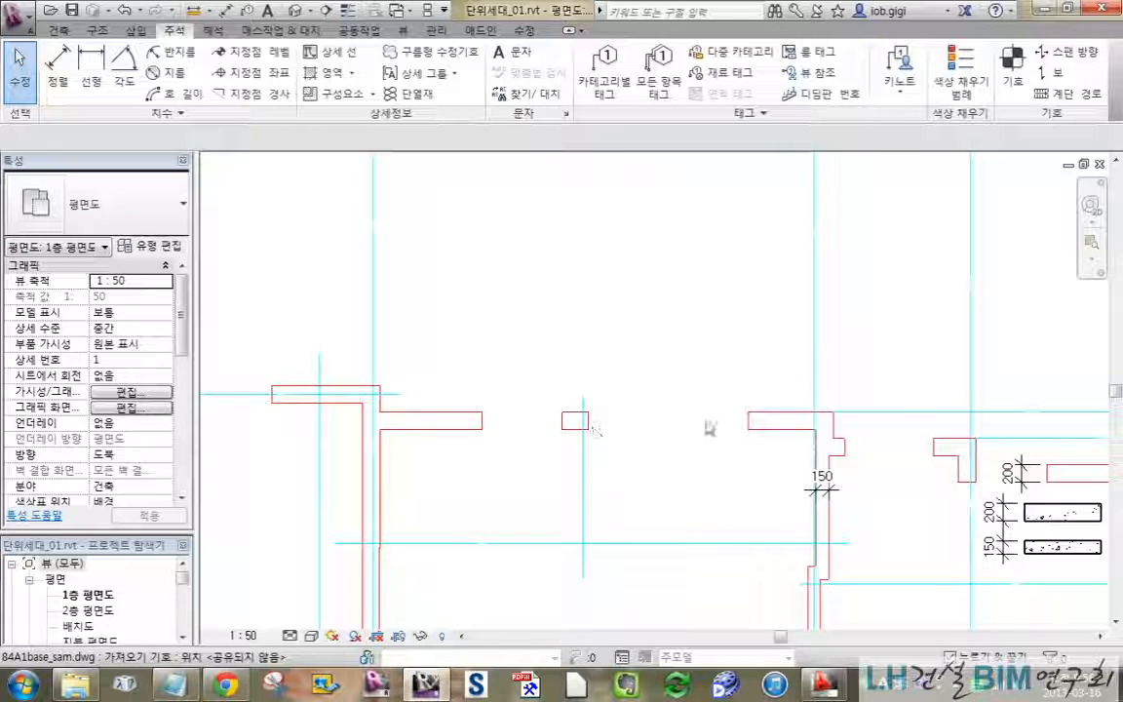
{"action": "scroll", "coordinate": [855, 361], "scroll_direction": "down", "scroll_amount": 4}
{"action": "middle_click_drag", "start_coordinate": [928, 364], "coordinate": [918, 220]}
{"action": "scroll", "coordinate": [917, 220], "scroll_direction": "down", "scroll_amount": 1}
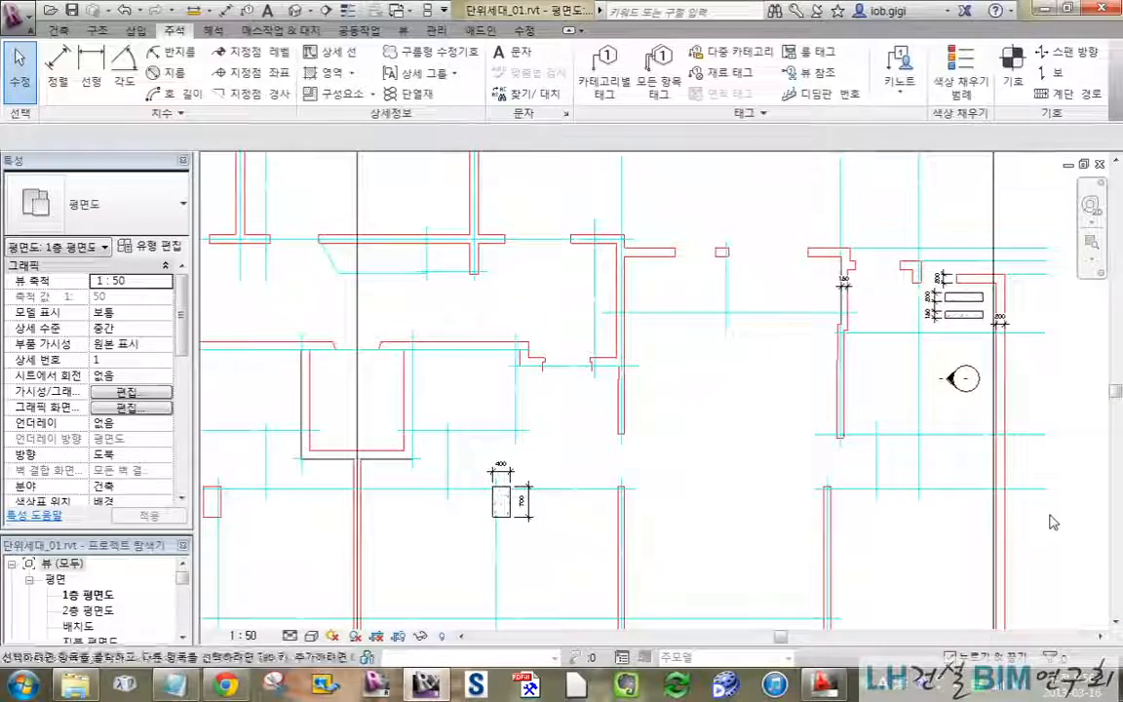
{"action": "middle_click_drag", "start_coordinate": [1060, 498], "coordinate": [1028, 417]}
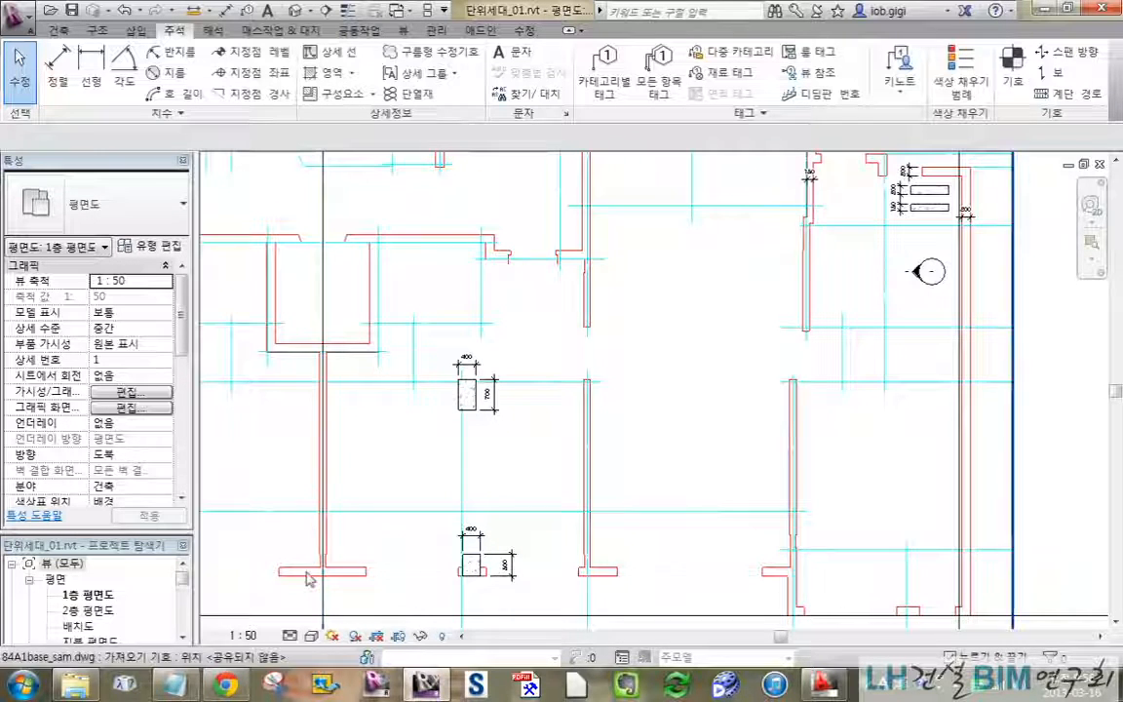
{"action": "middle_click_drag", "start_coordinate": [1060, 554], "coordinate": [981, 479]}
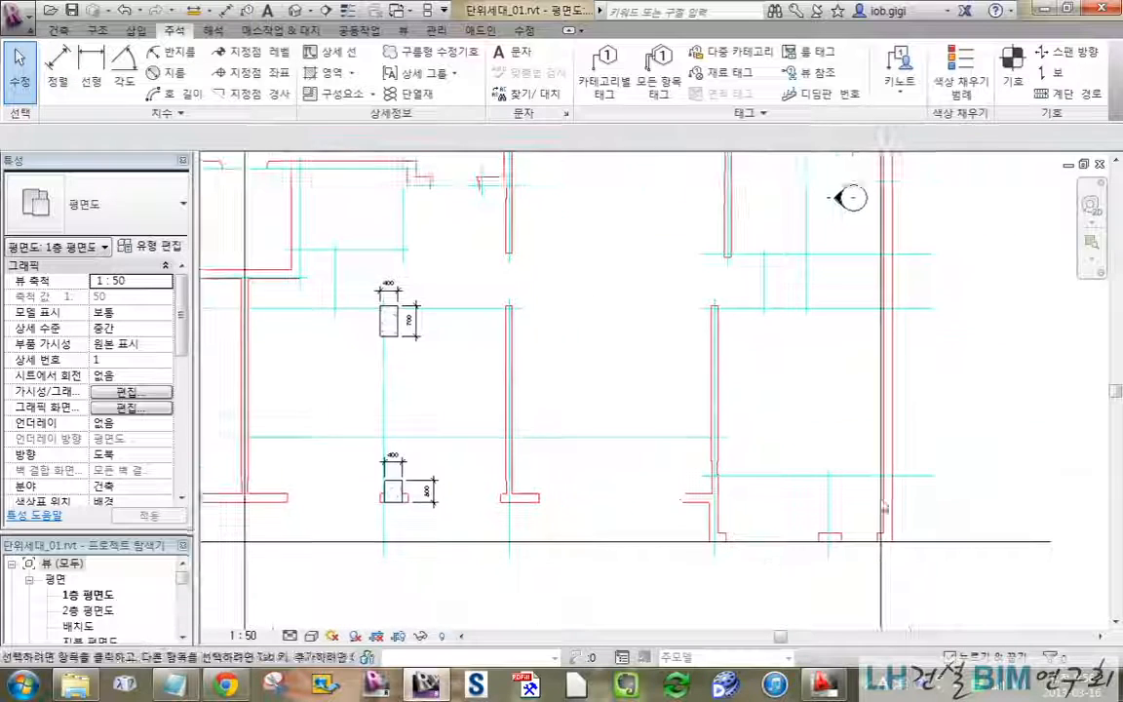
{"action": "middle_click_drag", "start_coordinate": [908, 166], "coordinate": [923, 426]}
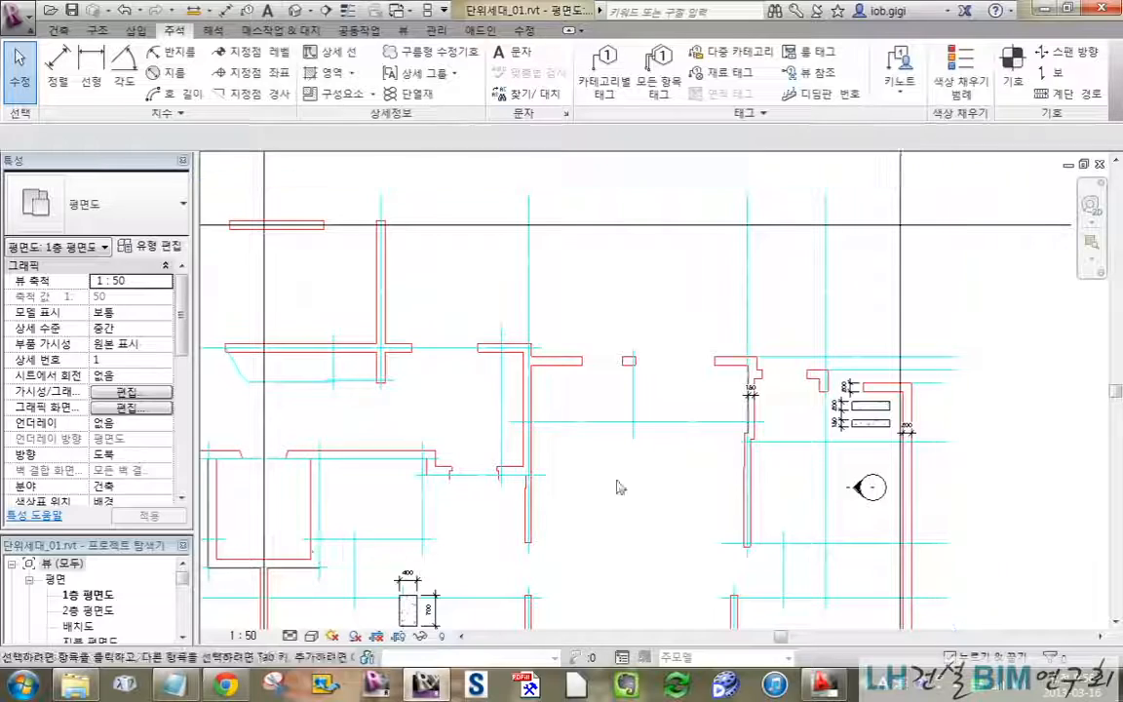
{"action": "middle_click_drag", "start_coordinate": [756, 517], "coordinate": [832, 358]}
Draw a structural wall similar to the c_200 wall along the east outline's centreline, from about 320 mm above its south end to the northeast corner
{"action": "left_click", "coordinate": [924, 243]}
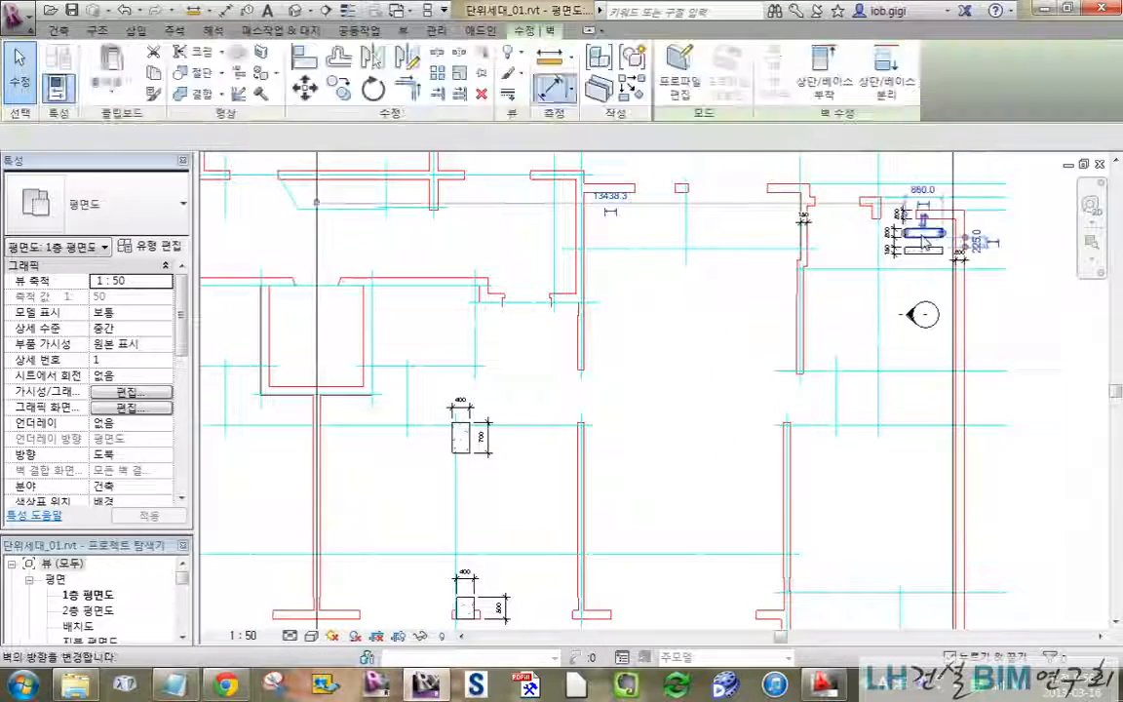
{"action": "right_click", "coordinate": [924, 241]}
{"action": "left_click", "coordinate": [963, 391]}
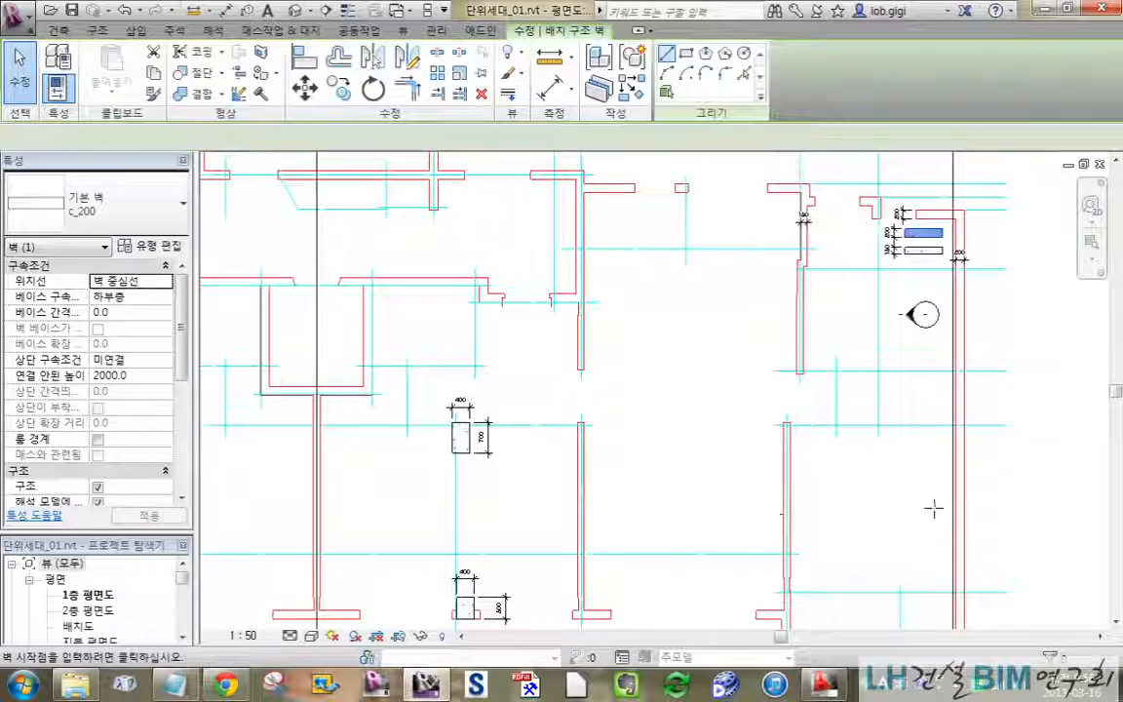
{"action": "middle_click_drag", "start_coordinate": [932, 506], "coordinate": [894, 286]}
{"action": "scroll", "coordinate": [936, 419], "scroll_direction": "up", "scroll_amount": 6}
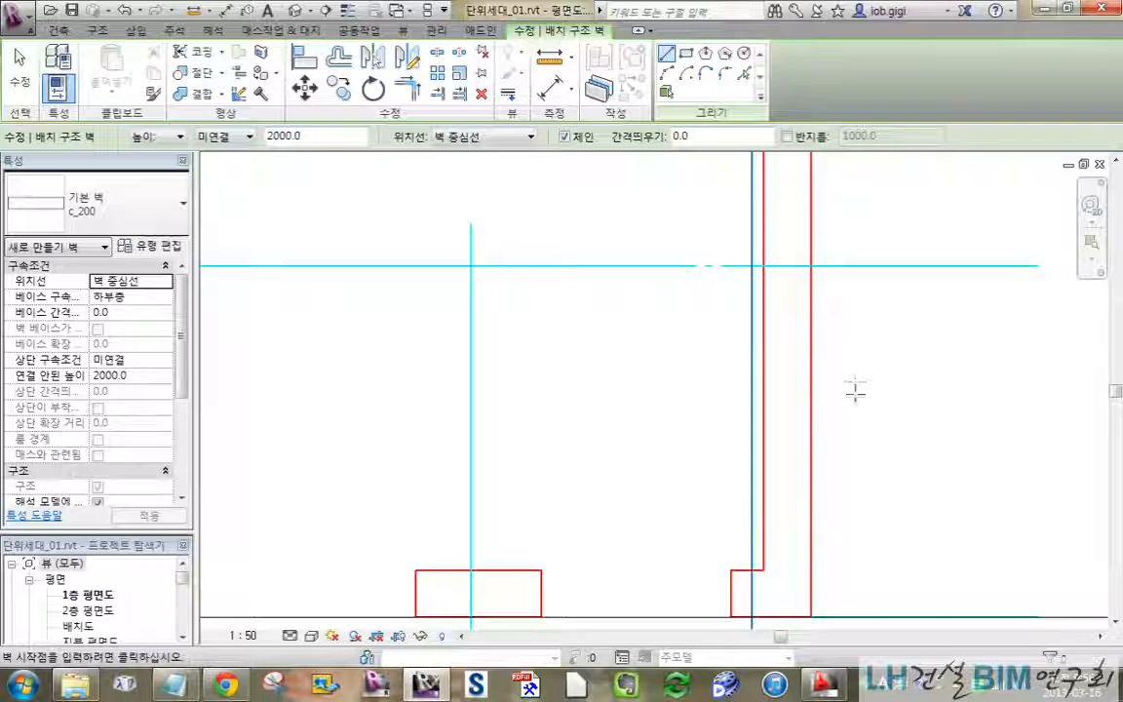
{"action": "scroll", "coordinate": [894, 398], "scroll_direction": "down", "scroll_amount": 2}
{"action": "scroll", "coordinate": [847, 477], "scroll_direction": "up", "scroll_amount": 2}
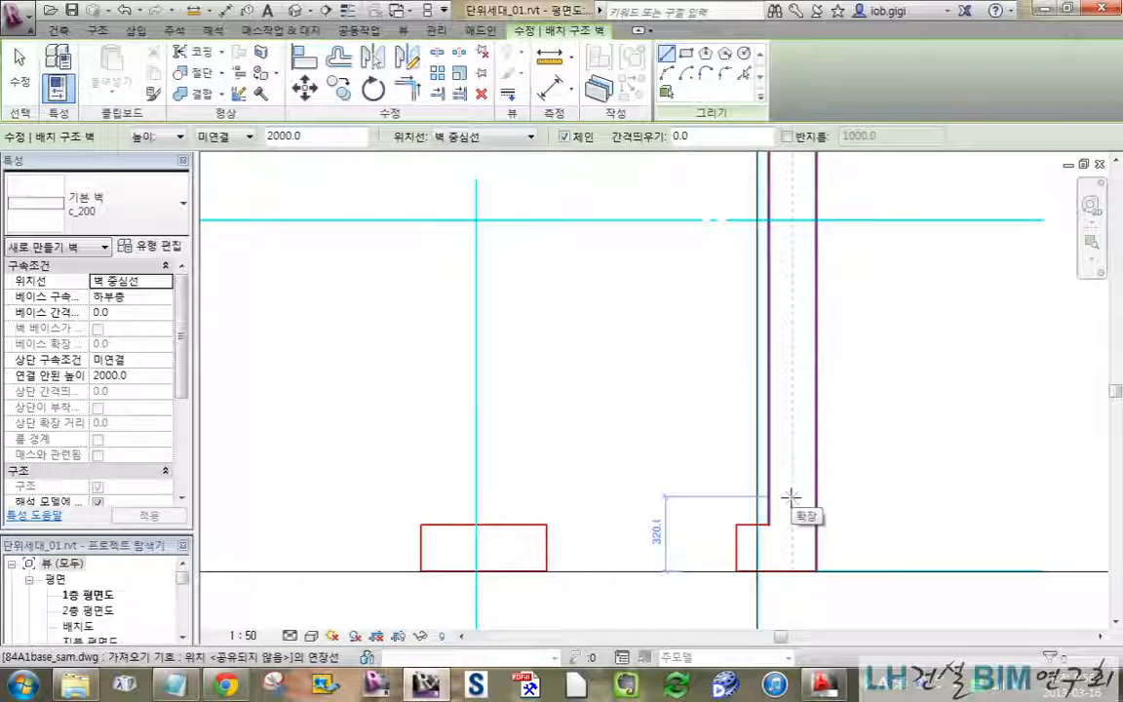
{"action": "left_click", "coordinate": [790, 497]}
{"action": "scroll", "coordinate": [785, 283], "scroll_direction": "down", "scroll_amount": 2}
{"action": "scroll", "coordinate": [827, 345], "scroll_direction": "down", "scroll_amount": 4}
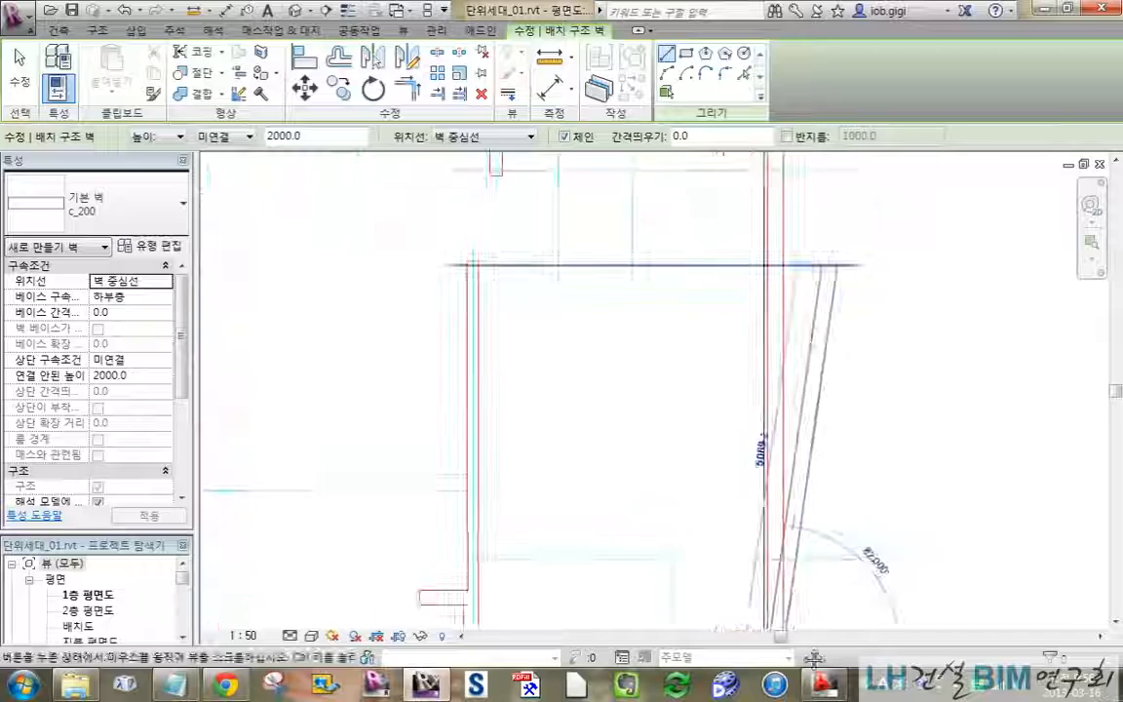
{"action": "scroll", "coordinate": [815, 383], "scroll_direction": "up", "scroll_amount": 4}
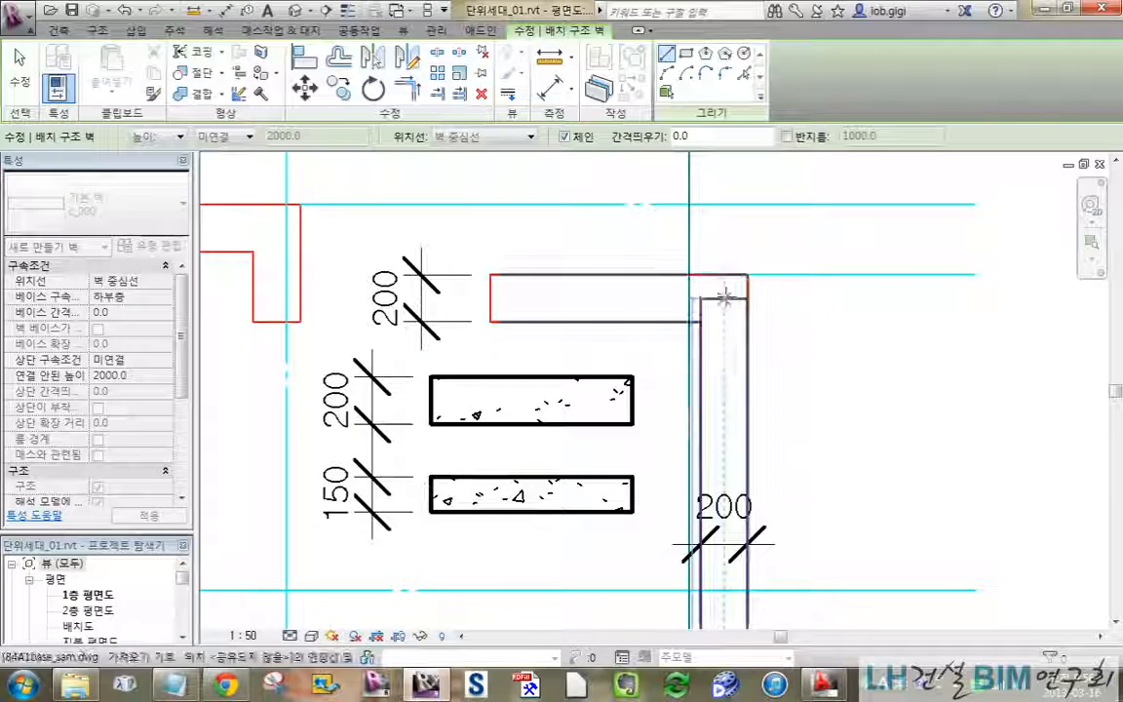
{"action": "left_click", "coordinate": [724, 300]}
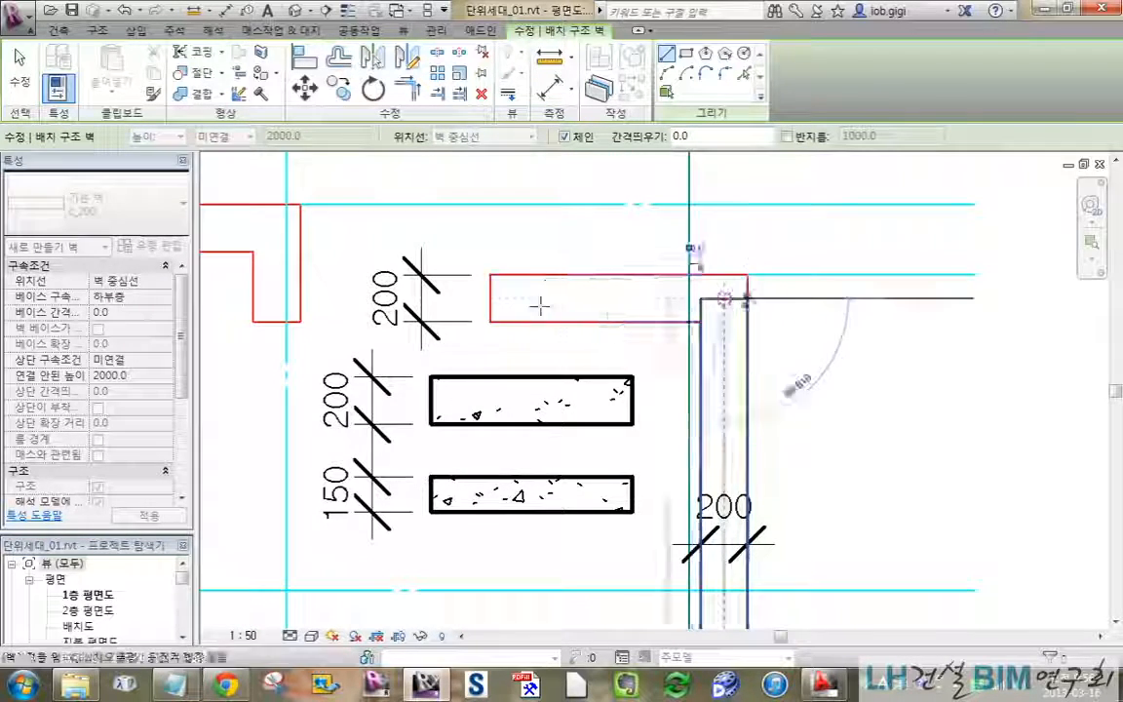
Continue the c_200 wall west along the north outline, jog 300 mm north, and run about 1620 mm west to the next corner
{"action": "scroll", "coordinate": [517, 299], "scroll_direction": "down", "scroll_amount": 1}
{"action": "middle_click_drag", "start_coordinate": [511, 298], "coordinate": [775, 359]}
{"action": "scroll", "coordinate": [584, 346], "scroll_direction": "up", "scroll_amount": 2}
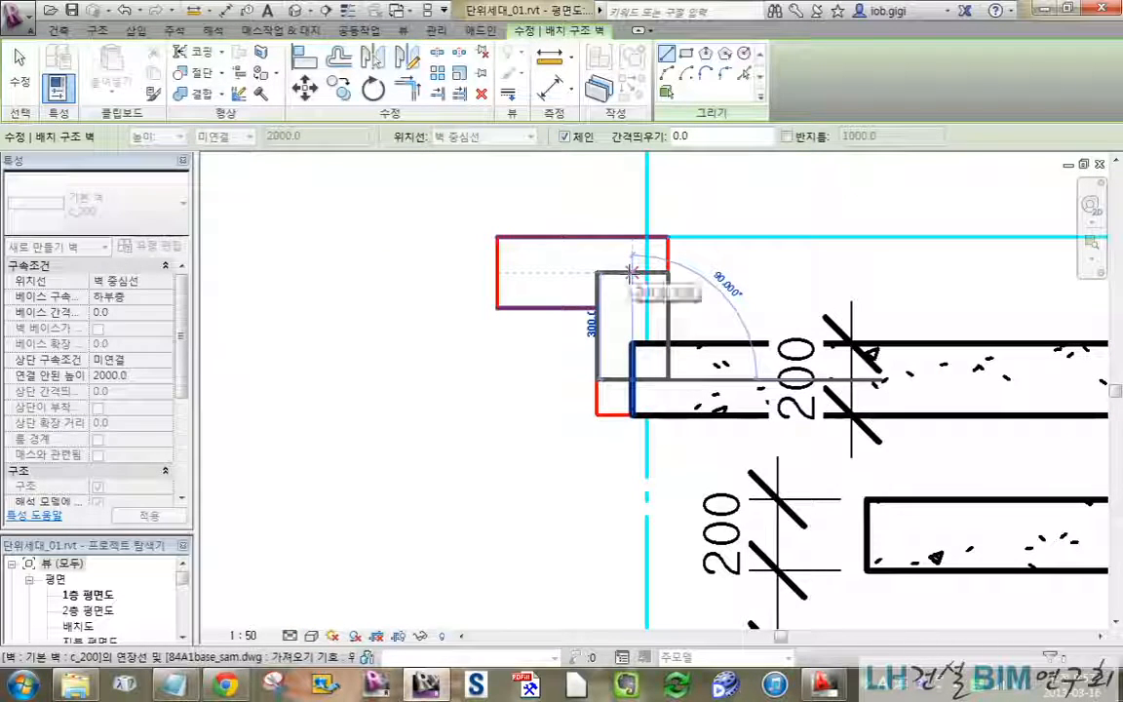
{"action": "scroll", "coordinate": [484, 258], "scroll_direction": "down", "scroll_amount": 3}
{"action": "scroll", "coordinate": [677, 326], "scroll_direction": "up", "scroll_amount": 4}
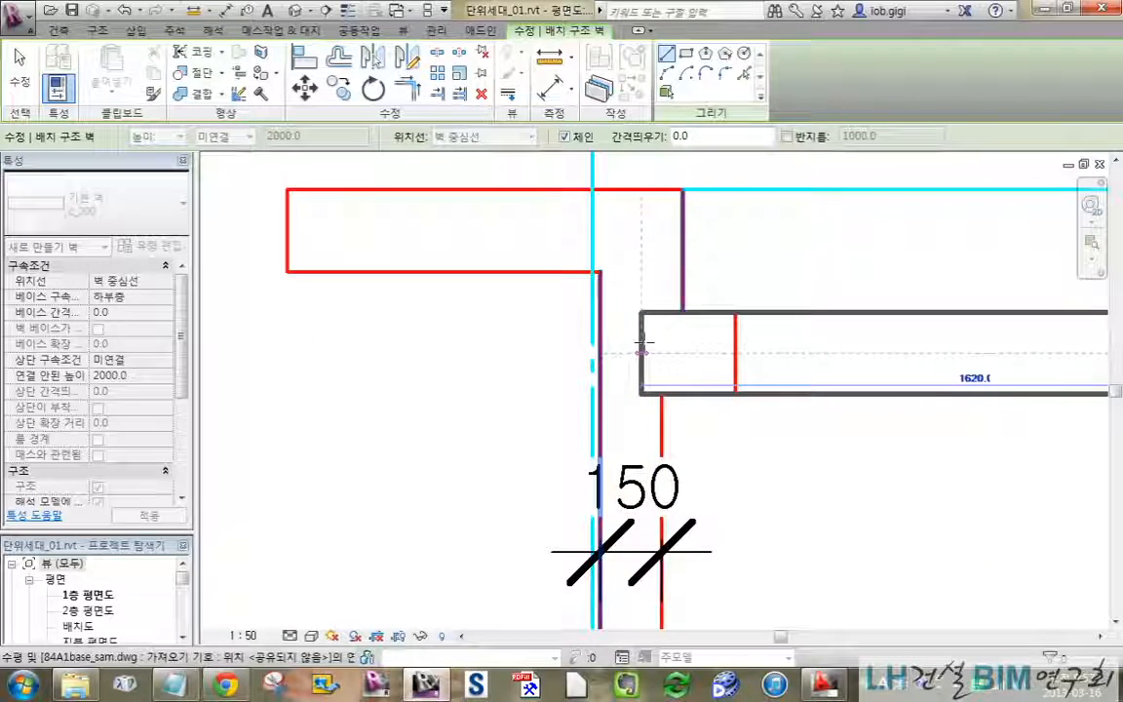
{"action": "left_click", "coordinate": [641, 349]}
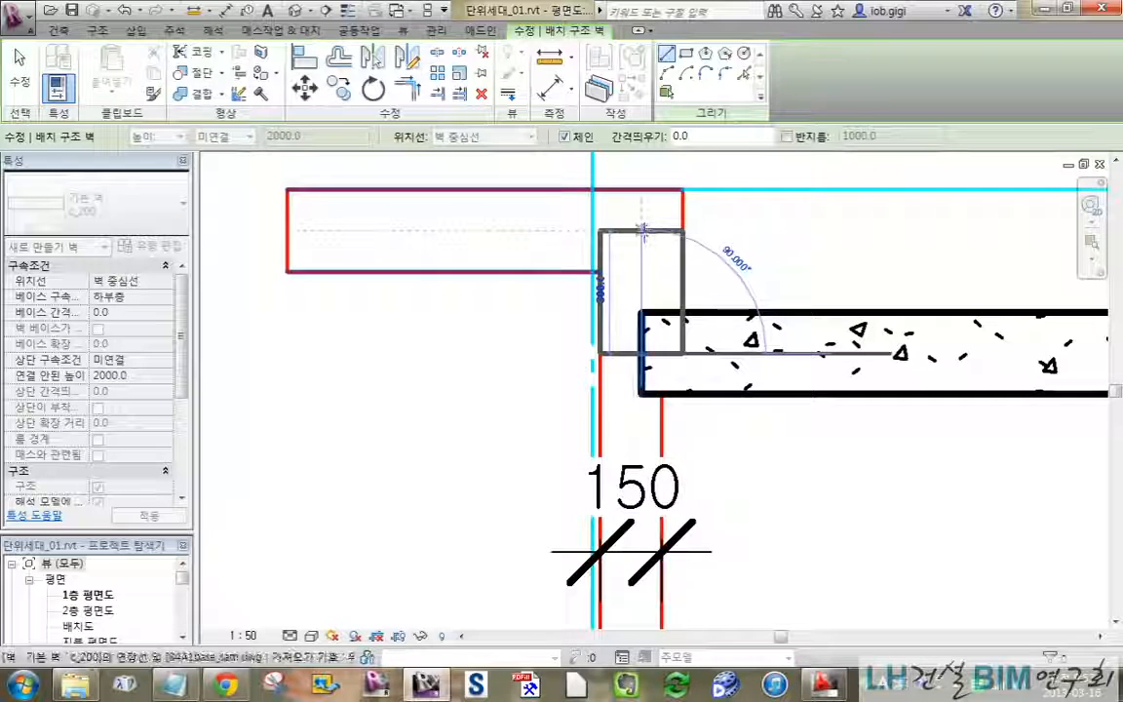
Continue the wall with another 300 mm jog north and a run about 5145 mm west to the next vertical outline's centreline
{"action": "scroll", "coordinate": [584, 259], "scroll_direction": "down", "scroll_amount": 2}
{"action": "middle_click_drag", "start_coordinate": [461, 242], "coordinate": [958, 343]}
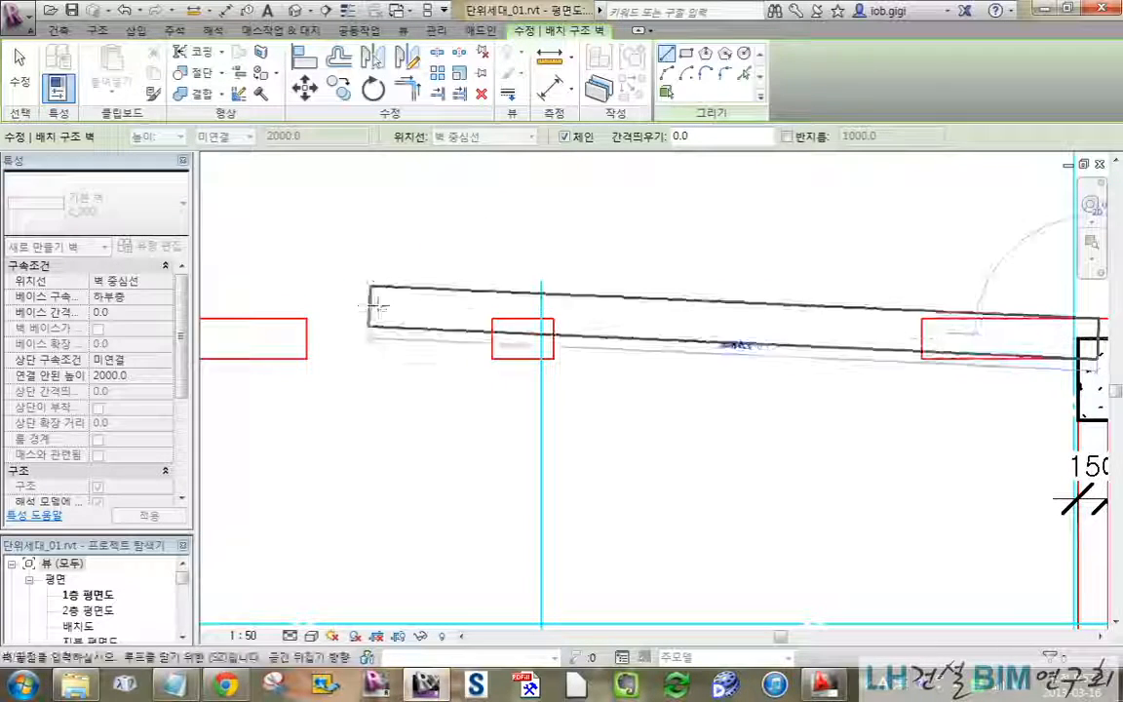
{"action": "middle_click_drag", "start_coordinate": [410, 317], "coordinate": [984, 361]}
{"action": "scroll", "coordinate": [611, 353], "scroll_direction": "up", "scroll_amount": 2}
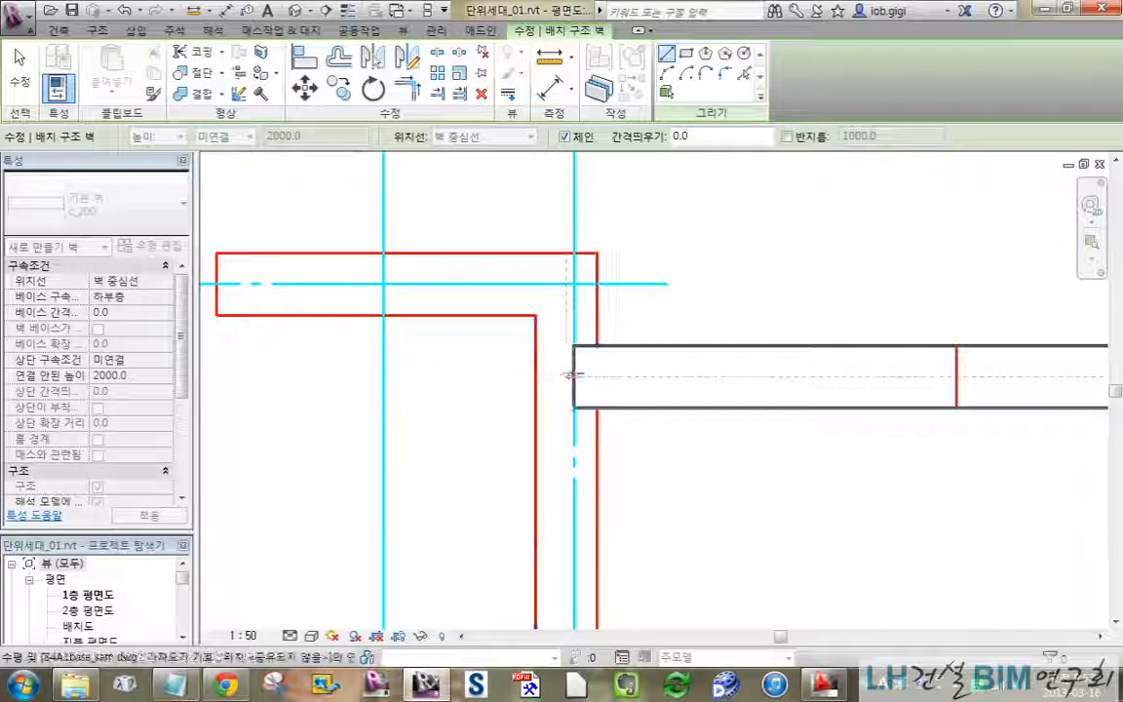
{"action": "left_click", "coordinate": [565, 375]}
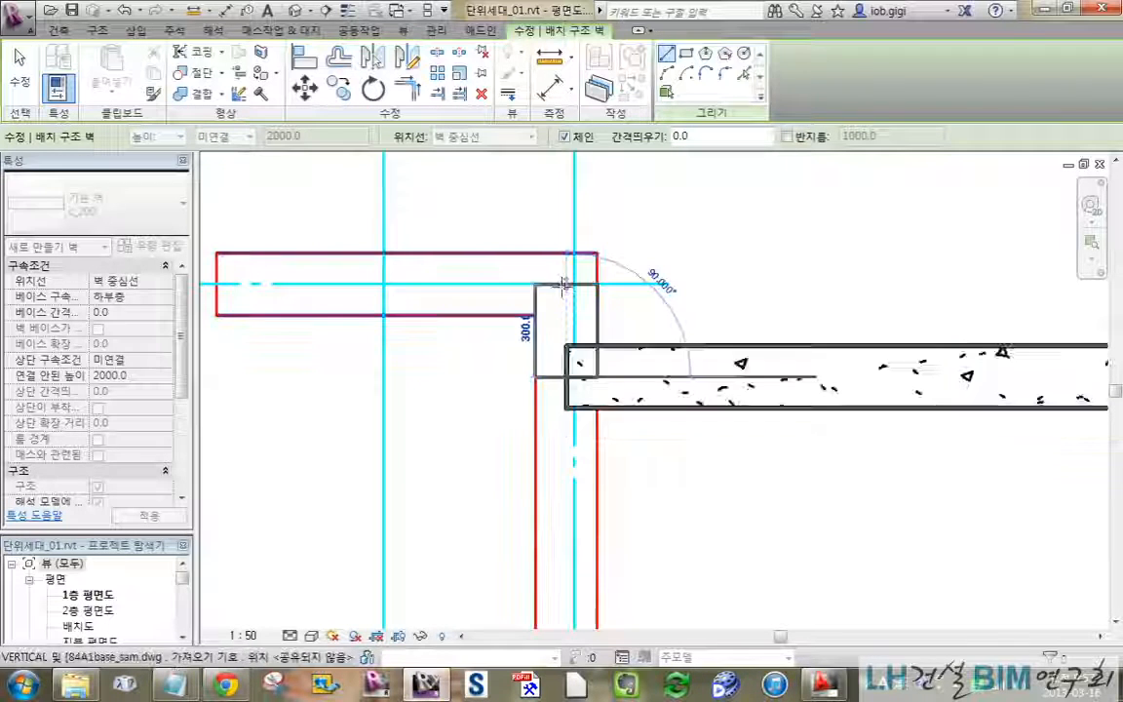
Extend the wall's west end 300 mm north, end the wall chain, and delete that 300 mm segment
{"action": "left_click", "coordinate": [565, 284]}
{"action": "scroll", "coordinate": [511, 311], "scroll_direction": "down", "scroll_amount": 2}
{"action": "middle_click_drag", "start_coordinate": [384, 328], "coordinate": [965, 401]}
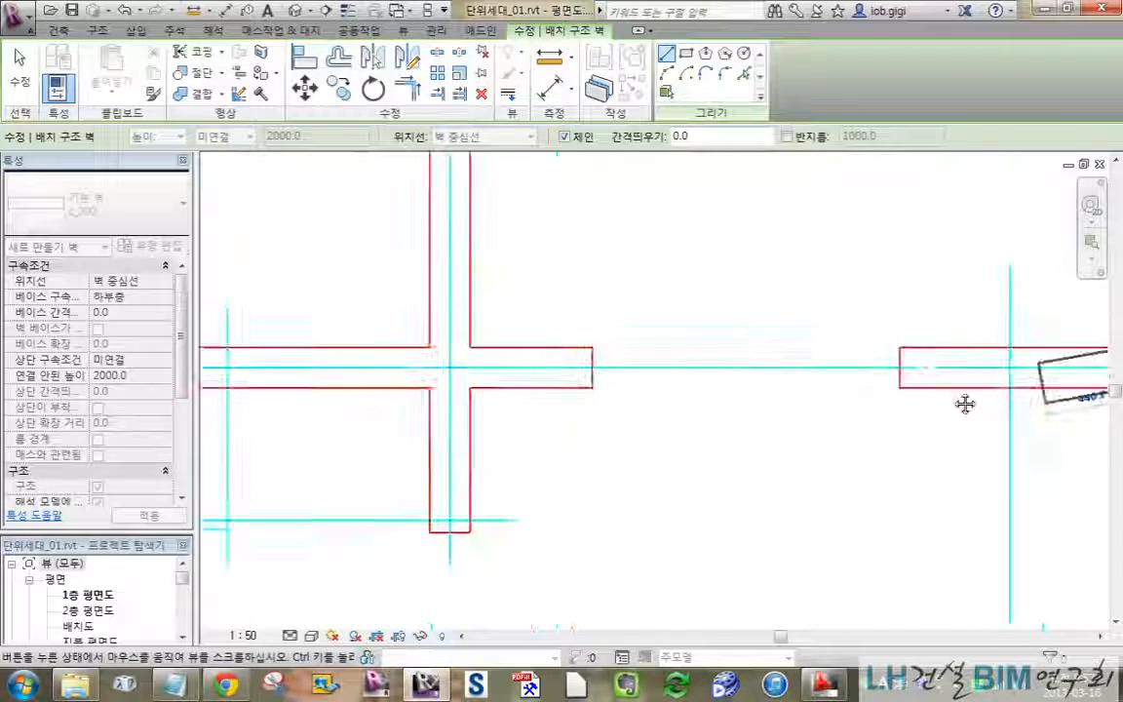
{"action": "scroll", "coordinate": [546, 372], "scroll_direction": "down", "scroll_amount": 2}
{"action": "scroll", "coordinate": [546, 372], "scroll_direction": "down", "scroll_amount": 2}
{"action": "middle_click_drag", "start_coordinate": [575, 424], "coordinate": [484, 343]}
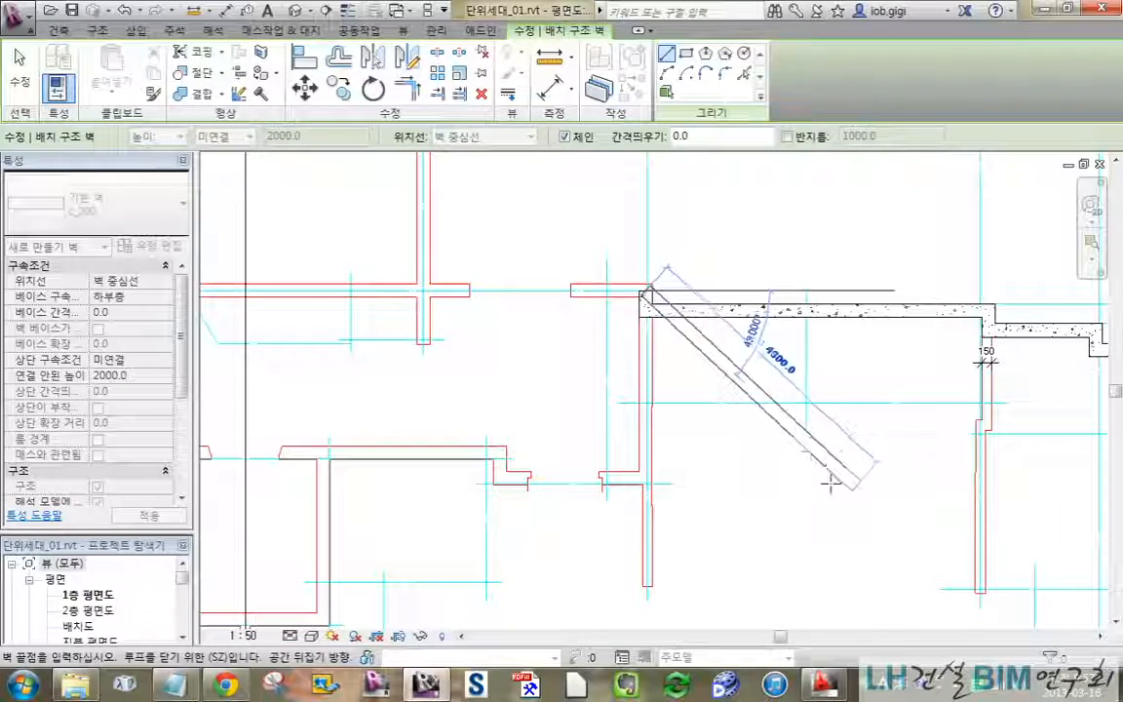
{"action": "key", "text": "Escape"}
{"action": "scroll", "coordinate": [710, 329], "scroll_direction": "up", "scroll_amount": 5}
{"action": "key", "text": "Escape"}
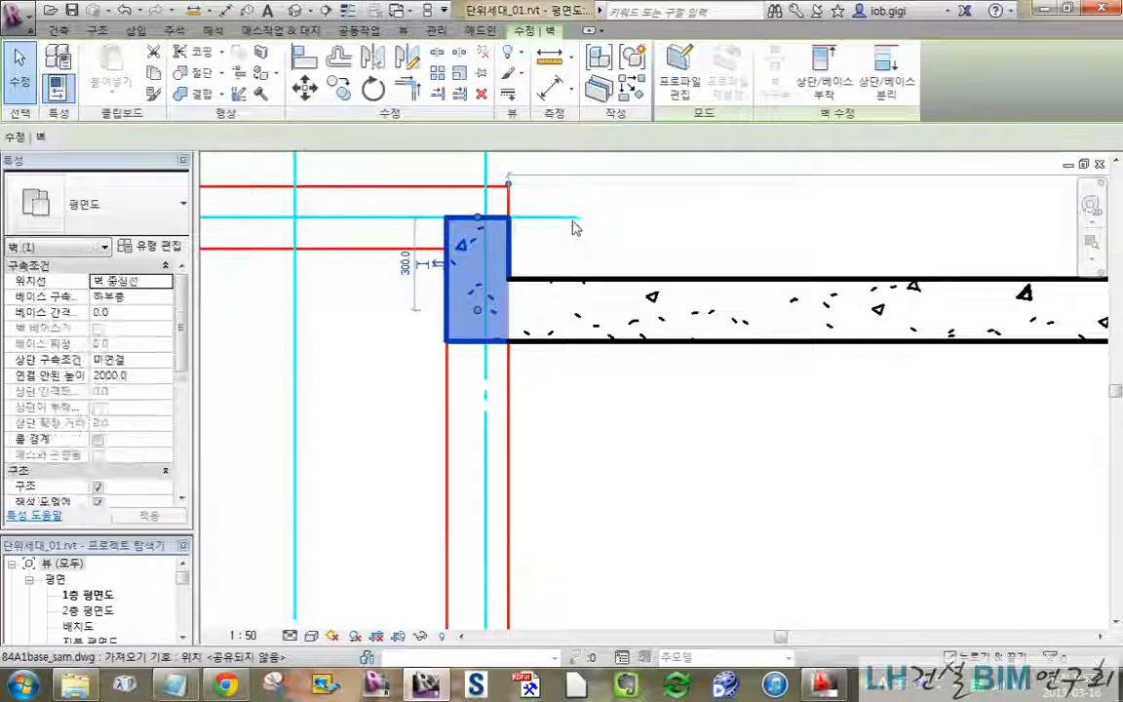
{"action": "key", "text": "Delete"}
Draw a chained structural wall similar to the c_200 wall, running south beside the vertical outline's west face, about 1680 mm west and slightly north
{"action": "scroll", "coordinate": [670, 232], "scroll_direction": "down", "scroll_amount": 4}
{"action": "middle_click_drag", "start_coordinate": [733, 295], "coordinate": [1014, 380]}
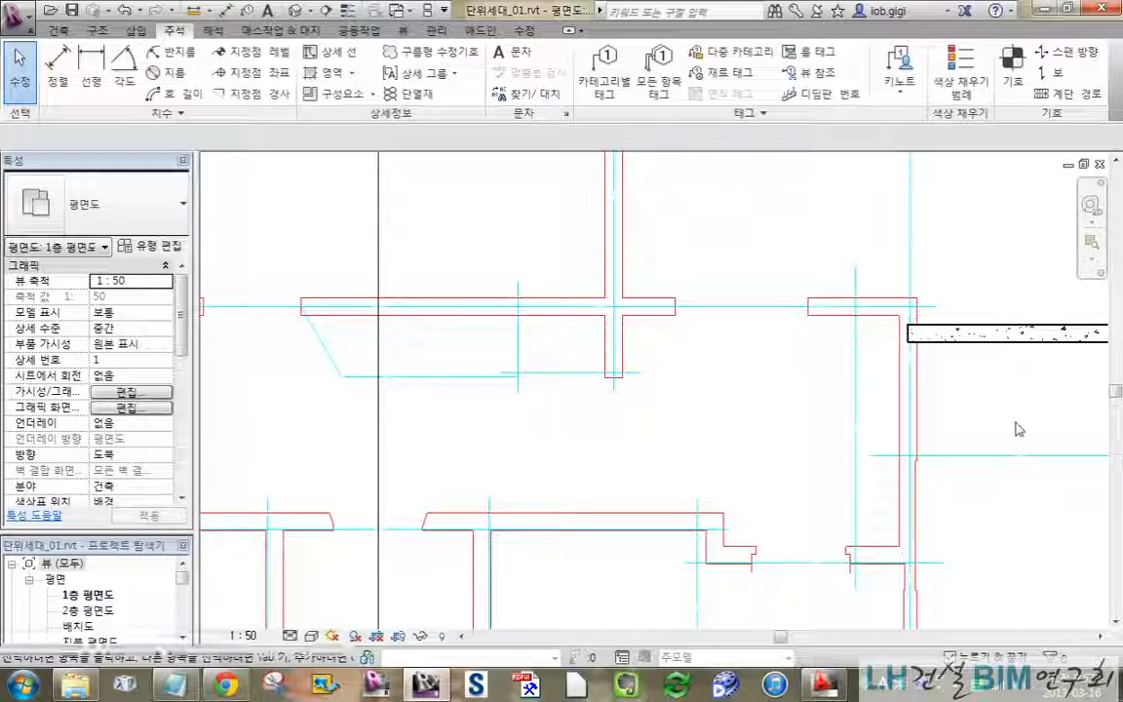
{"action": "middle_click_drag", "start_coordinate": [1017, 429], "coordinate": [897, 269]}
{"action": "scroll", "coordinate": [841, 227], "scroll_direction": "up", "scroll_amount": 4}
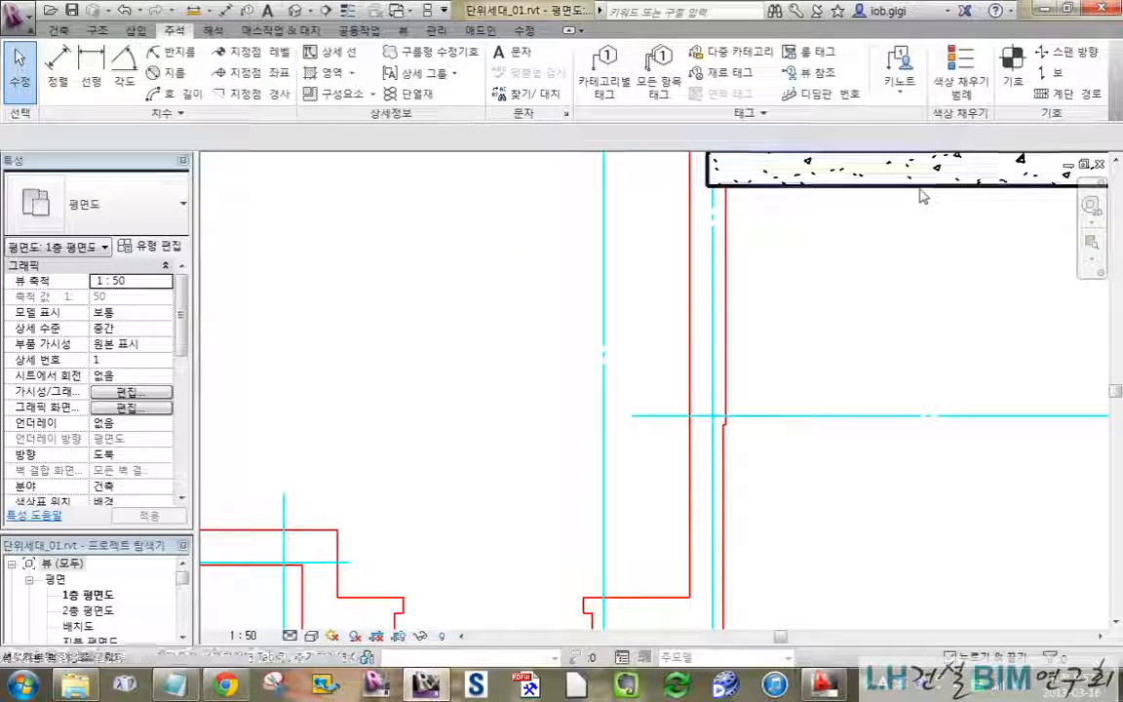
{"action": "middle_click_drag", "start_coordinate": [892, 312], "coordinate": [776, 393]}
{"action": "scroll", "coordinate": [777, 393], "scroll_direction": "down", "scroll_amount": 1}
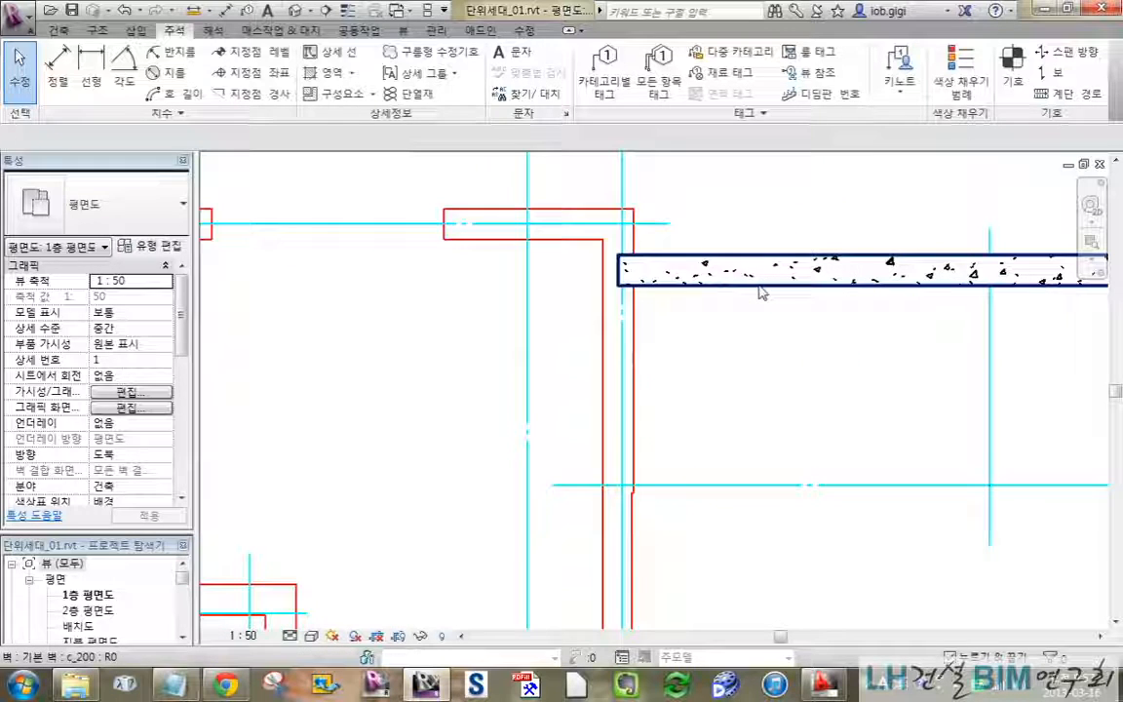
{"action": "left_click", "coordinate": [761, 290]}
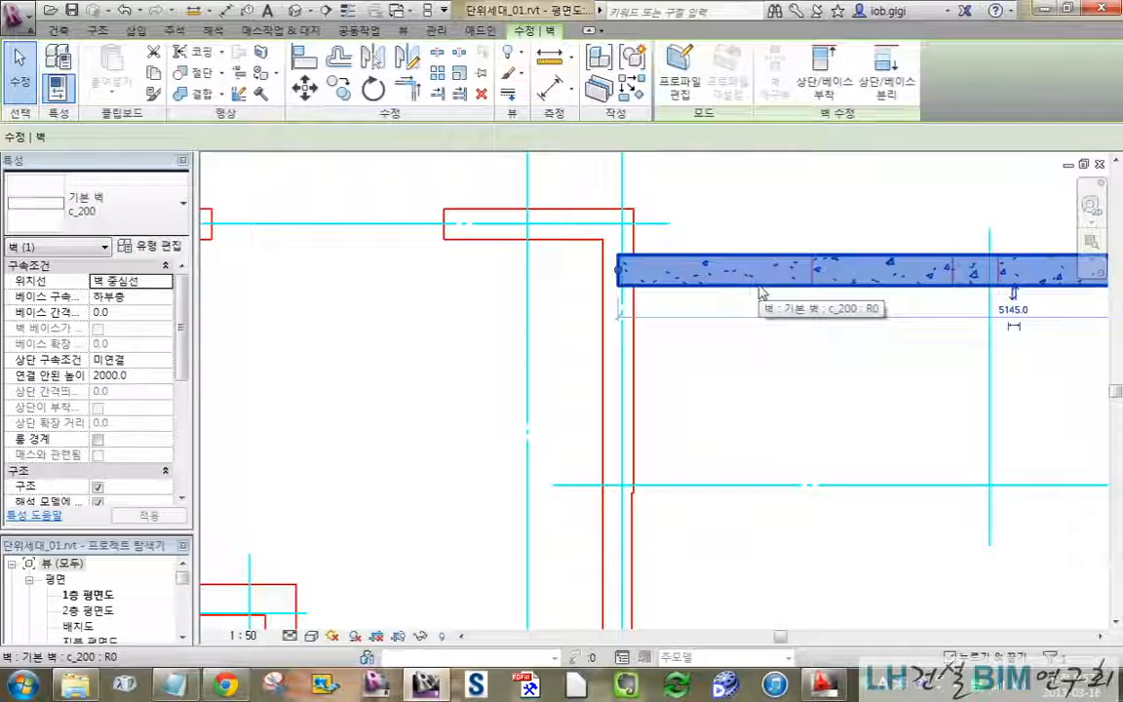
{"action": "right_click", "coordinate": [762, 294]}
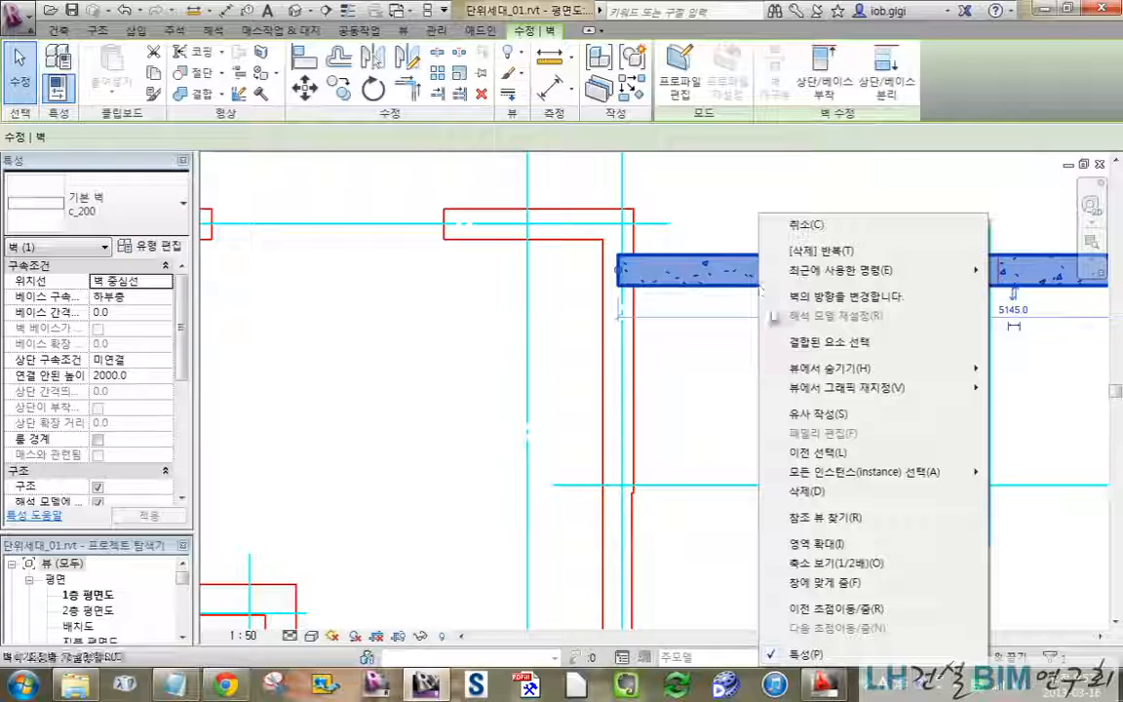
{"action": "left_click", "coordinate": [828, 416]}
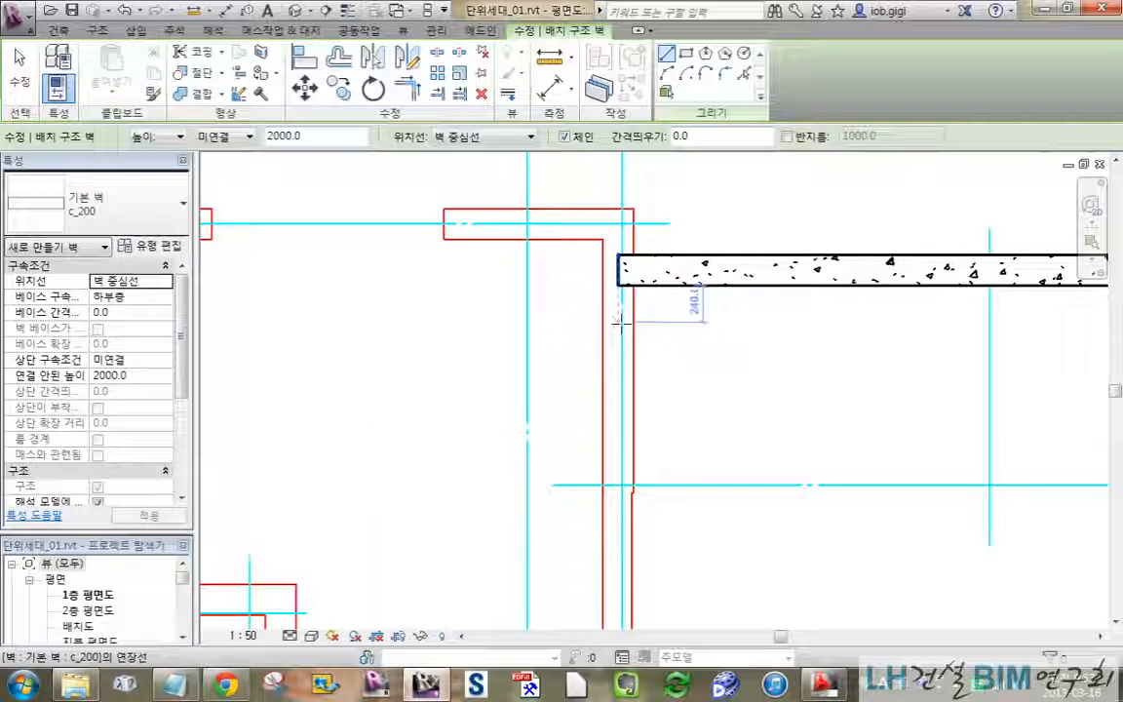
{"action": "scroll", "coordinate": [616, 310], "scroll_direction": "up", "scroll_amount": 3}
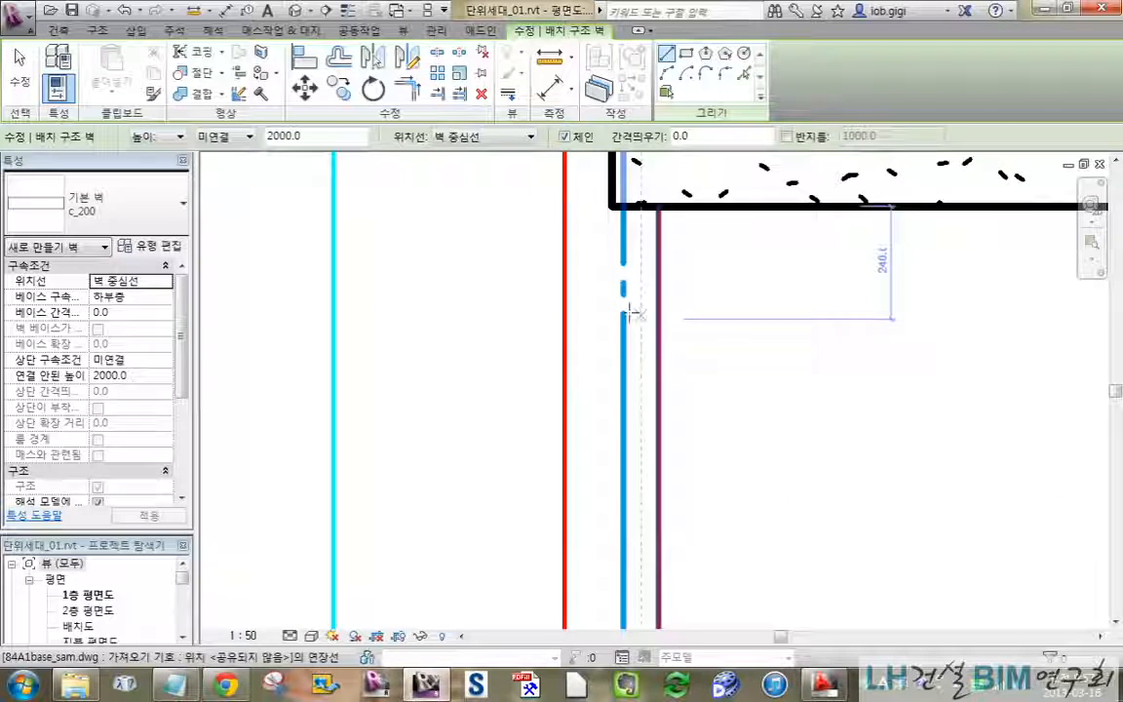
{"action": "scroll", "coordinate": [676, 313], "scroll_direction": "down", "scroll_amount": 2}
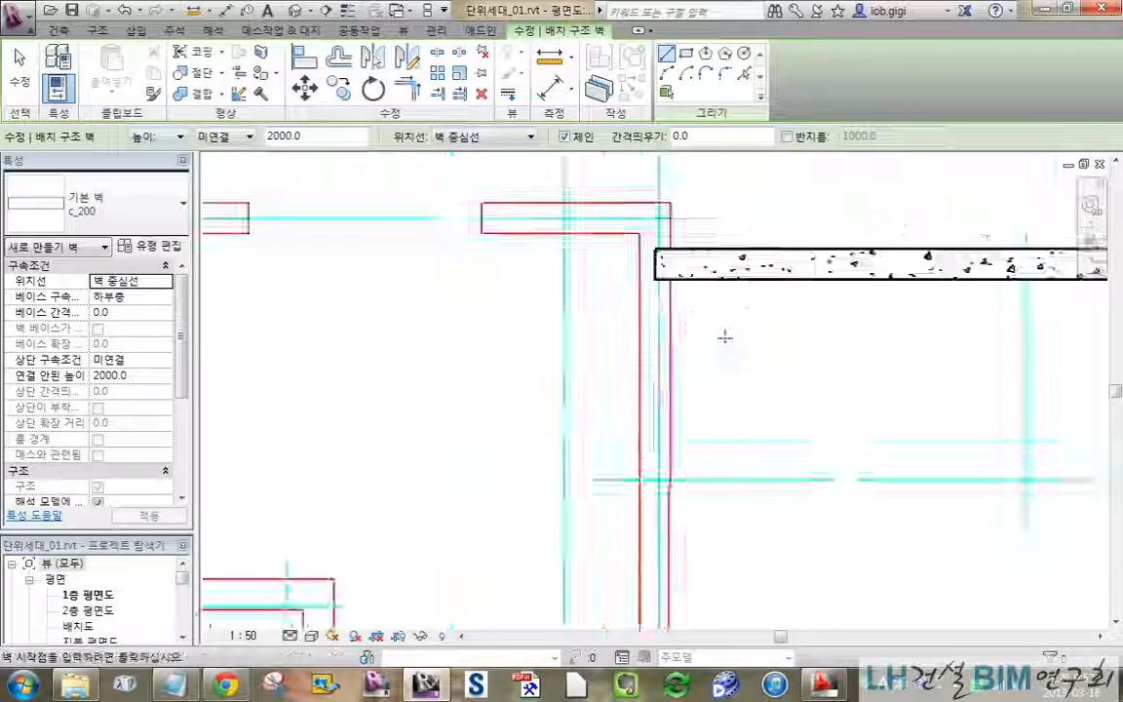
{"action": "scroll", "coordinate": [681, 343], "scroll_direction": "up", "scroll_amount": 4}
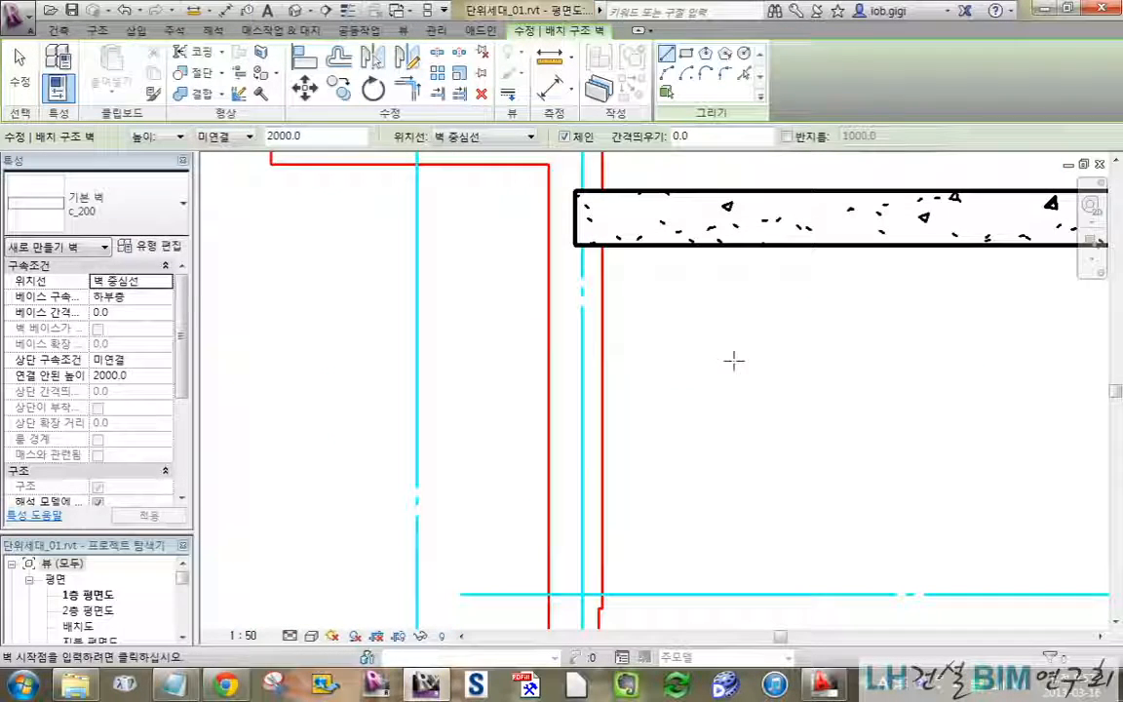
{"action": "middle_click_drag", "start_coordinate": [581, 301], "coordinate": [606, 246]}
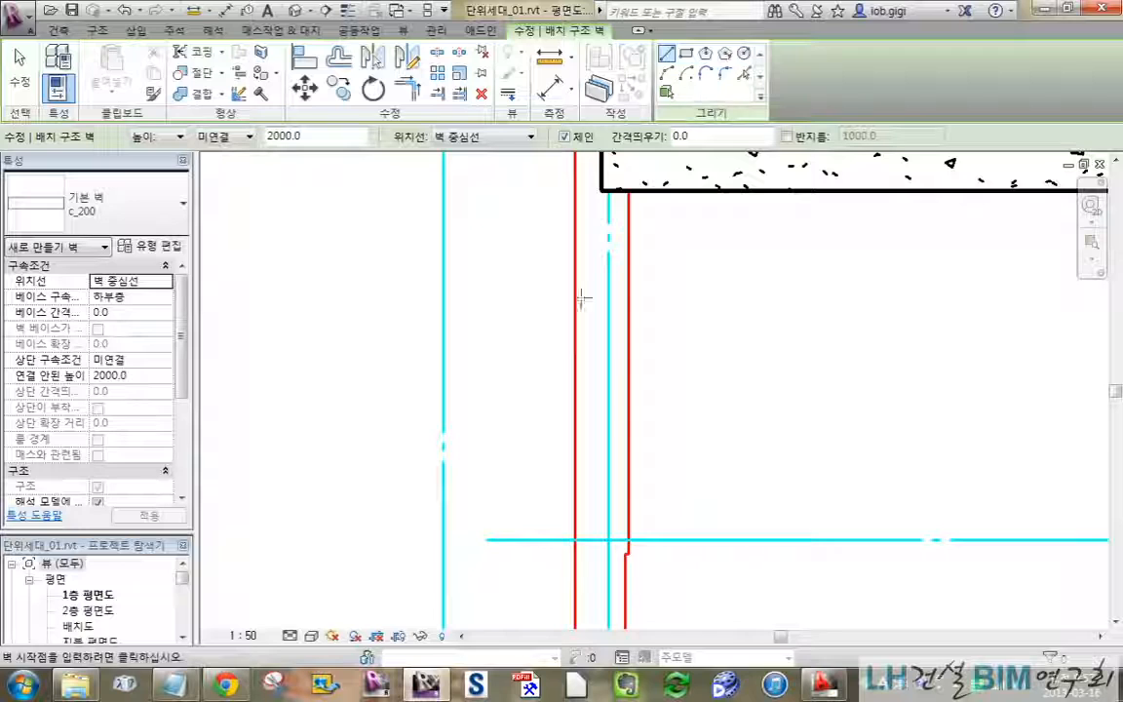
{"action": "left_click", "coordinate": [547, 227]}
{"action": "scroll", "coordinate": [532, 408], "scroll_direction": "down", "scroll_amount": 2}
{"action": "middle_click_drag", "start_coordinate": [542, 557], "coordinate": [618, 330]}
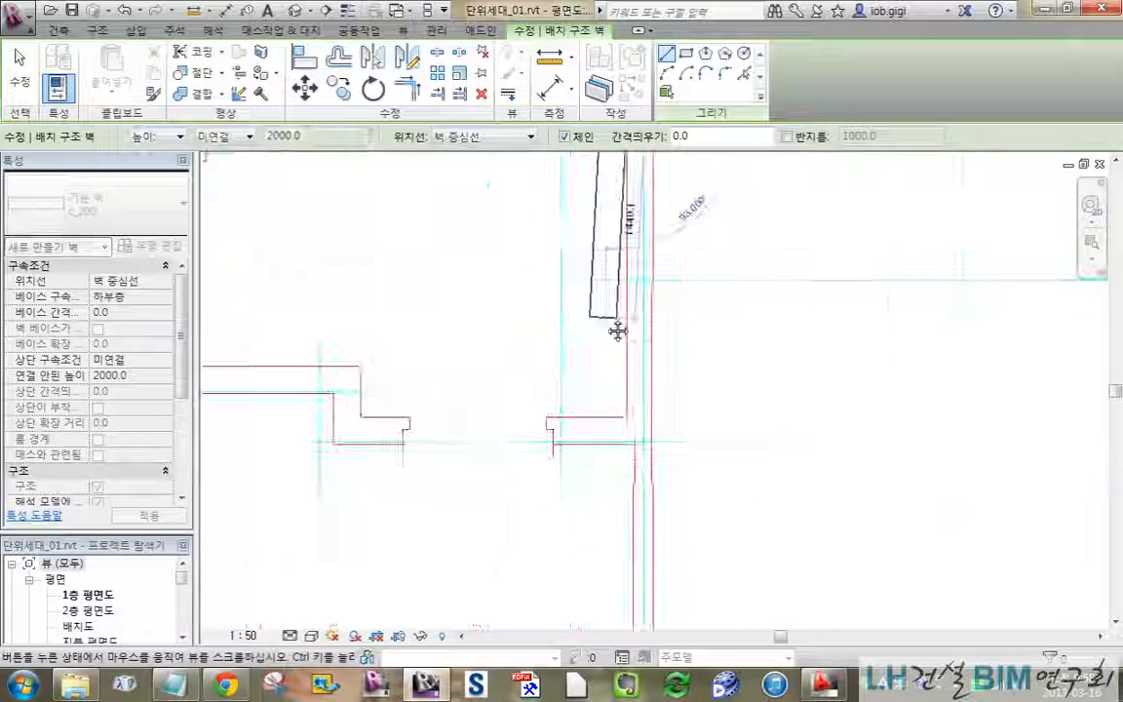
{"action": "left_click", "coordinate": [612, 373]}
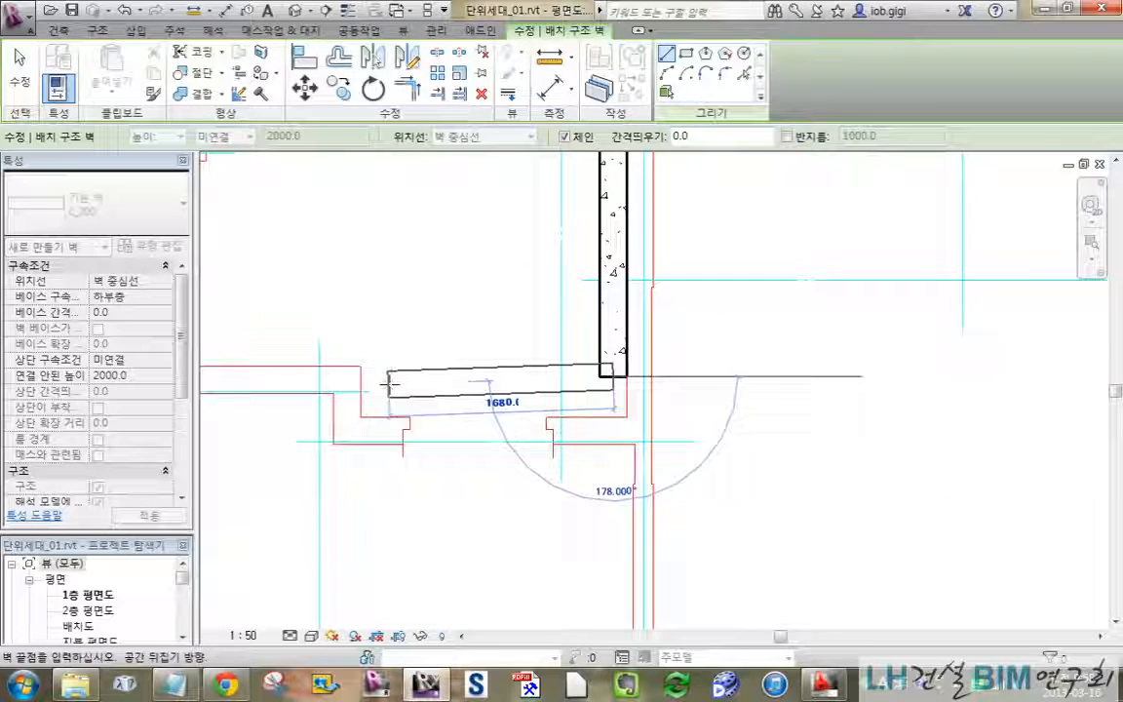
{"action": "left_click", "coordinate": [391, 334]}
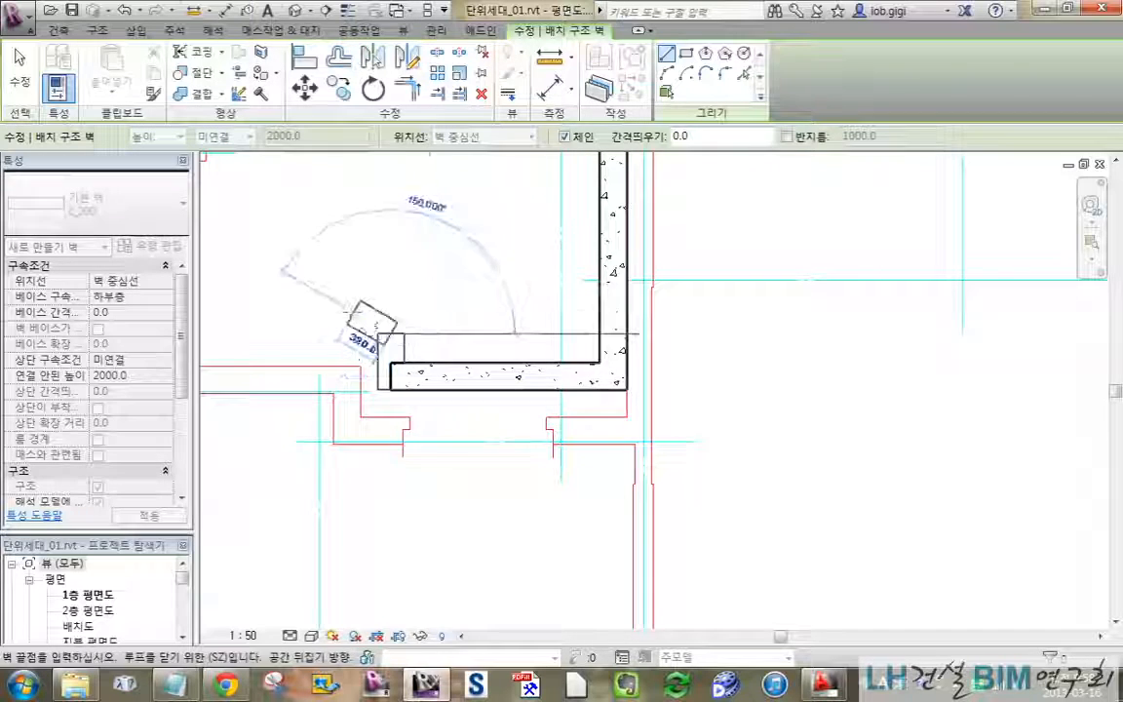